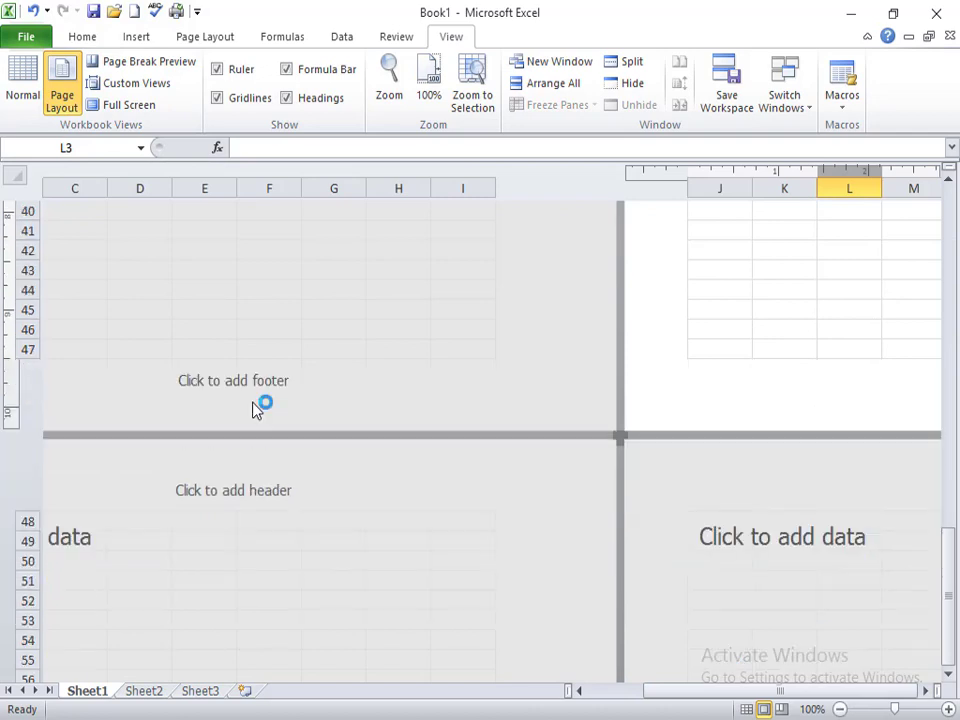
Switch the worksheet from Page Layout to Normal view and zoom it to 130%.
{"action": "scroll", "coordinate": [251, 407], "scroll_direction": "down", "scroll_amount": 17}
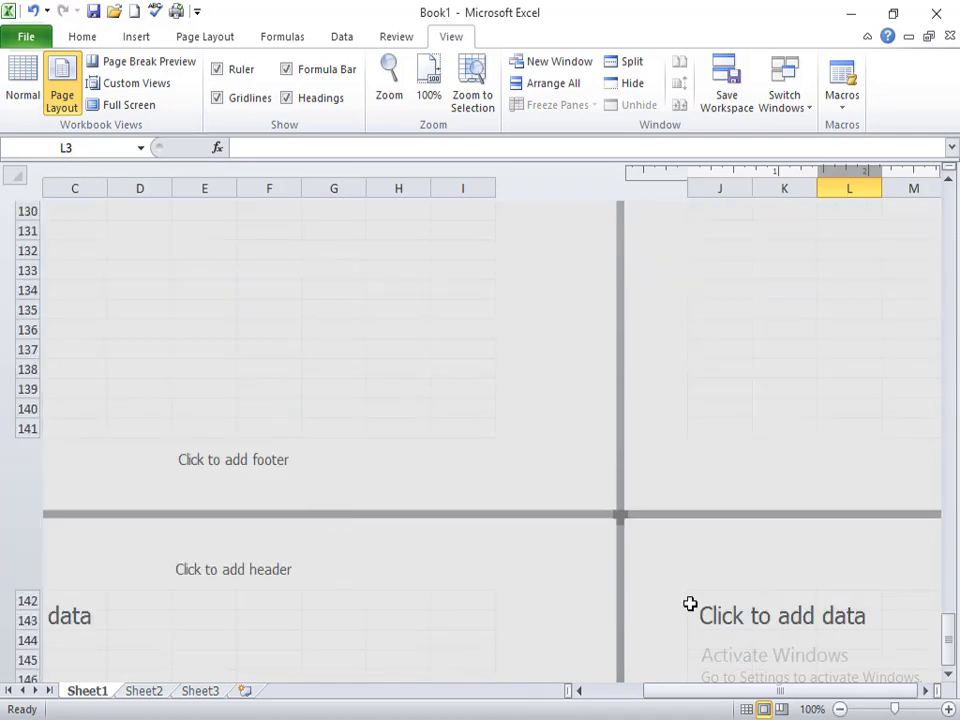
{"action": "left_click", "coordinate": [604, 686]}
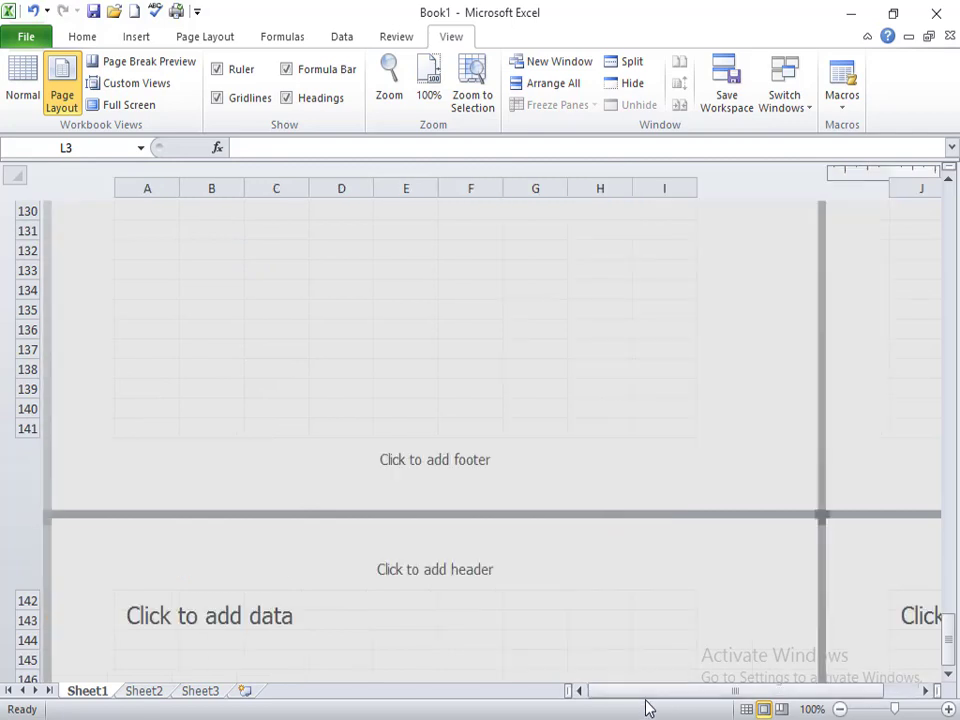
{"action": "scroll", "coordinate": [217, 425], "scroll_direction": "up", "scroll_amount": 20}
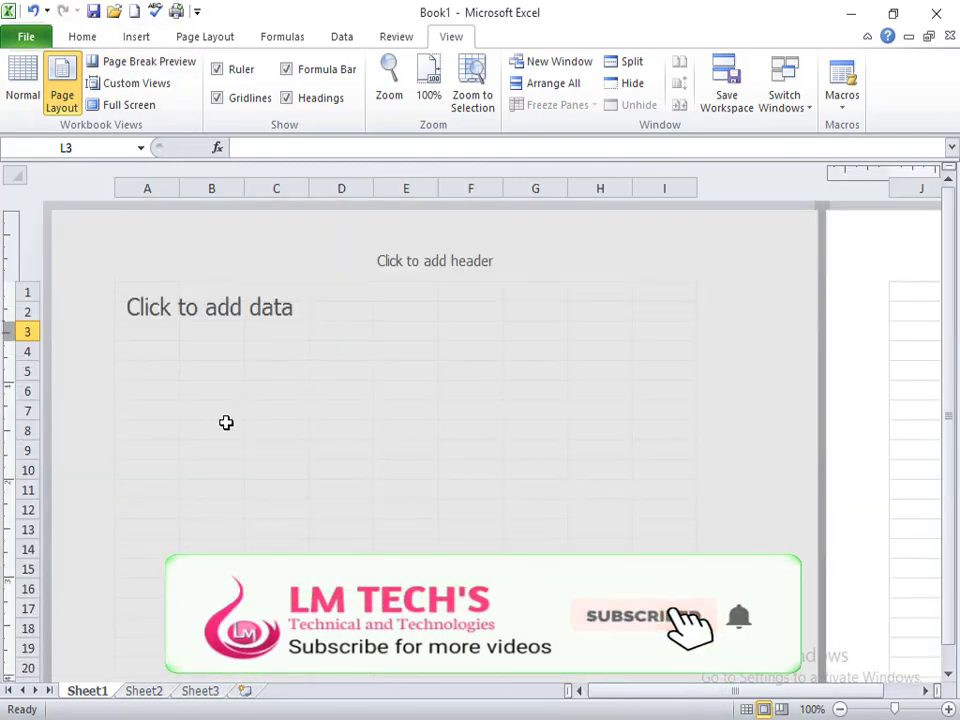
{"action": "left_click", "coordinate": [220, 425]}
{"action": "left_click", "coordinate": [20, 88]}
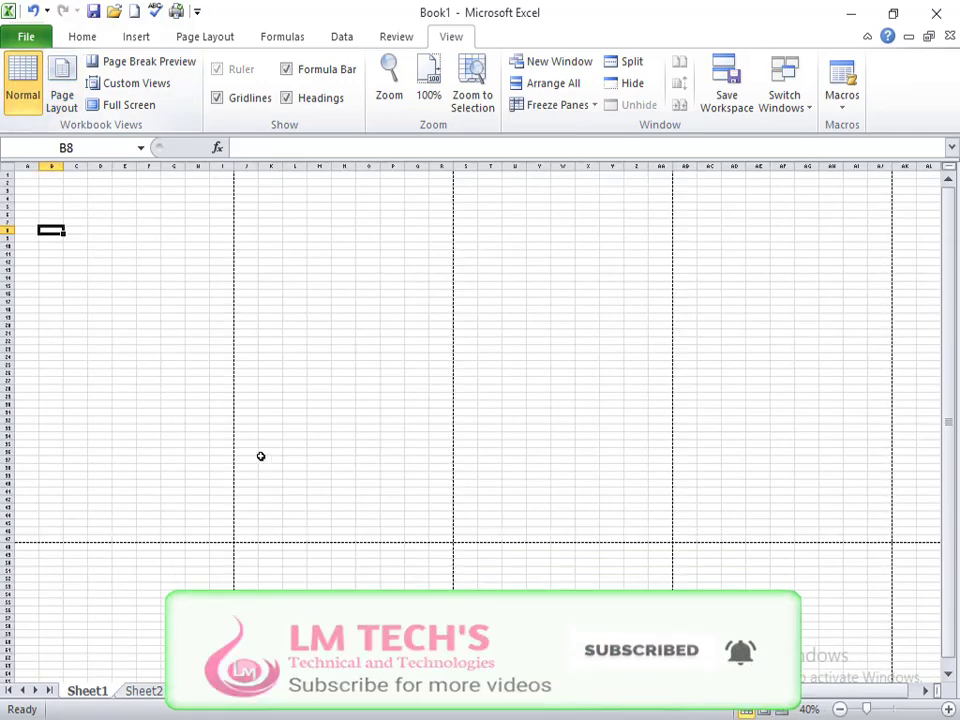
{"action": "scroll", "coordinate": [195, 392], "scroll_direction": "up", "scroll_amount": 7}
{"action": "scroll", "coordinate": [183, 385], "scroll_direction": "down", "scroll_amount": 2}
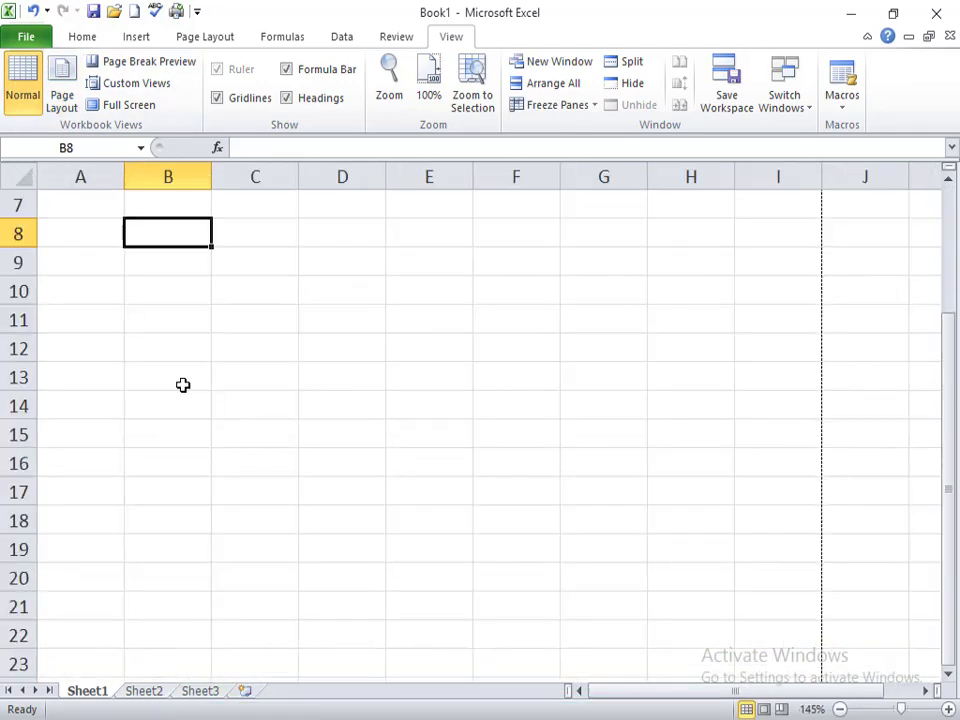
{"action": "scroll", "coordinate": [183, 385], "scroll_direction": "down", "scroll_amount": 1}
{"action": "scroll", "coordinate": [183, 385], "scroll_direction": "up", "scroll_amount": 2}
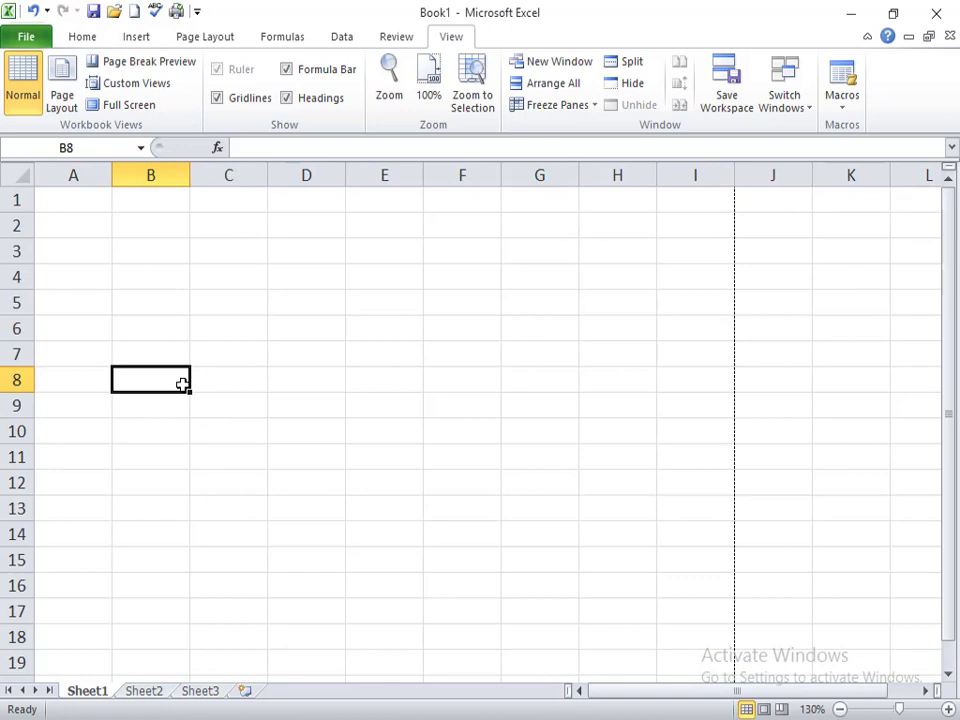
Enter "data 1" in cell B5 and "lm techs" in cell D6.
{"action": "left_click", "coordinate": [144, 314]}
{"action": "type", "text": "data 1"}
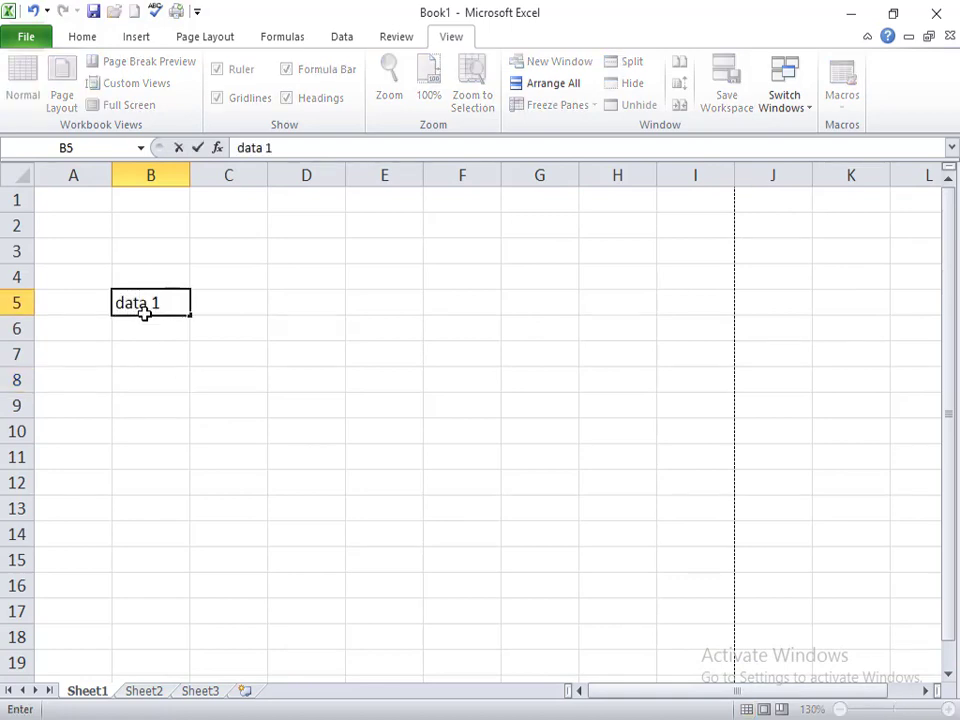
{"action": "key", "text": "Return"}
{"action": "key", "text": "Right"}
{"action": "key", "text": "Right"}
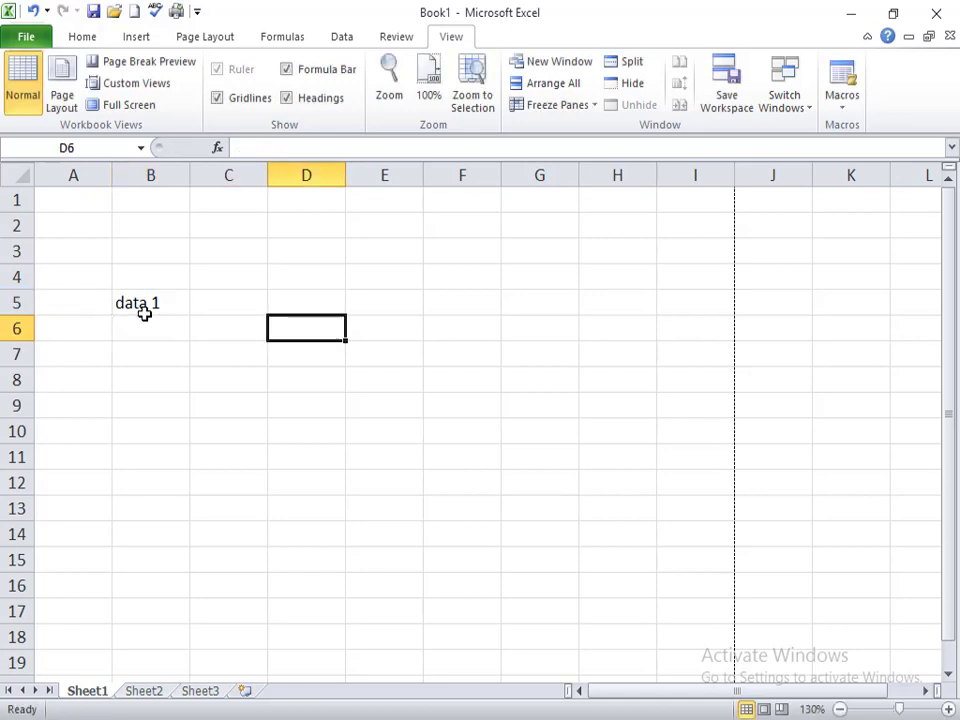
{"action": "type", "text": "Im techs"}
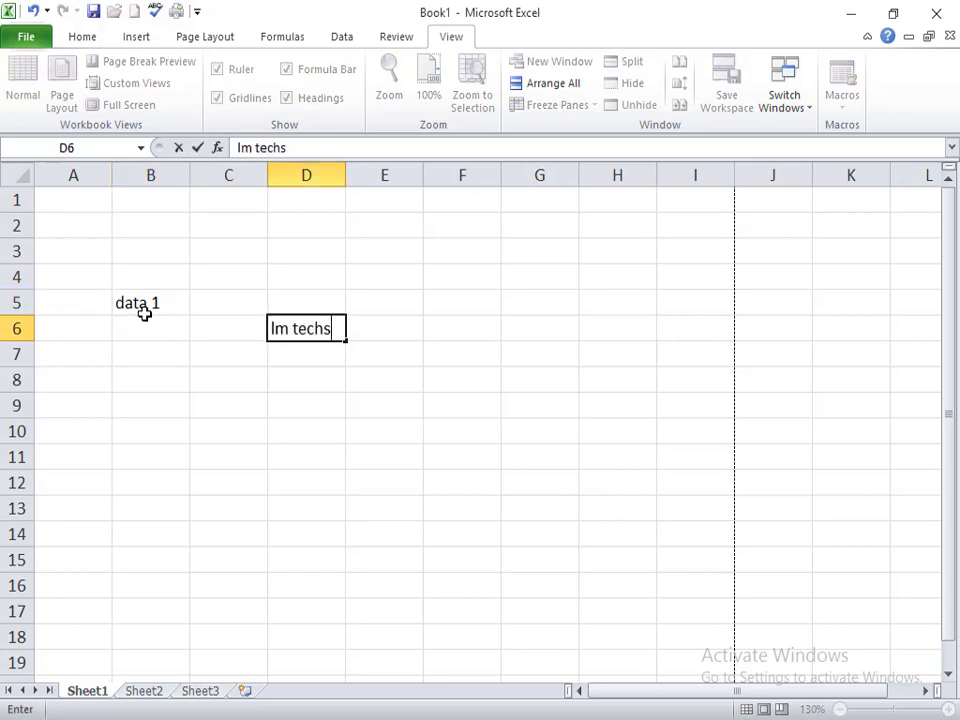
{"action": "key", "text": "Return"}
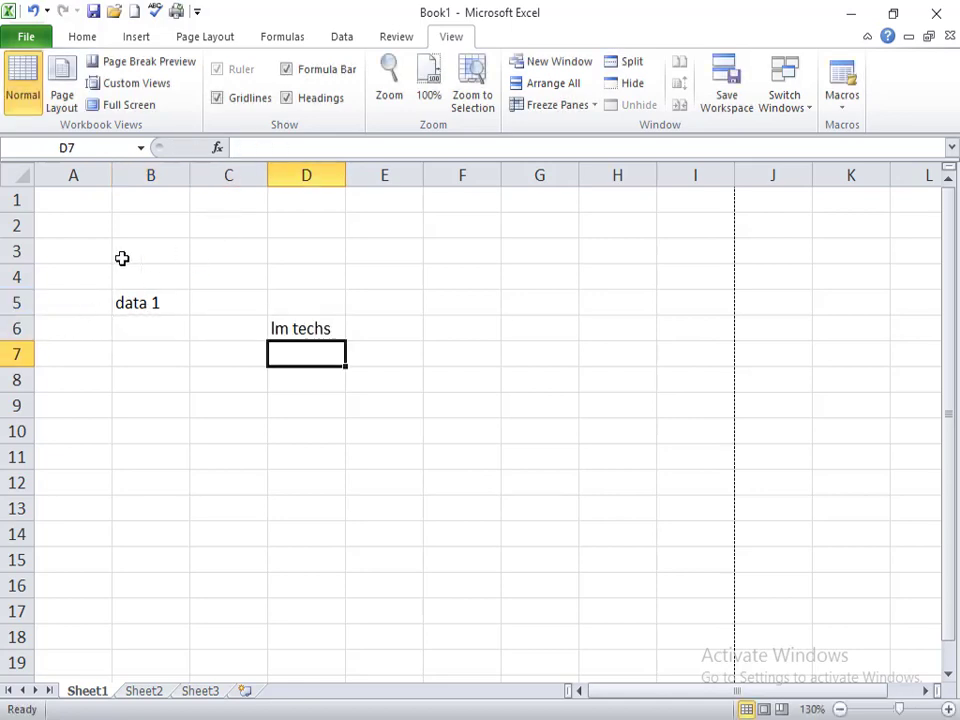
Show the worksheet in Page Break Preview, enlarge the view to 145% and dismiss the welcome message.
{"action": "left_click", "coordinate": [150, 61]}
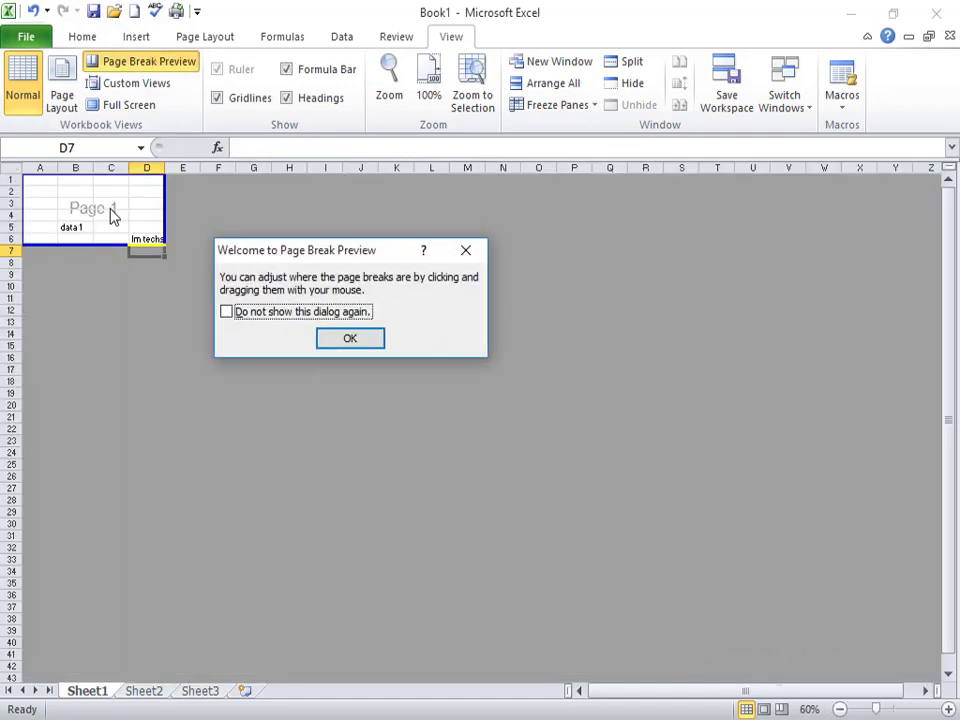
{"action": "scroll", "coordinate": [153, 304], "scroll_direction": "up", "scroll_amount": 6, "text": "ctrl"}
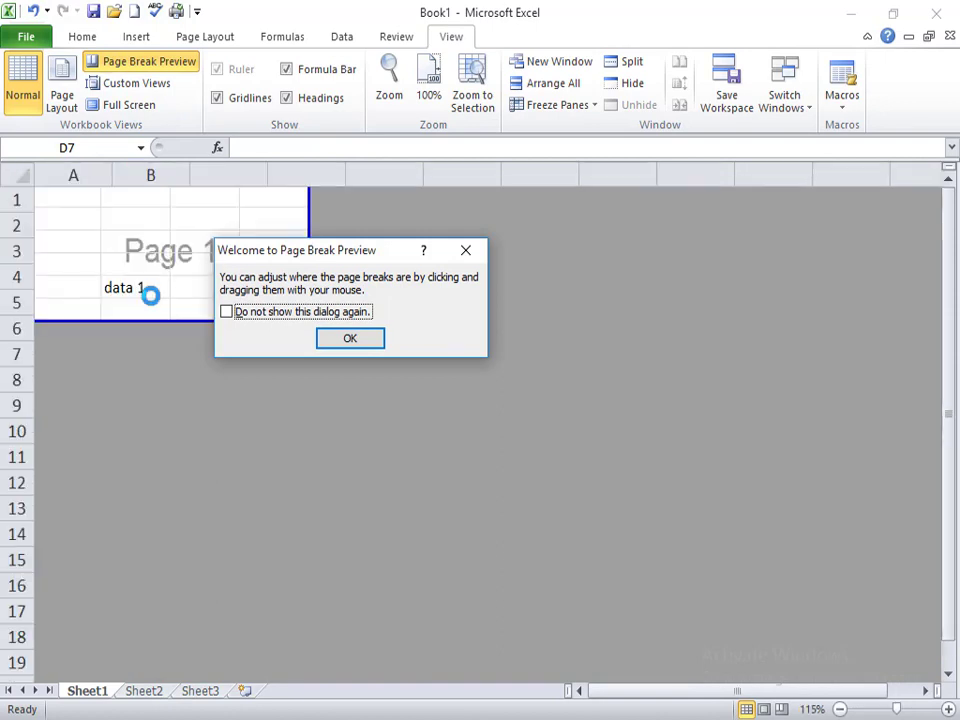
{"action": "left_click_drag", "start_coordinate": [333, 253], "coordinate": [564, 483]}
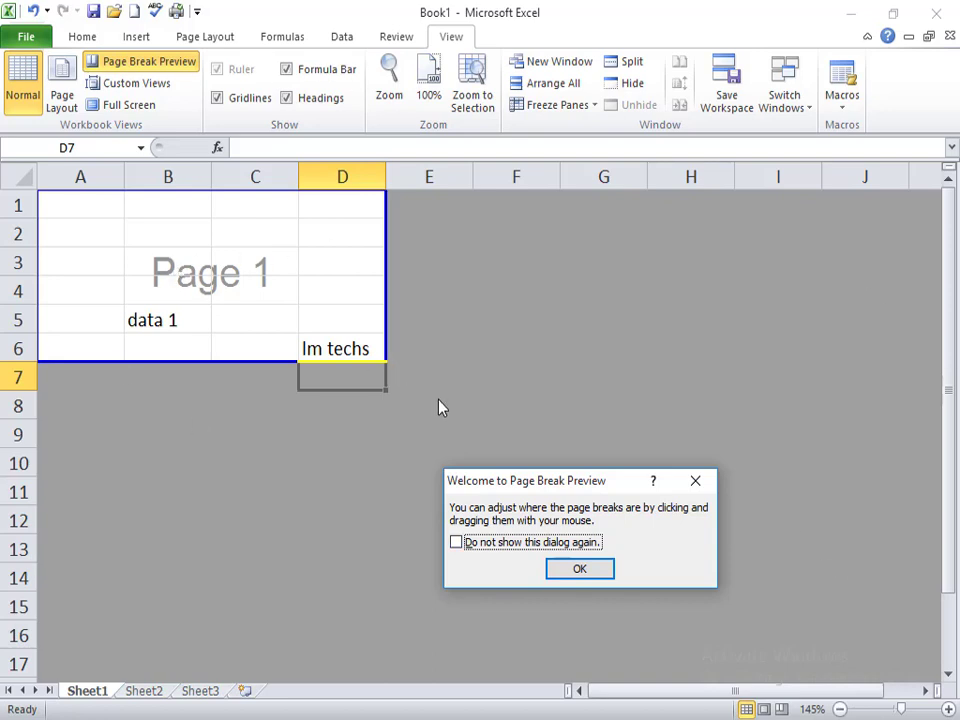
{"action": "left_click_drag", "start_coordinate": [505, 492], "coordinate": [480, 281]}
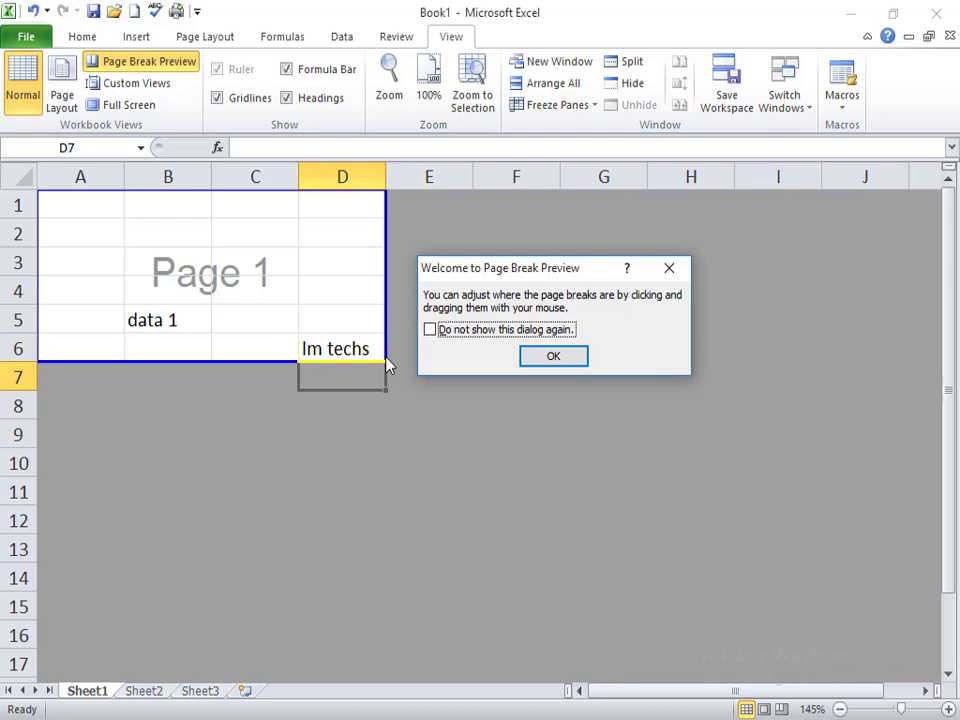
{"action": "left_click", "coordinate": [550, 364]}
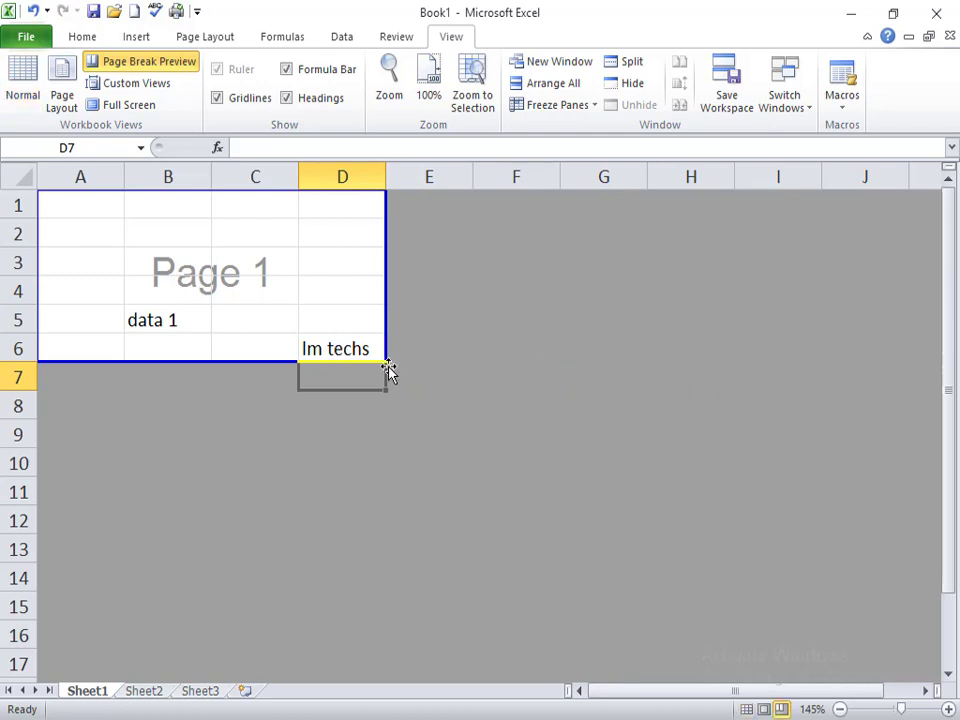
Extend the page boundary in the preview so that Page 1 covers cells A1 to E10.
{"action": "left_click", "coordinate": [372, 332]}
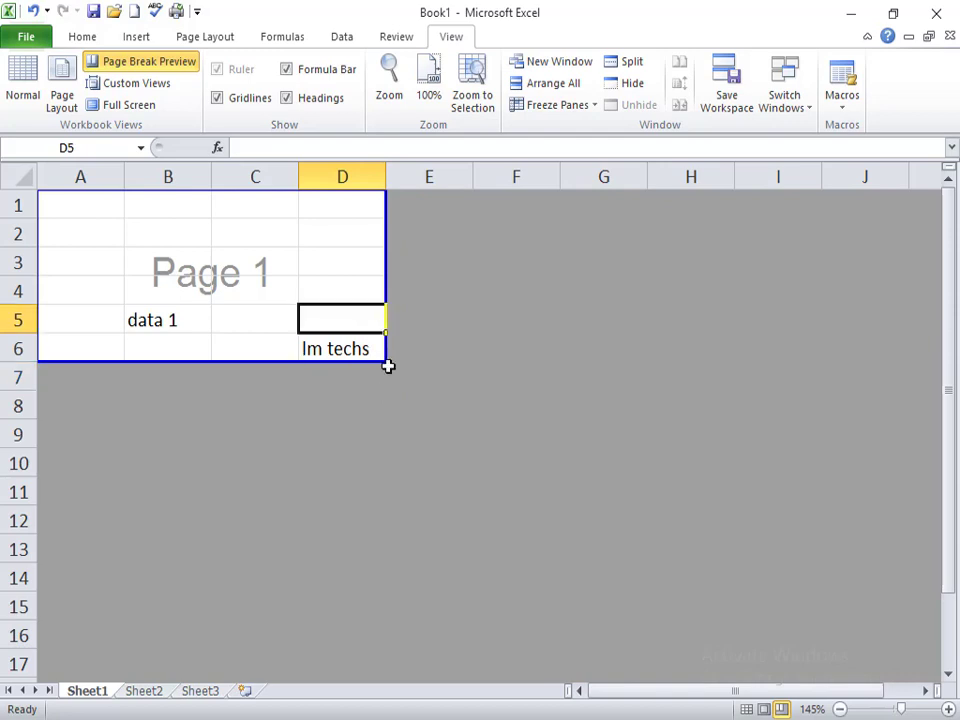
{"action": "left_click_drag", "start_coordinate": [386, 362], "coordinate": [460, 494]}
{"action": "left_click", "coordinate": [219, 386]}
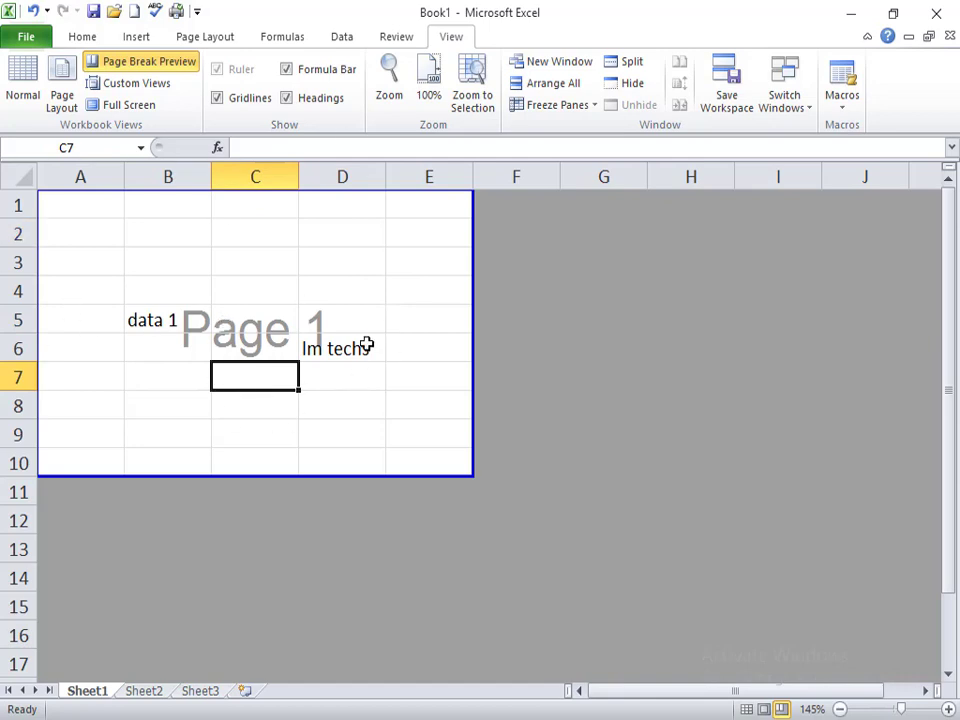
Return the worksheet to Normal view and select cell D11.
{"action": "left_click", "coordinate": [90, 84]}
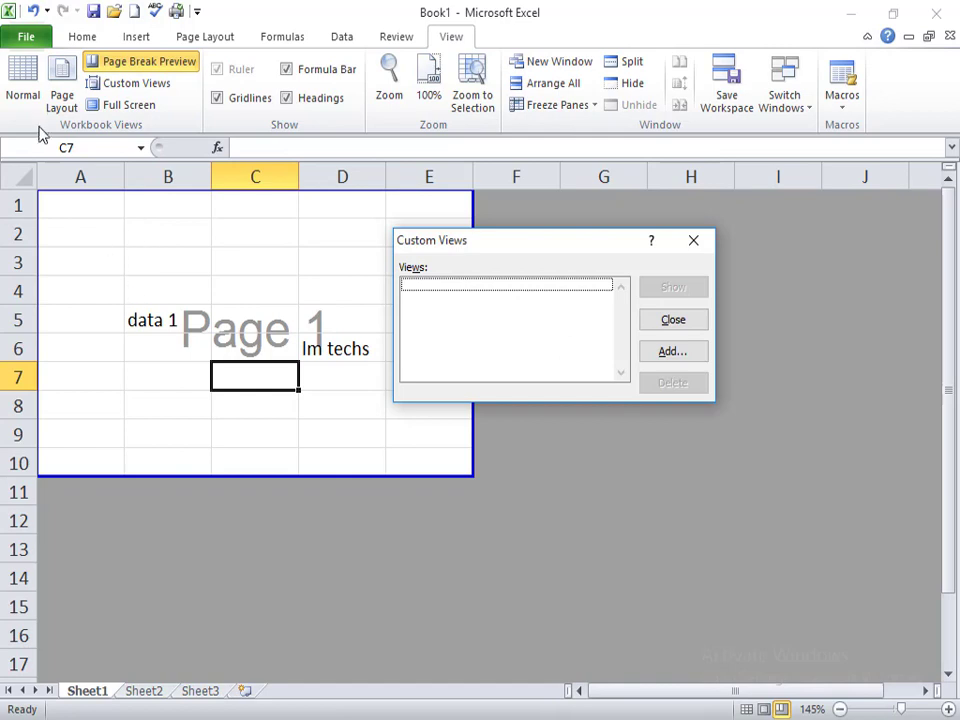
{"action": "key", "text": "Escape"}
{"action": "left_click", "coordinate": [24, 95]}
{"action": "left_click", "coordinate": [315, 450]}
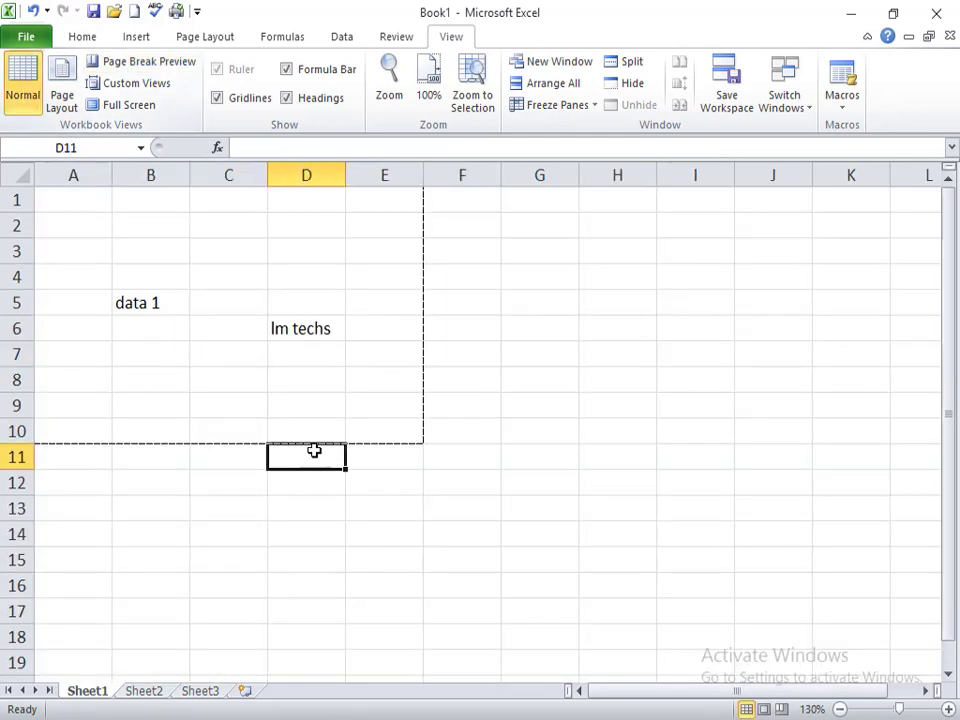
Save a custom view named "viwe 1" with the range C4:E10 selected, including print settings and hidden rows, columns and filter settings.
{"action": "left_click_drag", "start_coordinate": [246, 287], "coordinate": [386, 426]}
{"action": "left_click", "coordinate": [112, 86]}
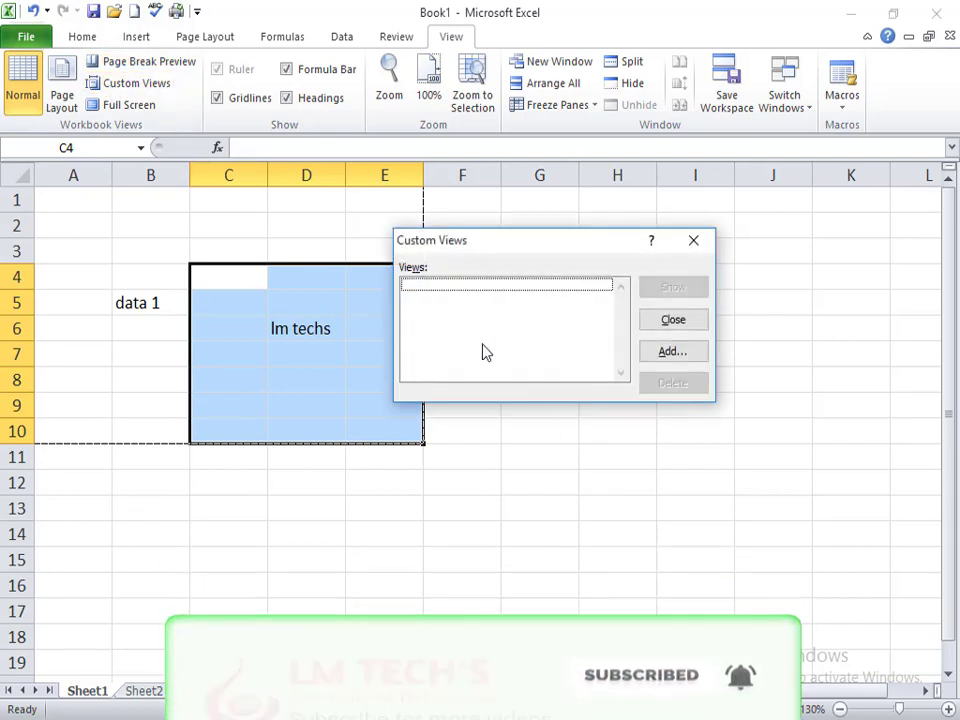
{"action": "left_click", "coordinate": [670, 352]}
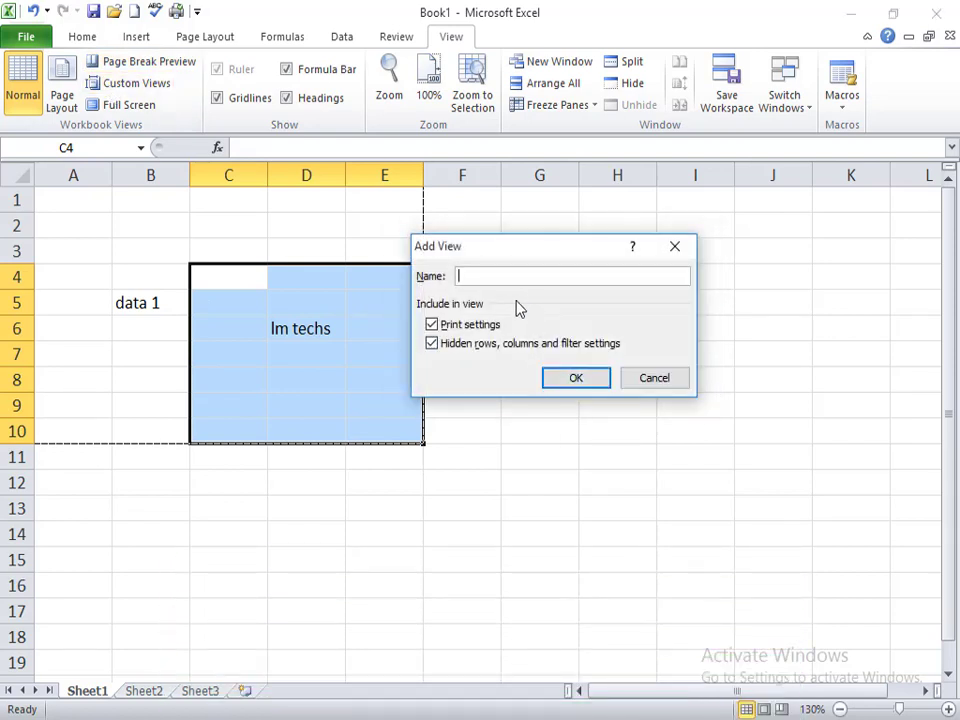
{"action": "type", "text": "viwe 1"}
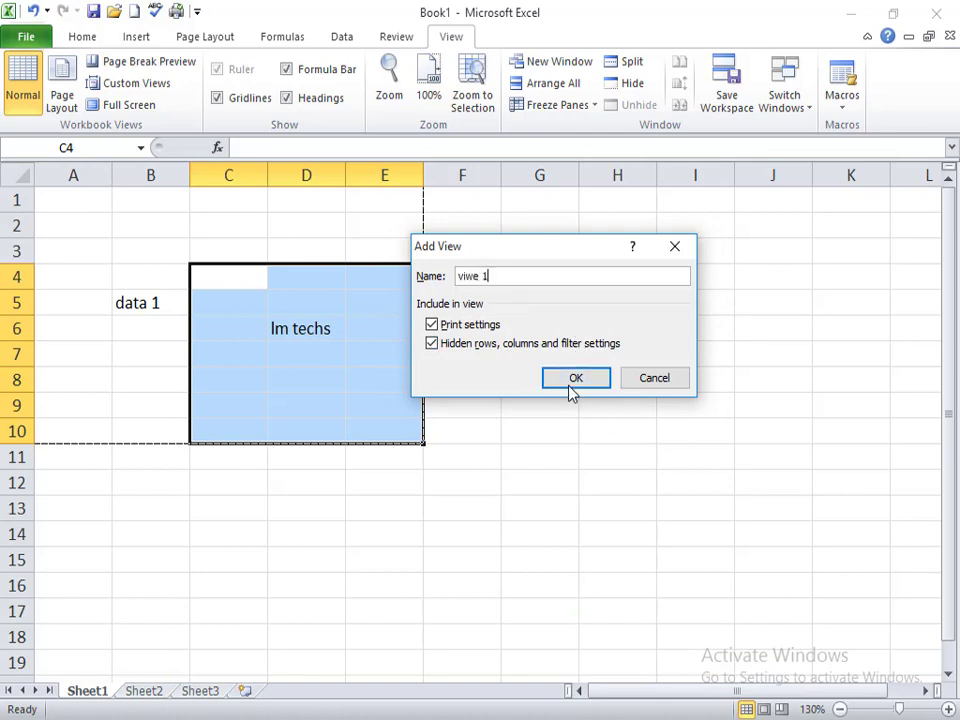
{"action": "left_click", "coordinate": [575, 379]}
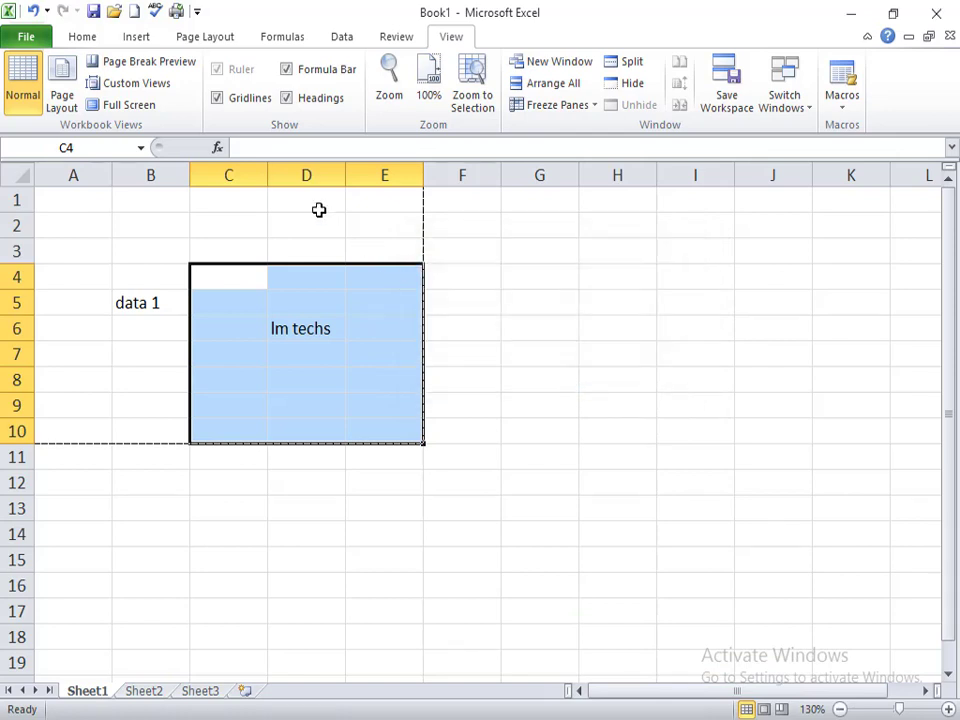
Save a second custom view named "view 2" with the range A3:B8 selected, keeping both include options.
{"action": "left_click", "coordinate": [305, 251]}
{"action": "left_click_drag", "start_coordinate": [133, 369], "coordinate": [70, 248]}
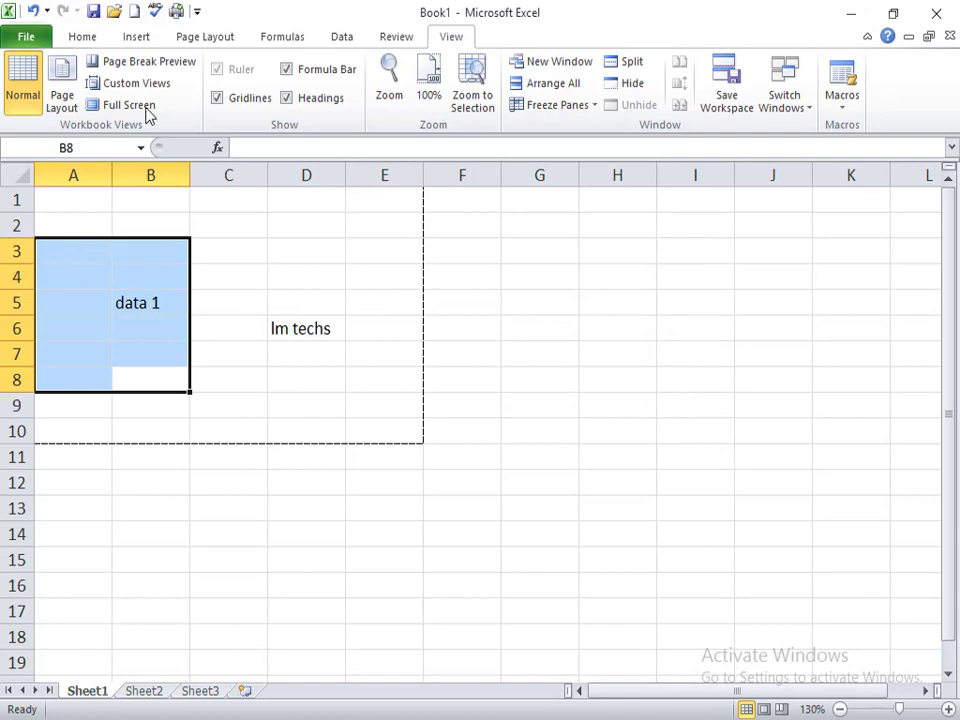
{"action": "left_click", "coordinate": [133, 83]}
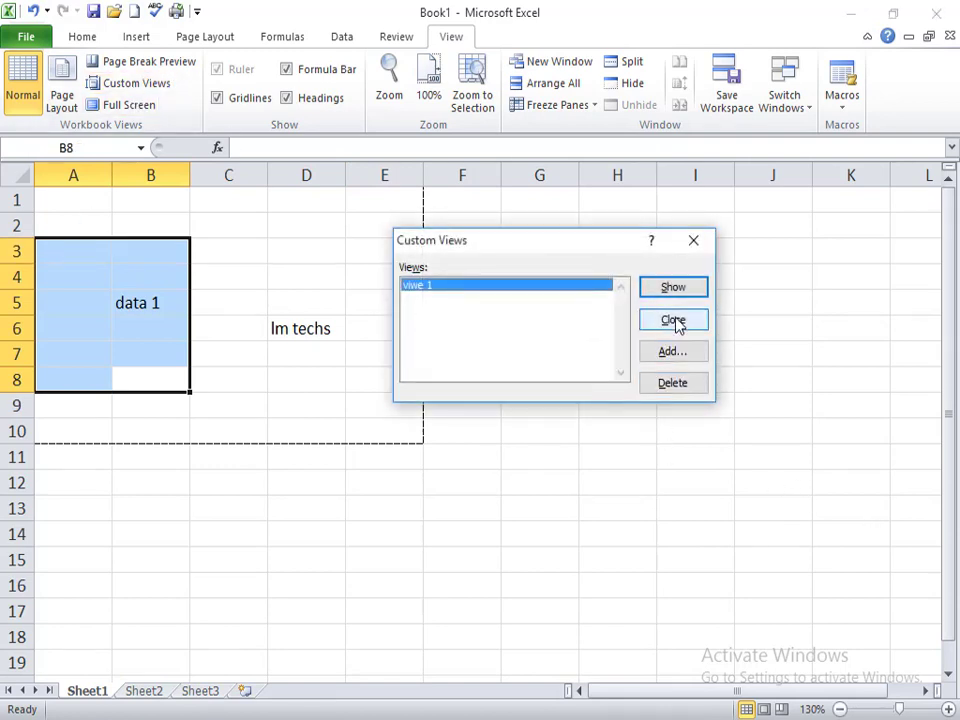
{"action": "left_click", "coordinate": [670, 352]}
{"action": "type", "text": "vi"}
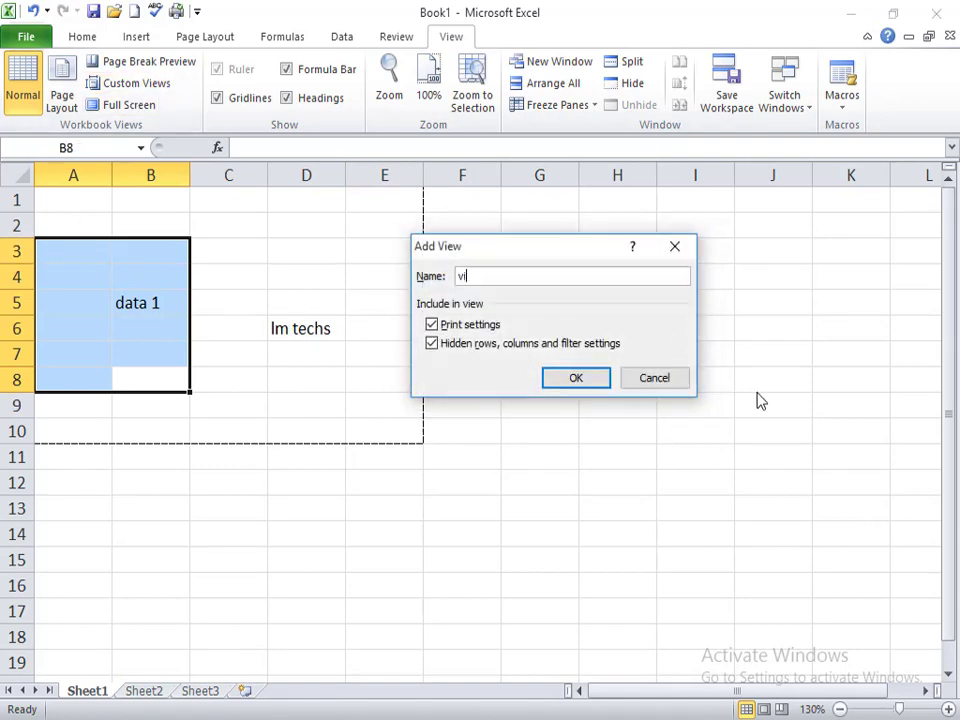
{"action": "type", "text": "w"}
{"action": "type", "text": "w 2"}
{"action": "left_click", "coordinate": [588, 383]}
Move the selection to the empty cell G15 and show the saved custom view "viwe 1".
{"action": "left_click", "coordinate": [352, 396]}
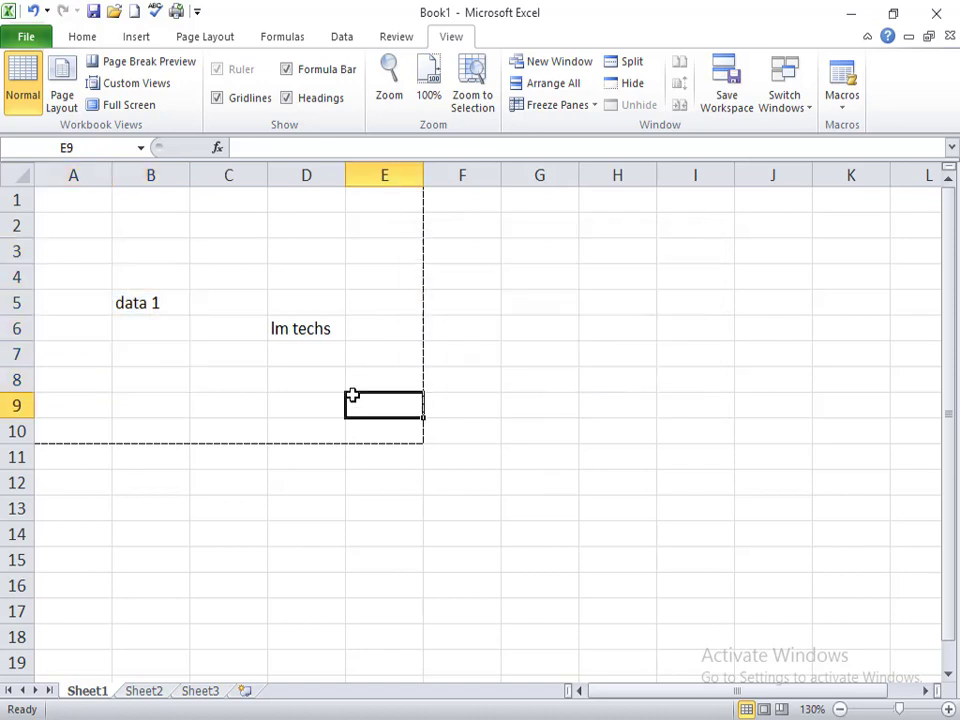
{"action": "left_click", "coordinate": [553, 562]}
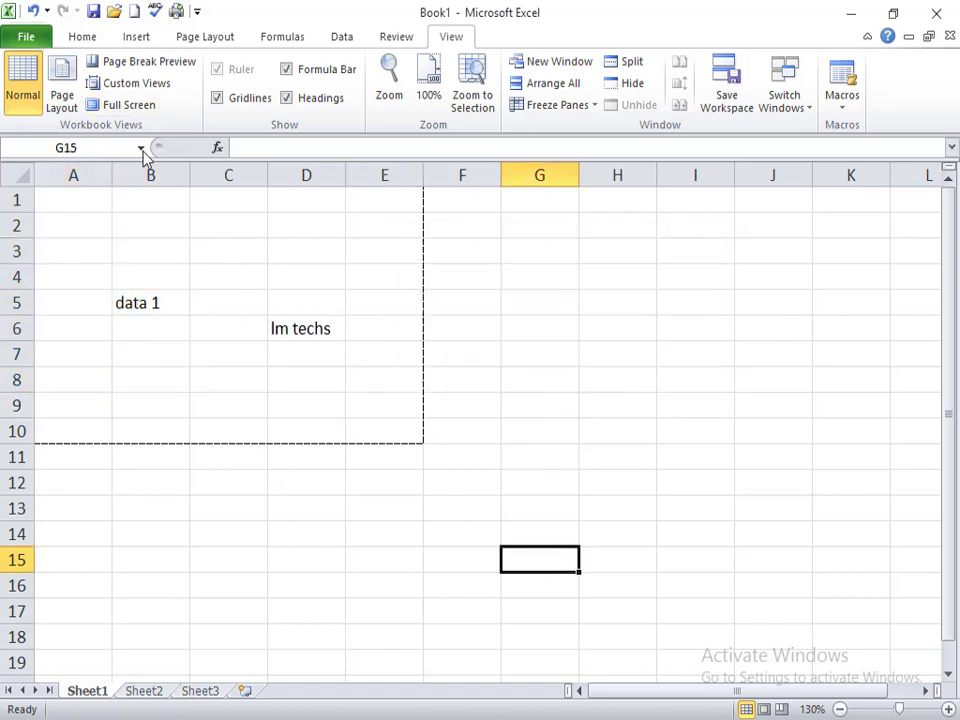
{"action": "left_click", "coordinate": [130, 86]}
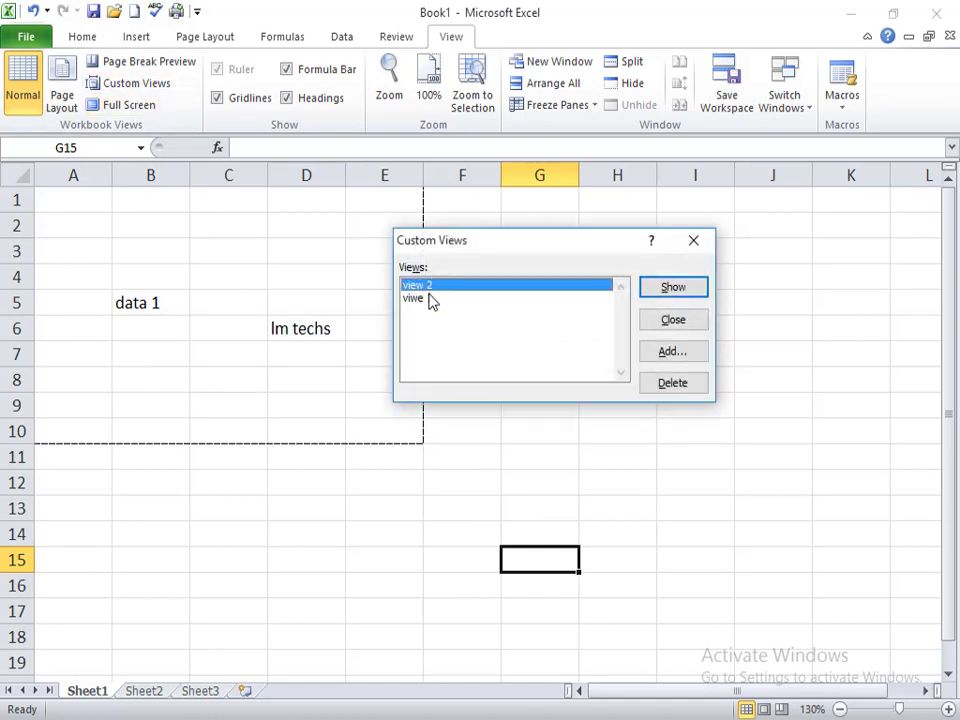
{"action": "left_click", "coordinate": [428, 299]}
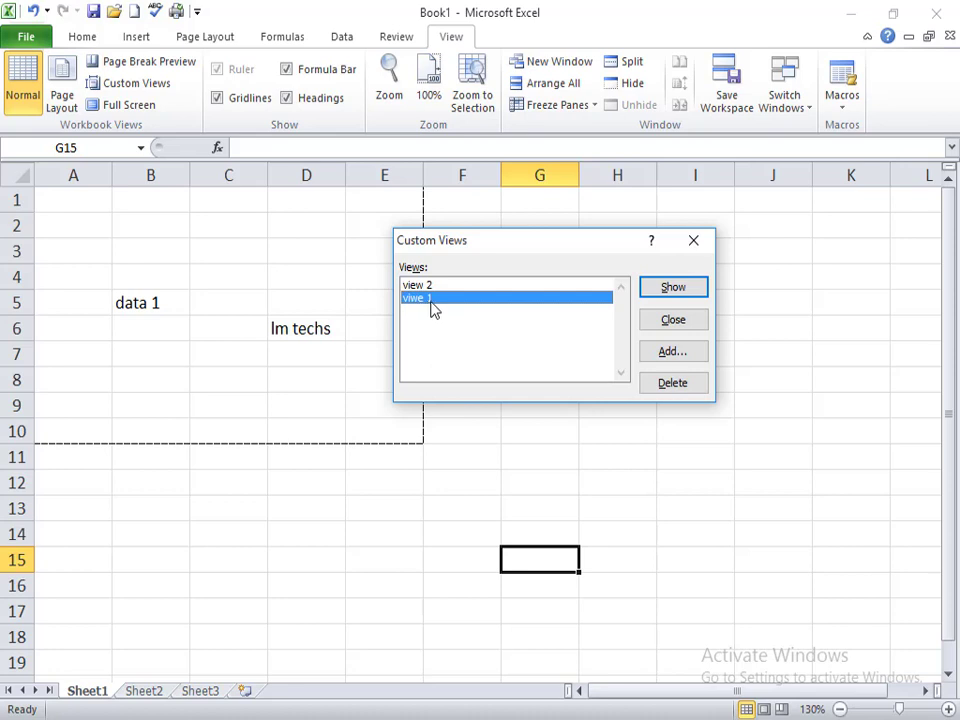
{"action": "left_click", "coordinate": [664, 292]}
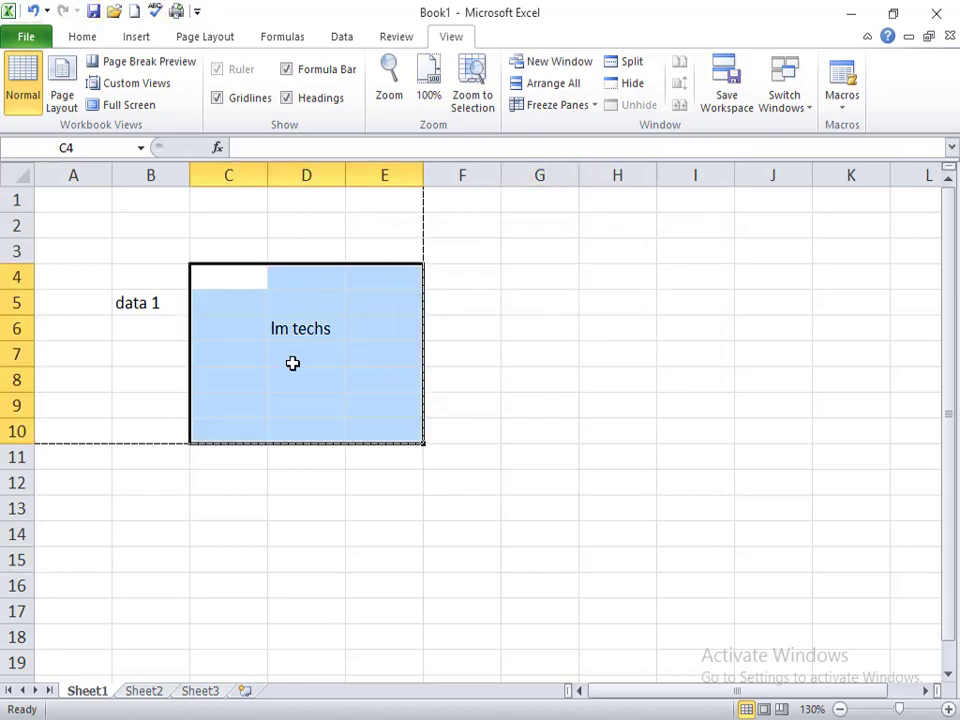
Select cell B5 and show the saved custom view "view 2".
{"action": "left_click", "coordinate": [148, 303]}
{"action": "left_click", "coordinate": [122, 83]}
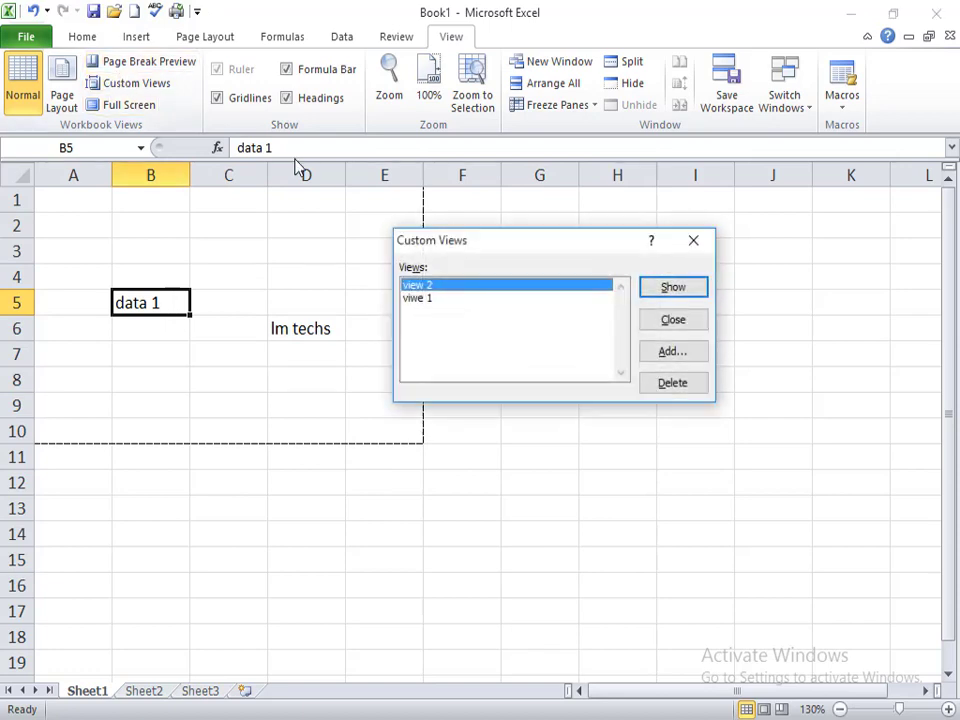
{"action": "left_click", "coordinate": [673, 290]}
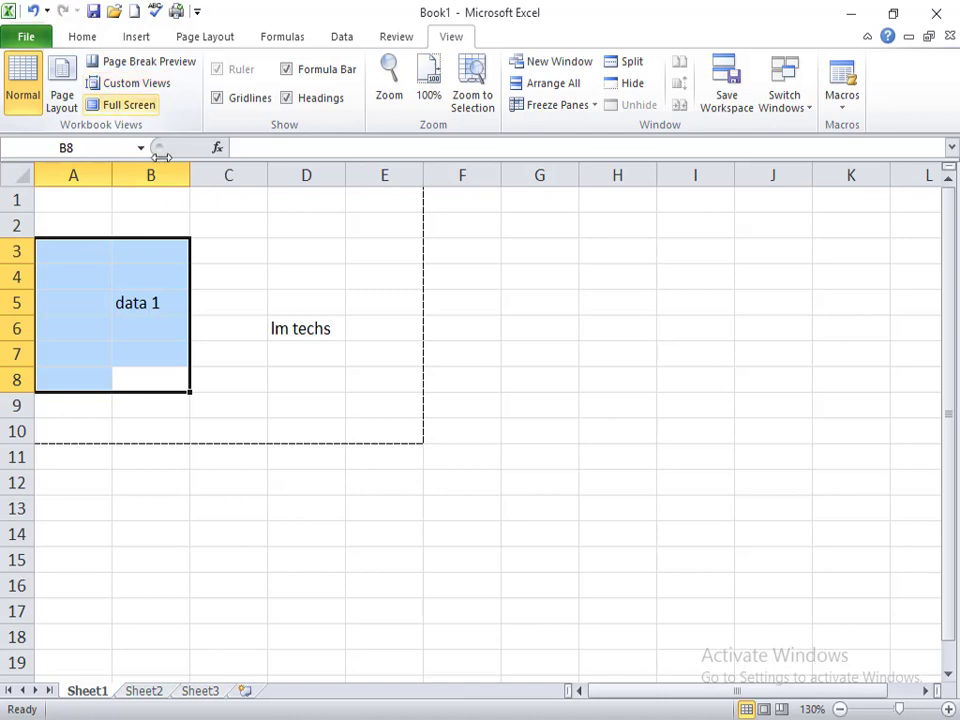
Select cell C1 and display the worksheet in Full Screen view.
{"action": "left_click", "coordinate": [214, 203]}
{"action": "left_click", "coordinate": [120, 105]}
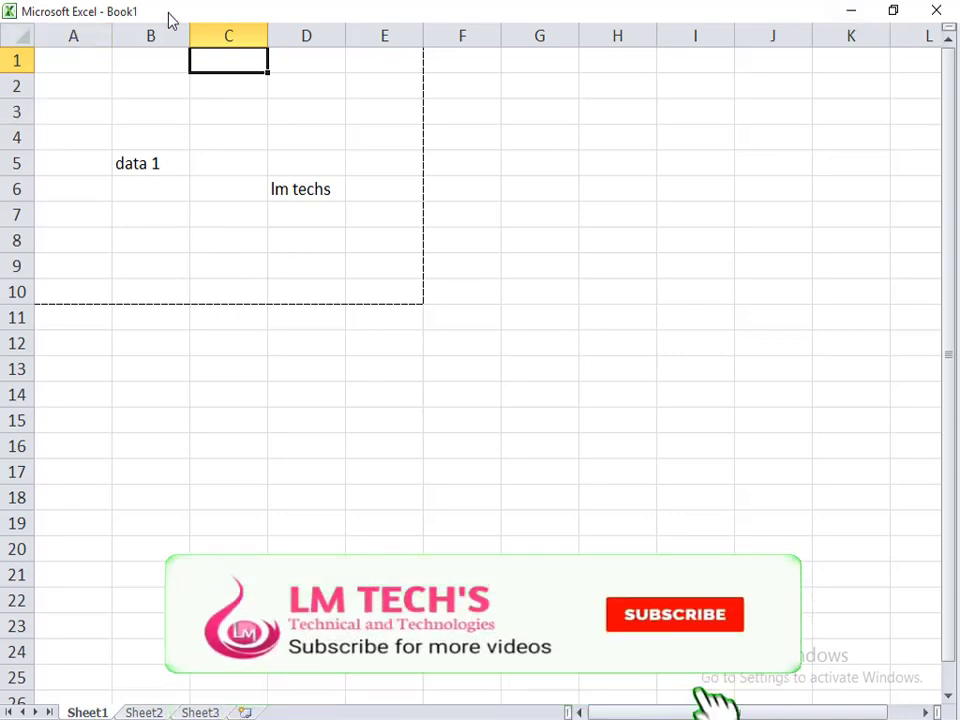
{"action": "left_click_drag", "start_coordinate": [956, 236], "coordinate": [911, 216]}
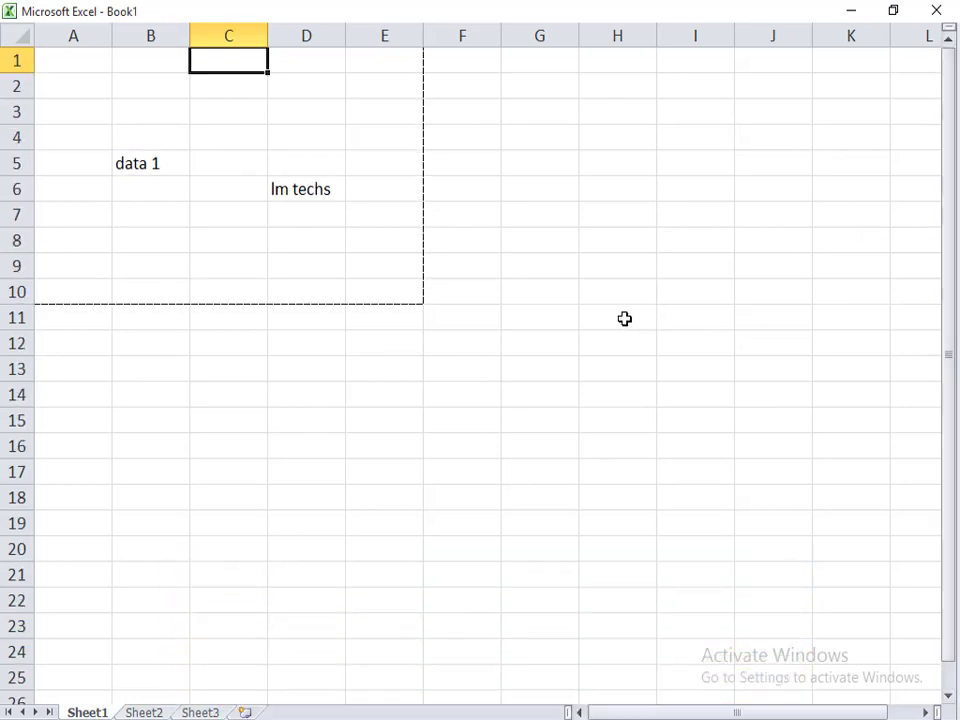
Leave Full Screen view and select cell G5.
{"action": "type", "text": "€"}
{"action": "key", "text": "BackSpace"}
{"action": "key", "text": "Escape"}
{"action": "left_click", "coordinate": [564, 292]}
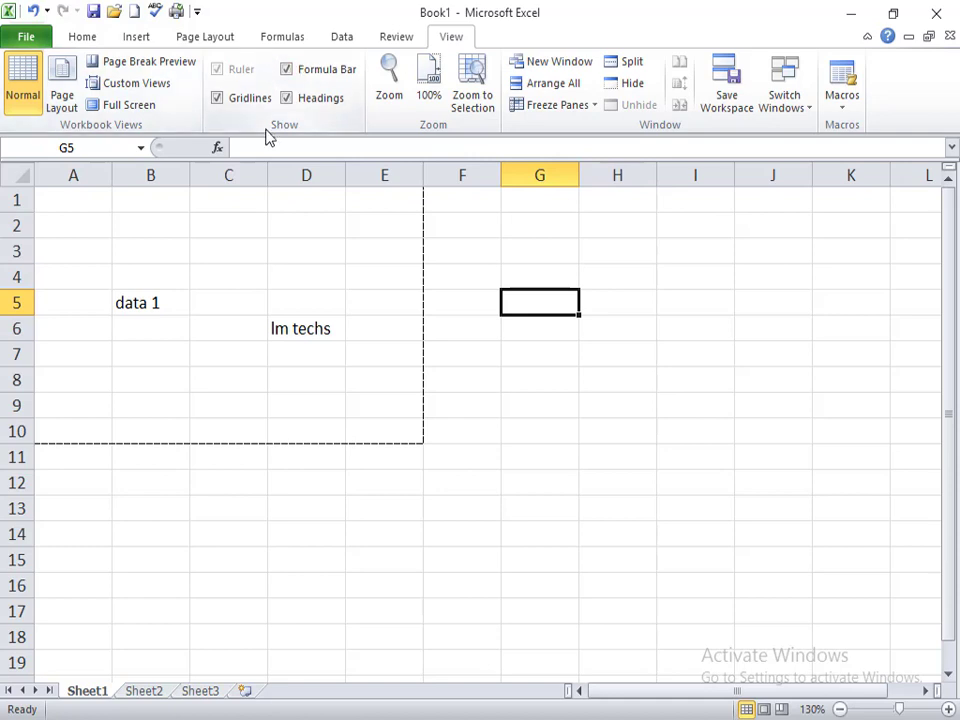
Hide and restore the sheet's gridlines, headings and formula bar, one display element at a time.
{"action": "left_click", "coordinate": [219, 101]}
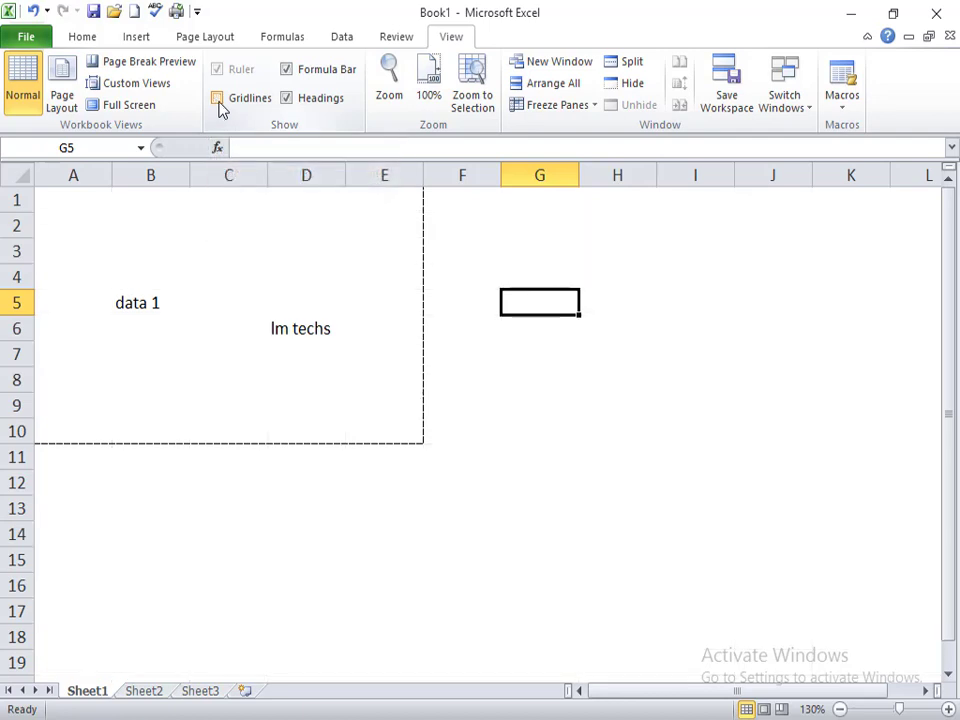
{"action": "left_click", "coordinate": [221, 107]}
{"action": "left_click", "coordinate": [290, 109]}
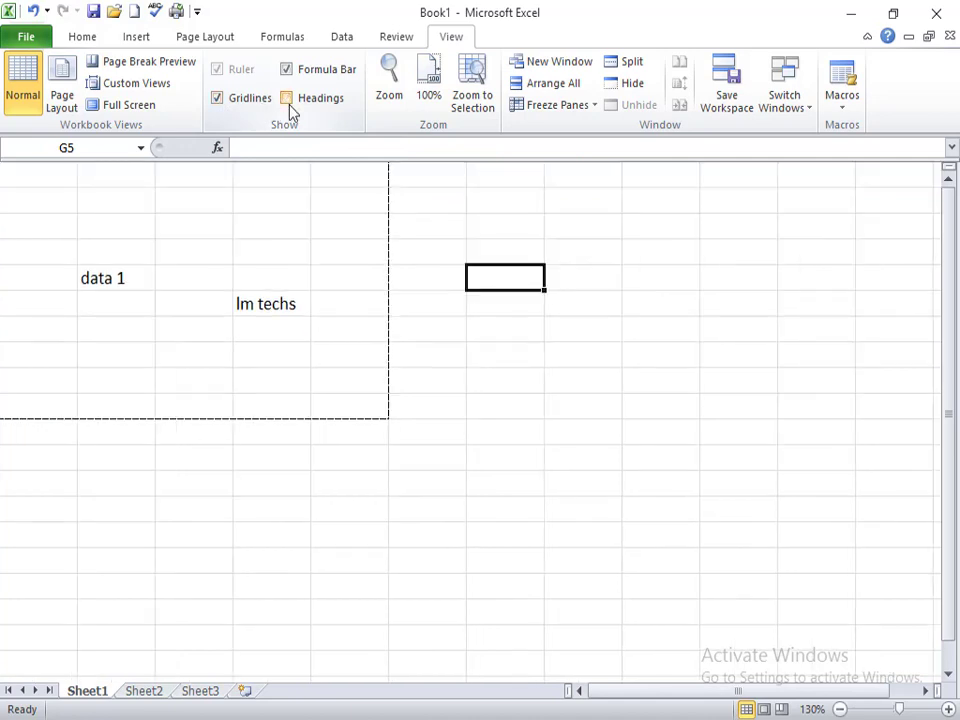
{"action": "left_click", "coordinate": [288, 105]}
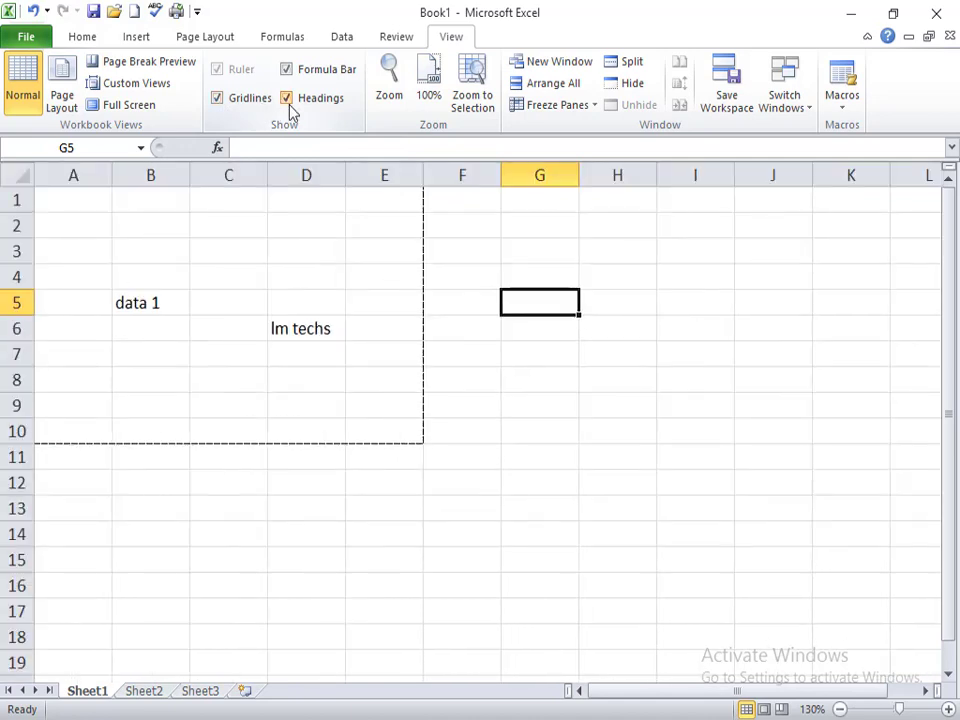
{"action": "left_click", "coordinate": [287, 74]}
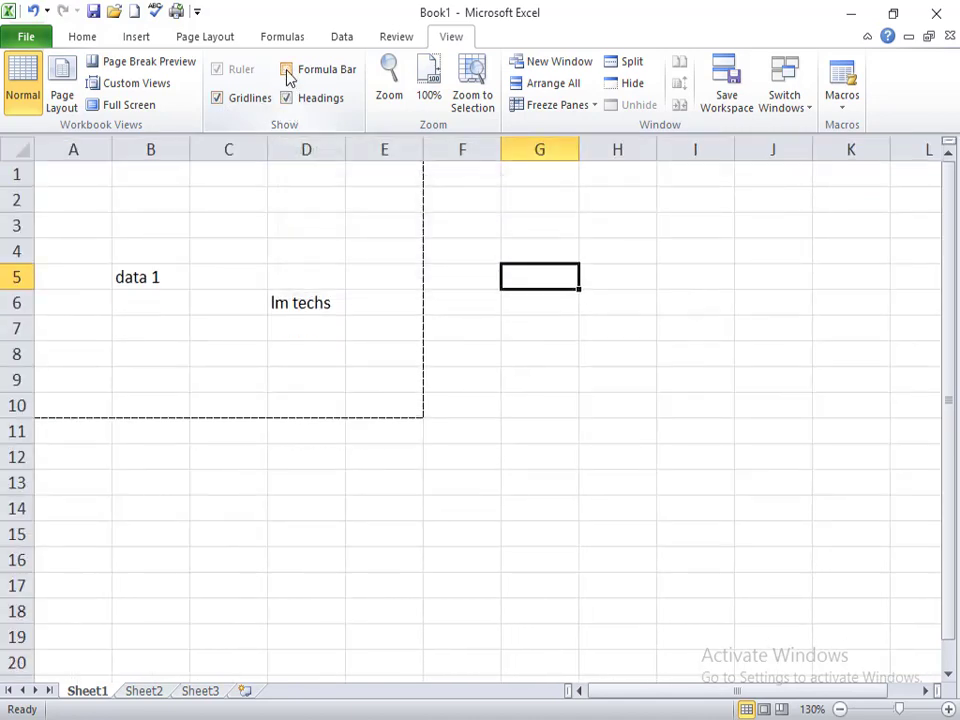
{"action": "left_click", "coordinate": [288, 74]}
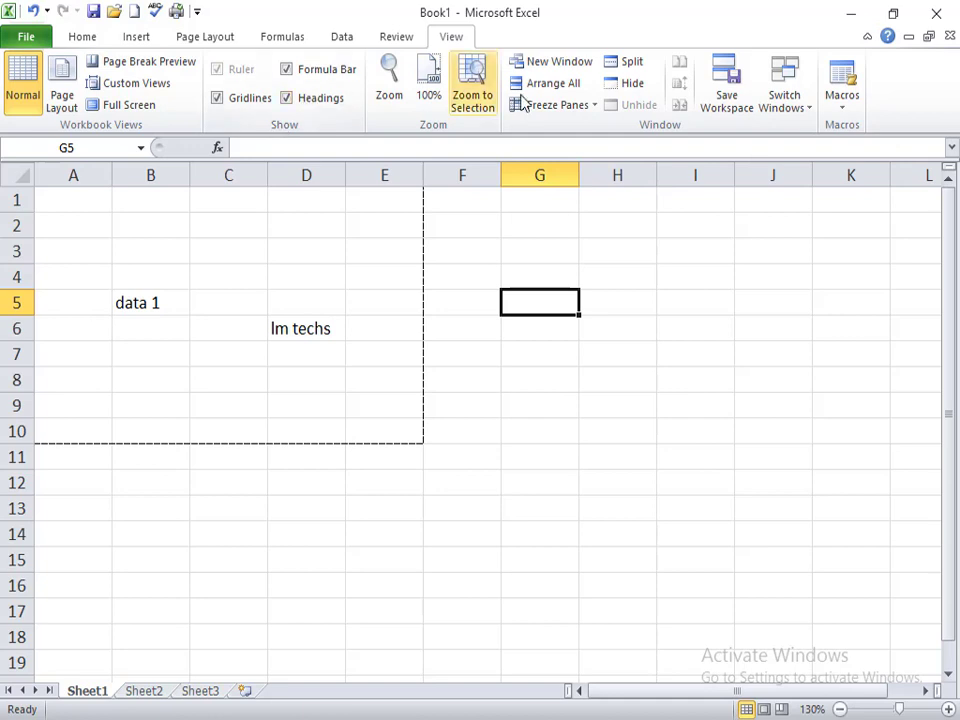
Look at the magnification options without changing them and enlarge the worksheet zoom to 184%.
{"action": "left_click", "coordinate": [395, 90]}
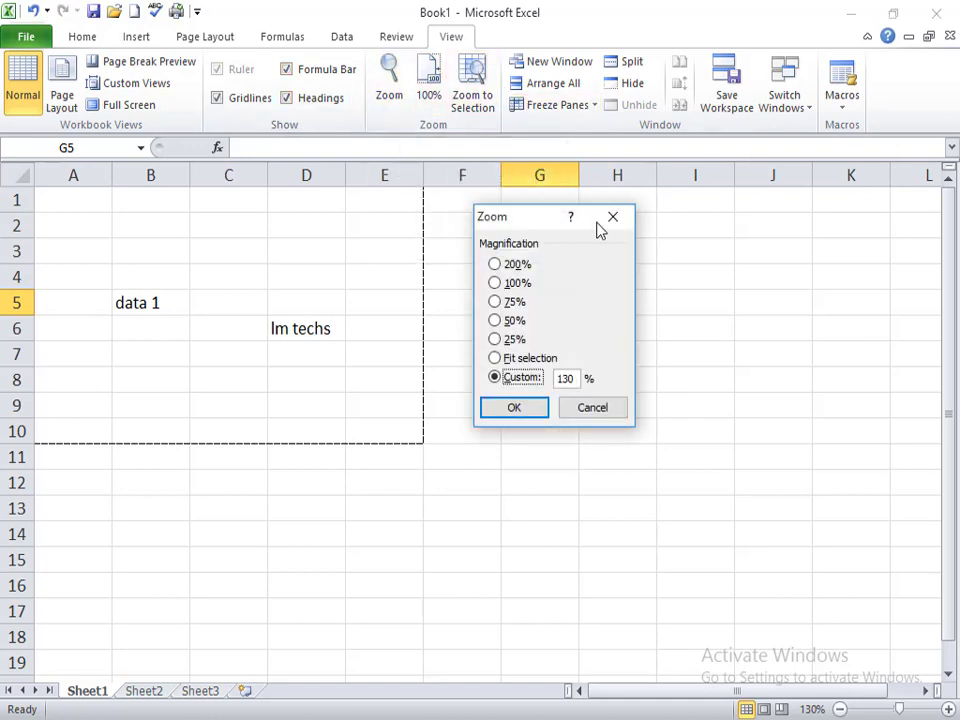
{"action": "key", "text": "Return"}
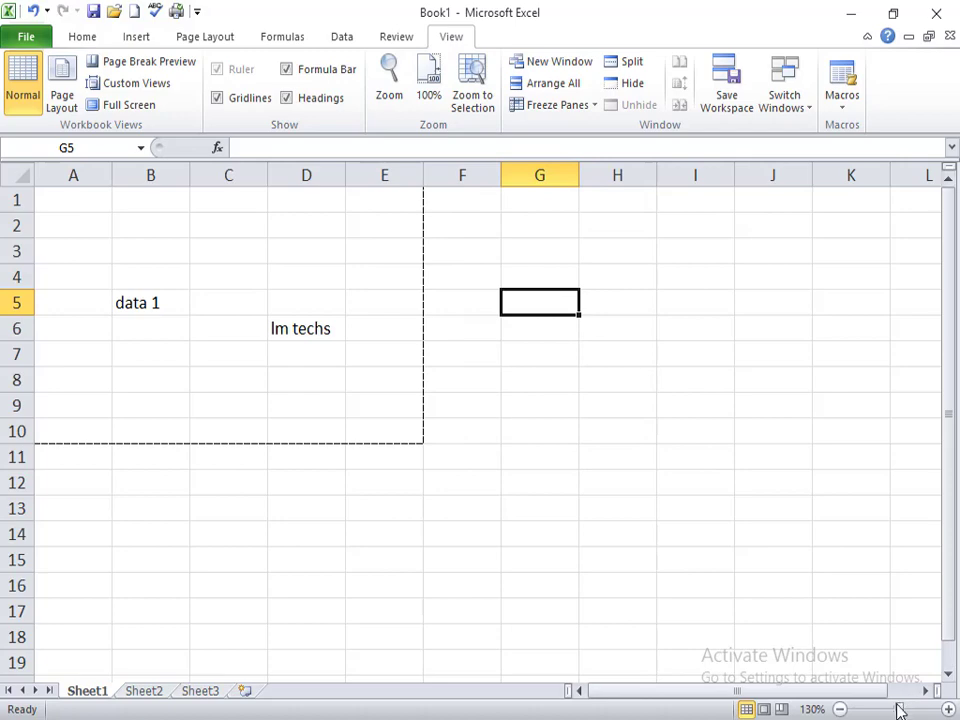
{"action": "mouse_move", "coordinate": [900, 710]}
{"action": "left_mouse_down"}
{"action": "mouse_move", "coordinate": [922, 710]}
{"action": "mouse_move", "coordinate": [880, 710]}
{"action": "mouse_move", "coordinate": [944, 709]}
{"action": "mouse_move", "coordinate": [906, 710]}
{"action": "left_mouse_up"}
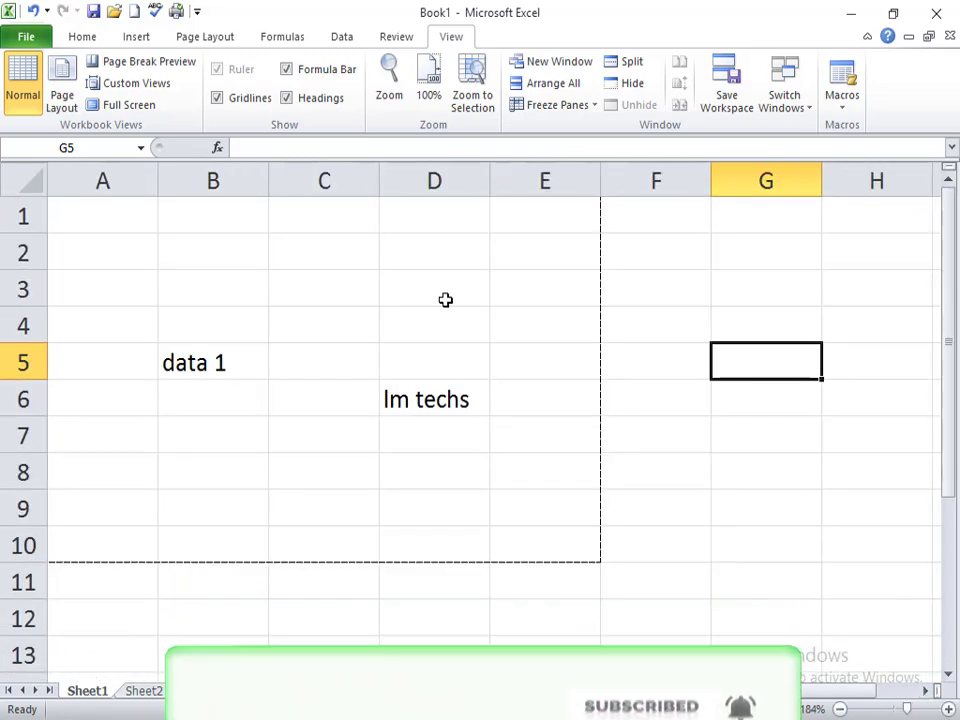
Set the worksheet magnification to Fit selection for cell G5.
{"action": "left_click", "coordinate": [404, 104]}
{"action": "left_click", "coordinate": [517, 265]}
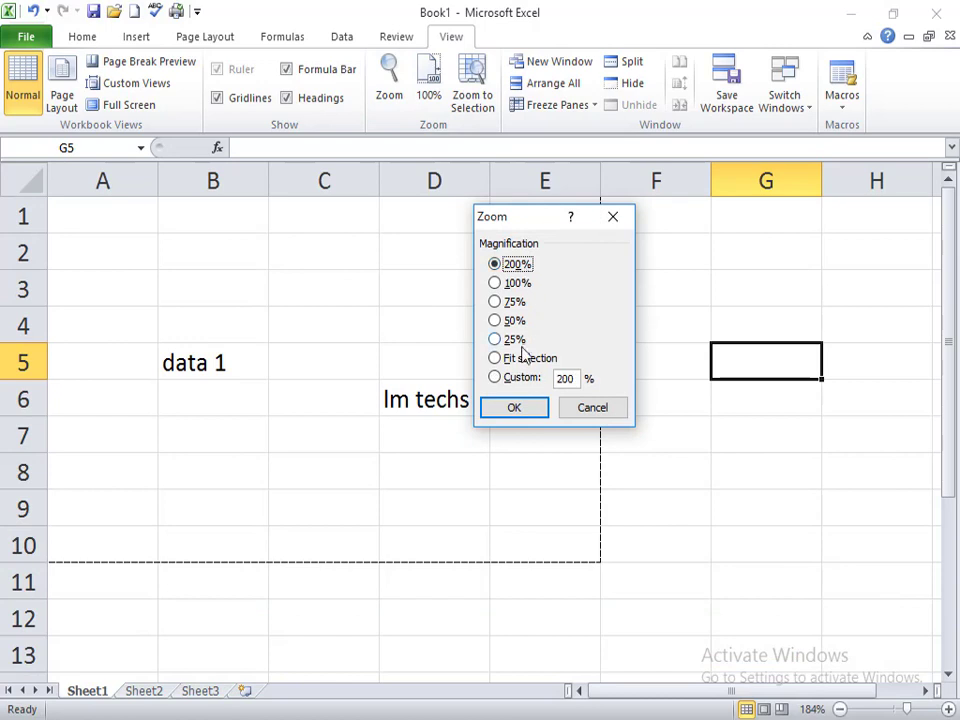
{"action": "left_click", "coordinate": [522, 359]}
{"action": "left_click", "coordinate": [519, 410]}
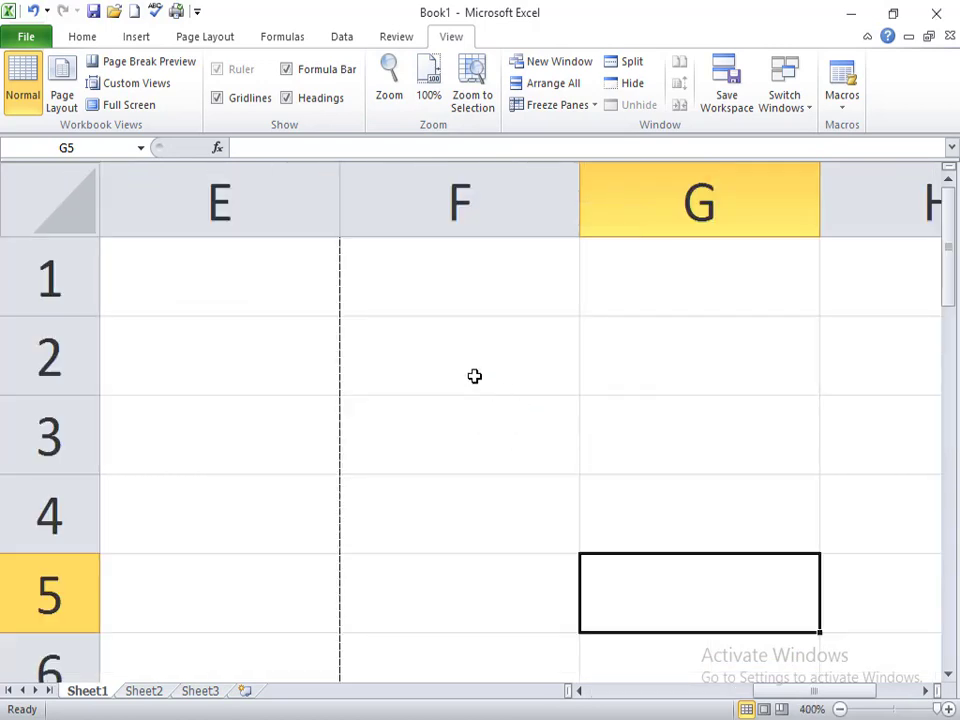
Try the 100% zoom on the worksheet and zoom to the selected cell G5 again.
{"action": "left_click", "coordinate": [429, 90]}
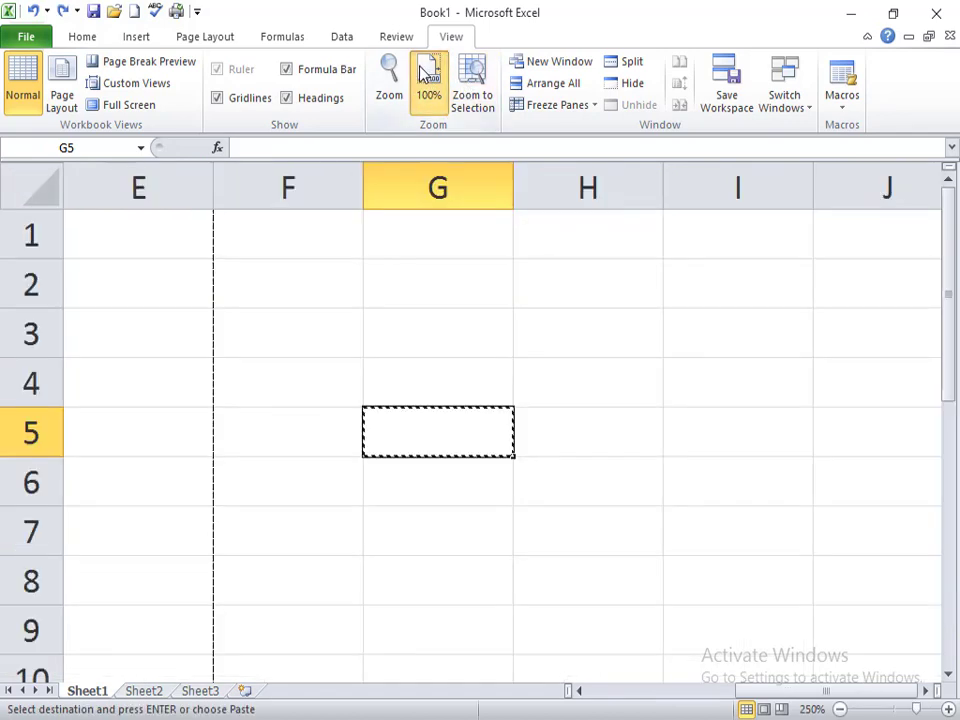
{"action": "left_click", "coordinate": [424, 72]}
{"action": "left_click", "coordinate": [485, 98]}
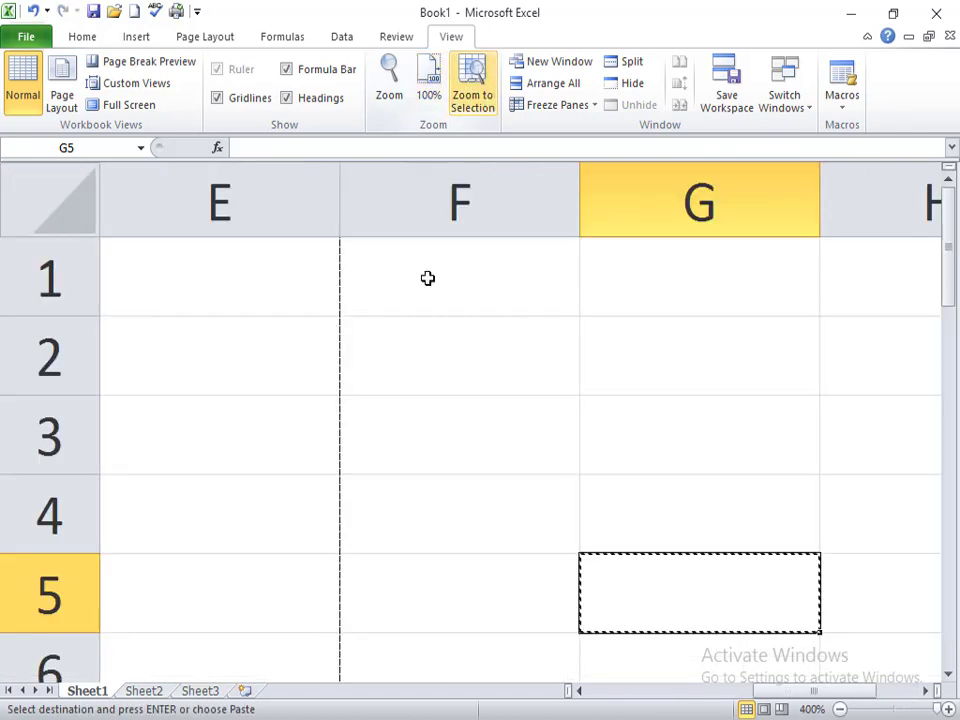
Select cell F2, set the worksheet zoom to 100% and clear the copy marquee around G5.
{"action": "left_click", "coordinate": [349, 349]}
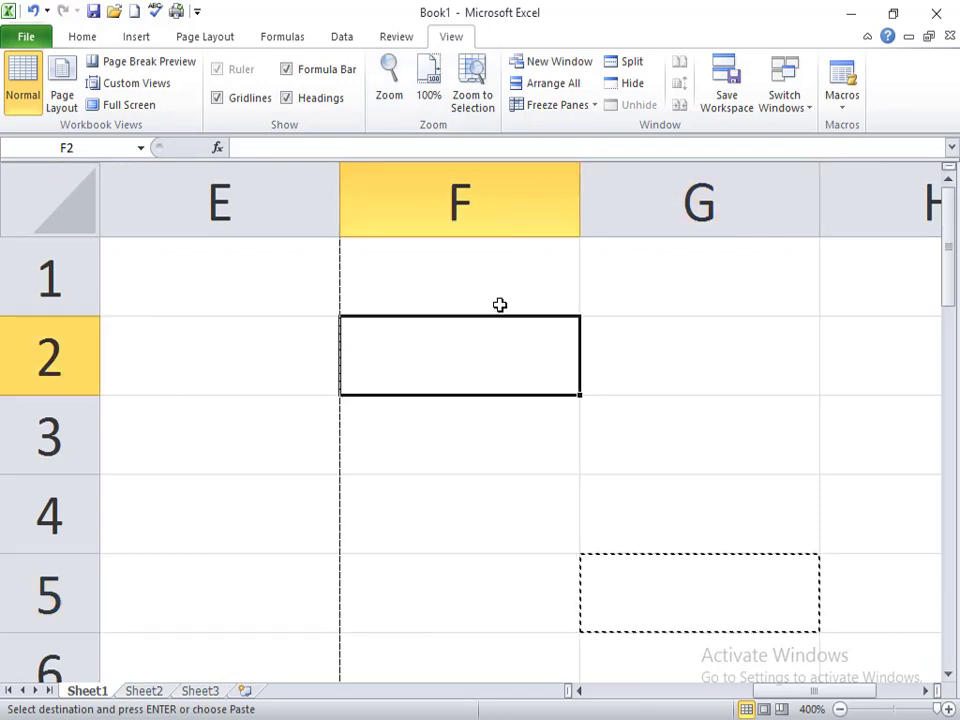
{"action": "left_click", "coordinate": [430, 92]}
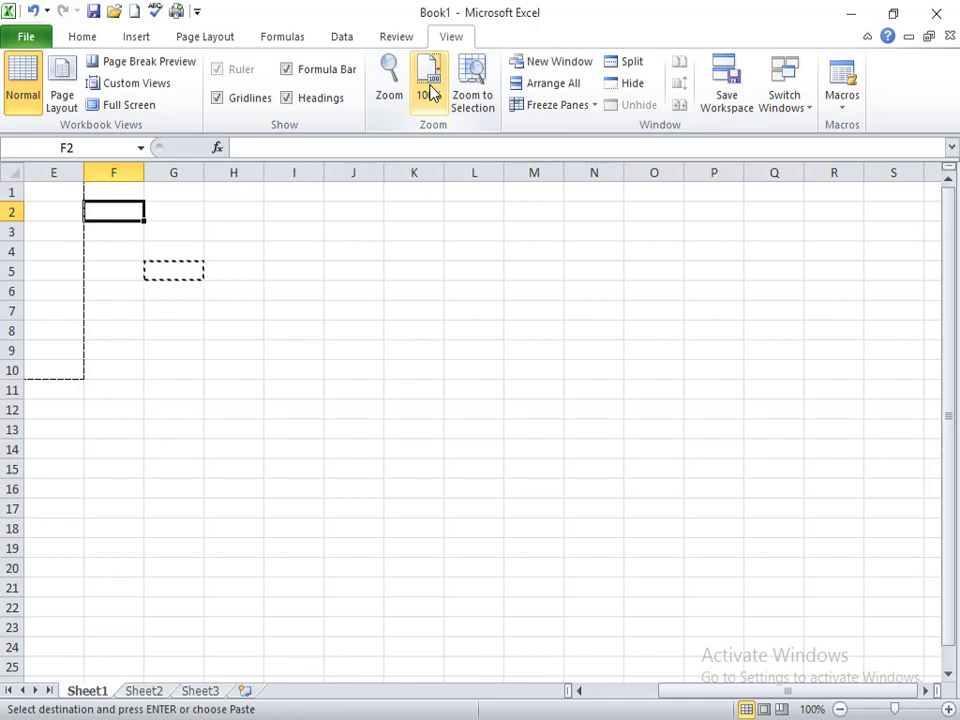
{"action": "key", "text": "Escape"}
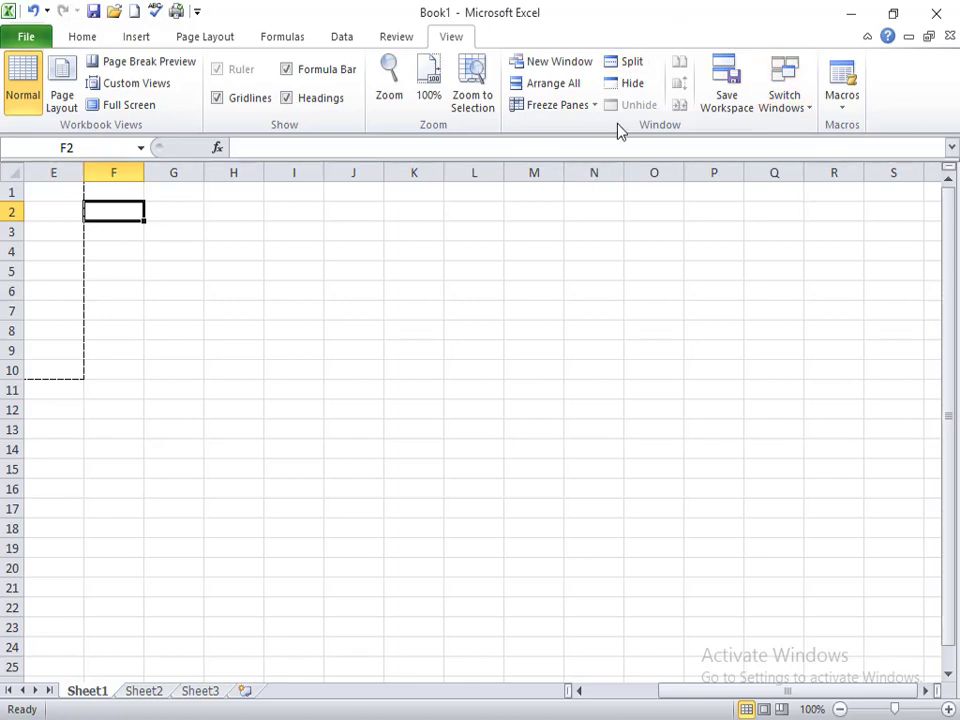
Enter "data 1" in cell J6.
{"action": "left_click", "coordinate": [193, 413]}
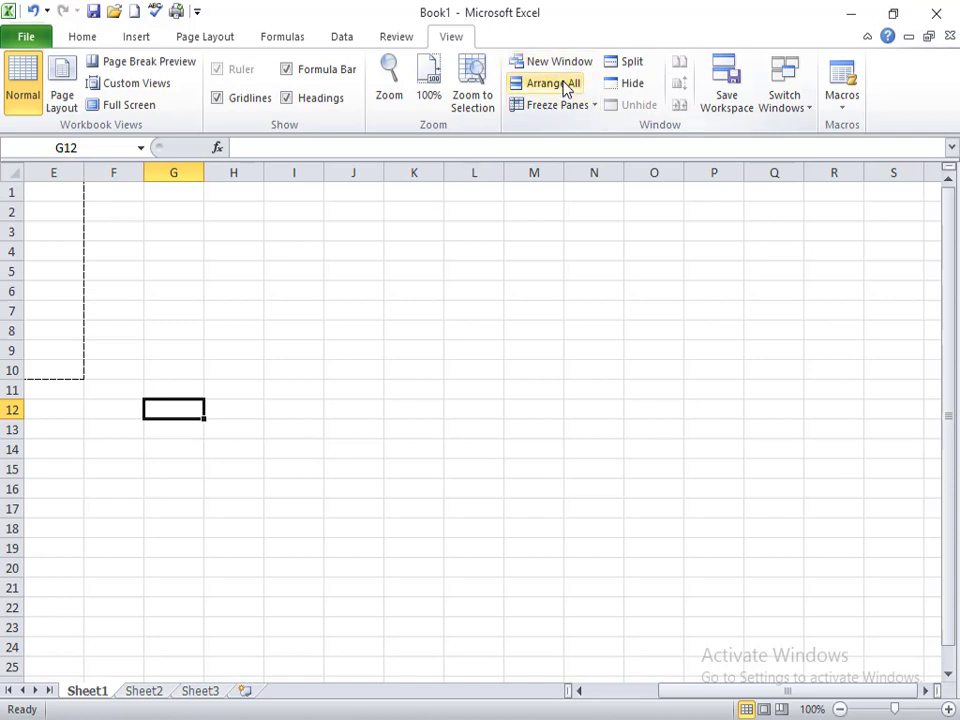
{"action": "left_click", "coordinate": [368, 291]}
{"action": "type", "text": "data"}
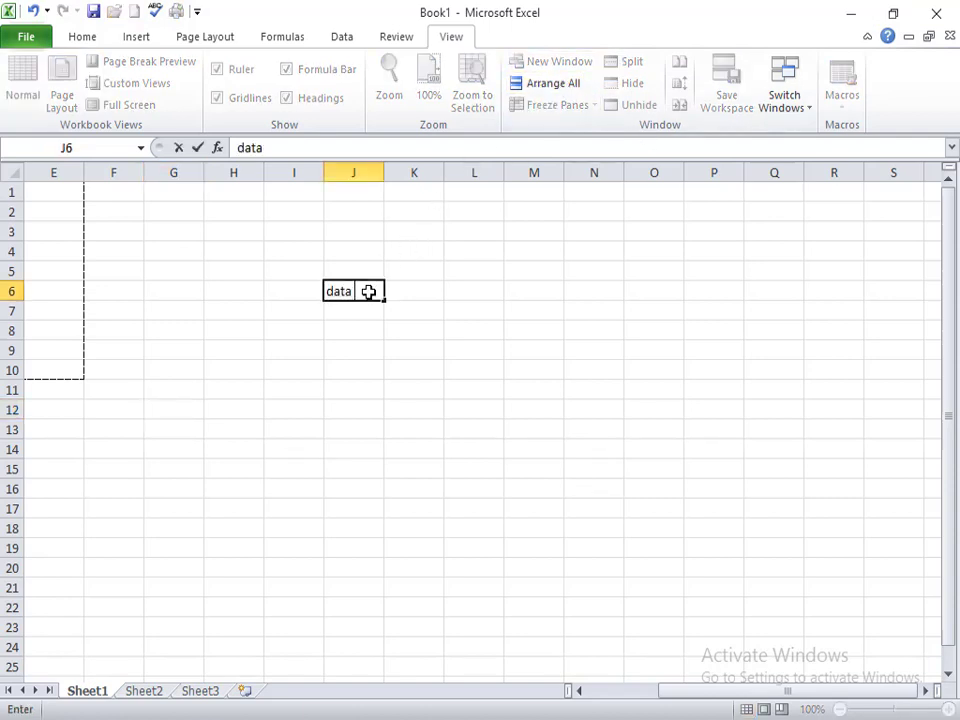
{"action": "type", "text": " 1"}
{"action": "key", "text": "Return"}
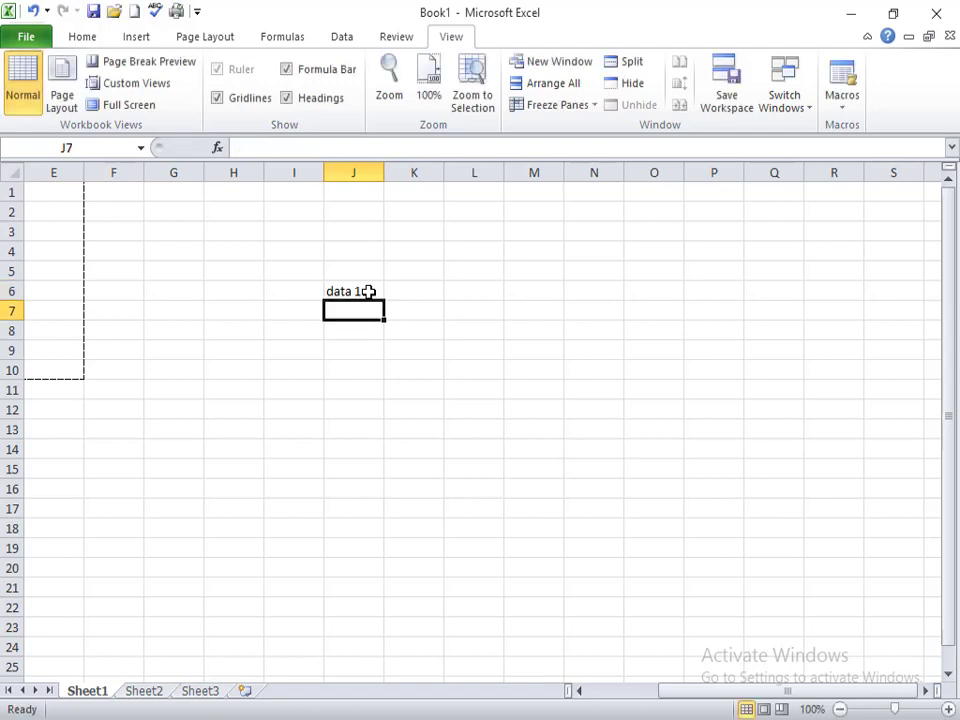
Extend the series from J6 down to J21, up to "data 16", and deselect the filled list.
{"action": "left_click", "coordinate": [368, 291]}
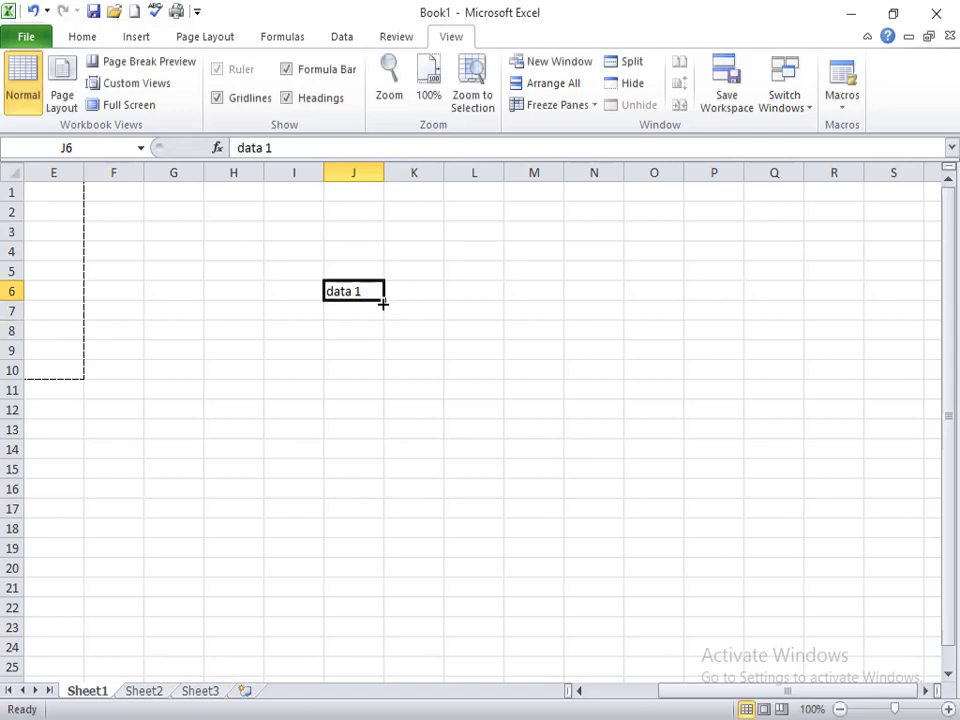
{"action": "left_click_drag", "start_coordinate": [383, 303], "coordinate": [340, 592]}
{"action": "left_click", "coordinate": [388, 371]}
{"action": "left_click_drag", "start_coordinate": [345, 350], "coordinate": [352, 562]}
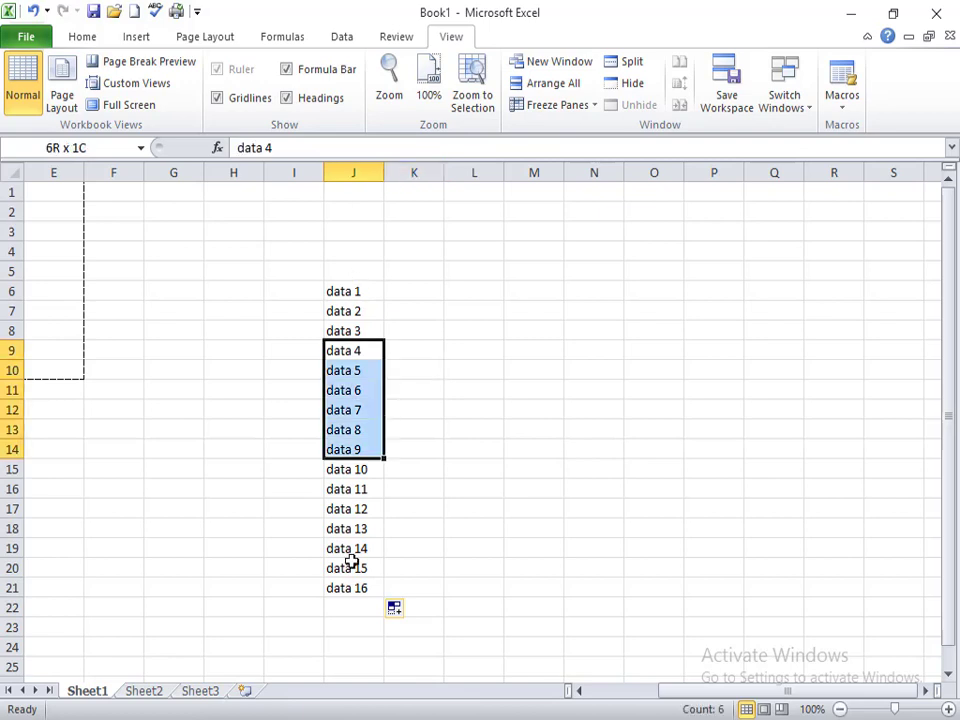
{"action": "left_click", "coordinate": [426, 526]}
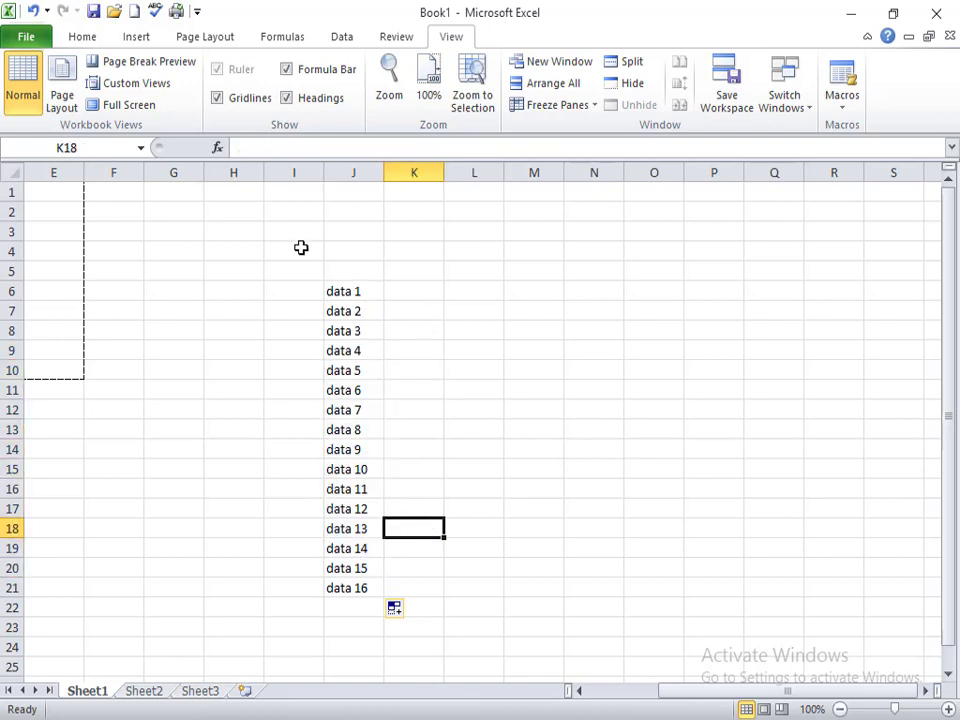
Select cell L7, open a second window of the workbook and bring Book1:2 to the front.
{"action": "left_click", "coordinate": [476, 312]}
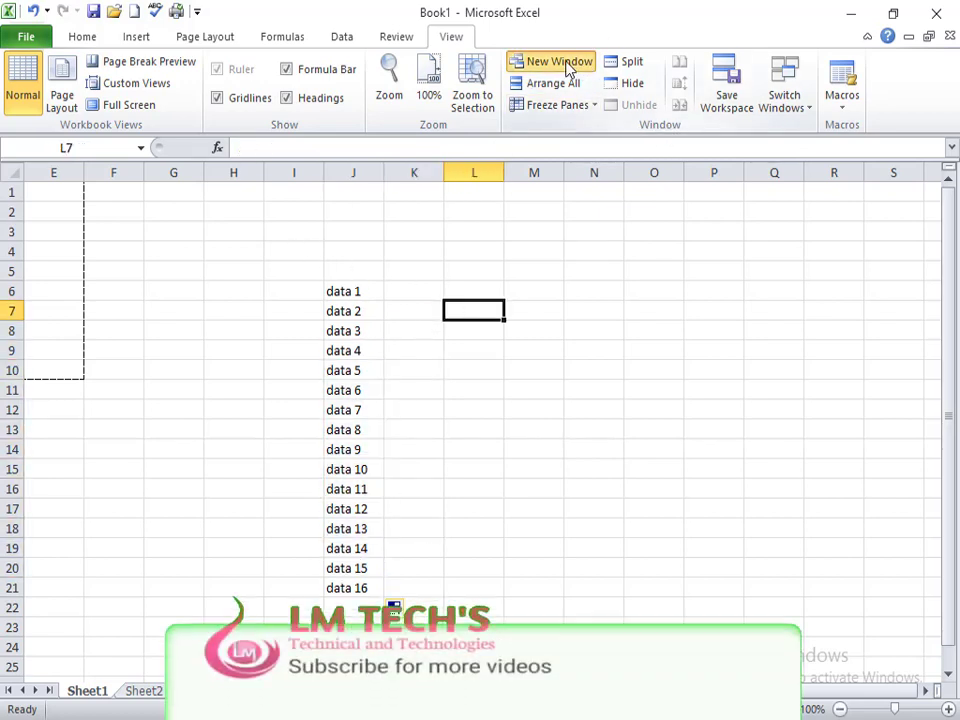
{"action": "left_click", "coordinate": [566, 63]}
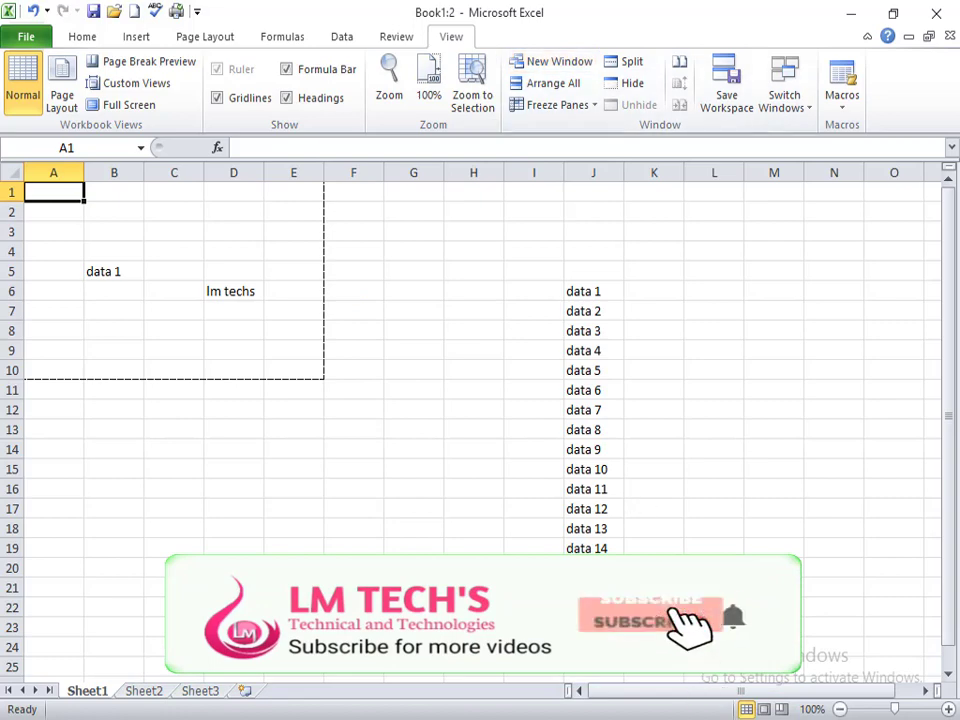
{"action": "mouse_move", "coordinate": [735, 718]}
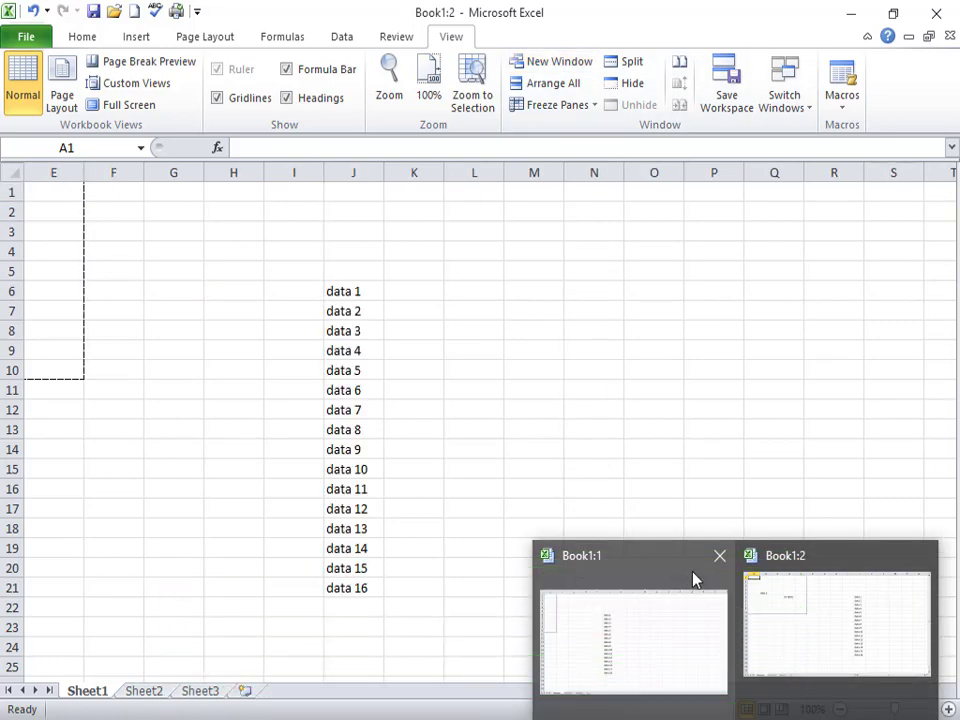
{"action": "left_click", "coordinate": [833, 581]}
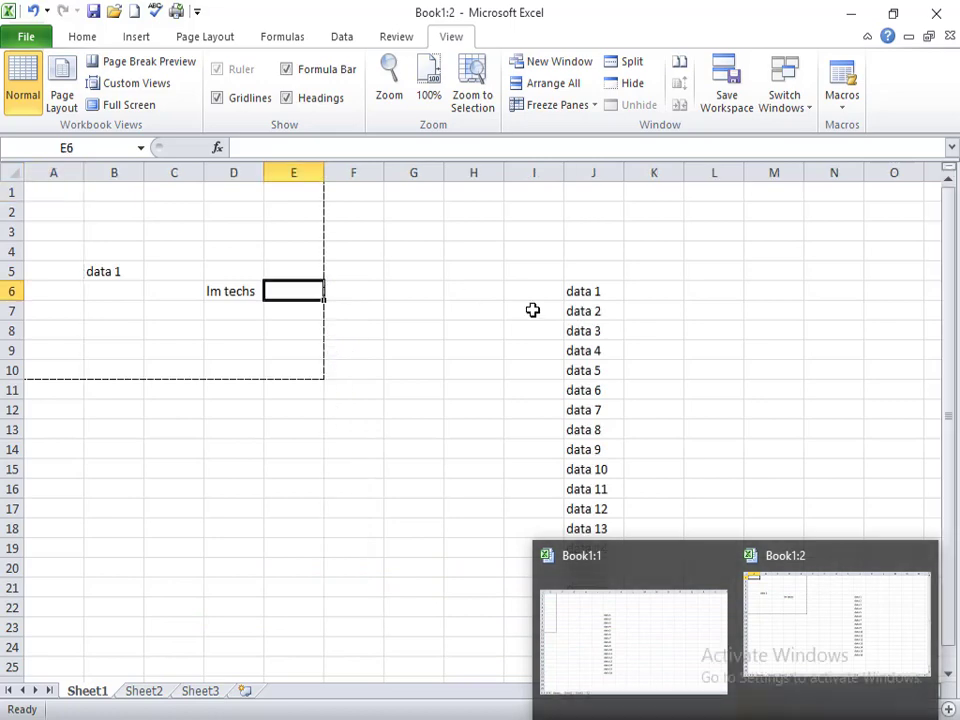
Format the range I5:K22 around the data list with the Agency FB font and enlarge its text by four size increments.
{"action": "left_click_drag", "start_coordinate": [561, 263], "coordinate": [628, 604]}
{"action": "left_click", "coordinate": [78, 37]}
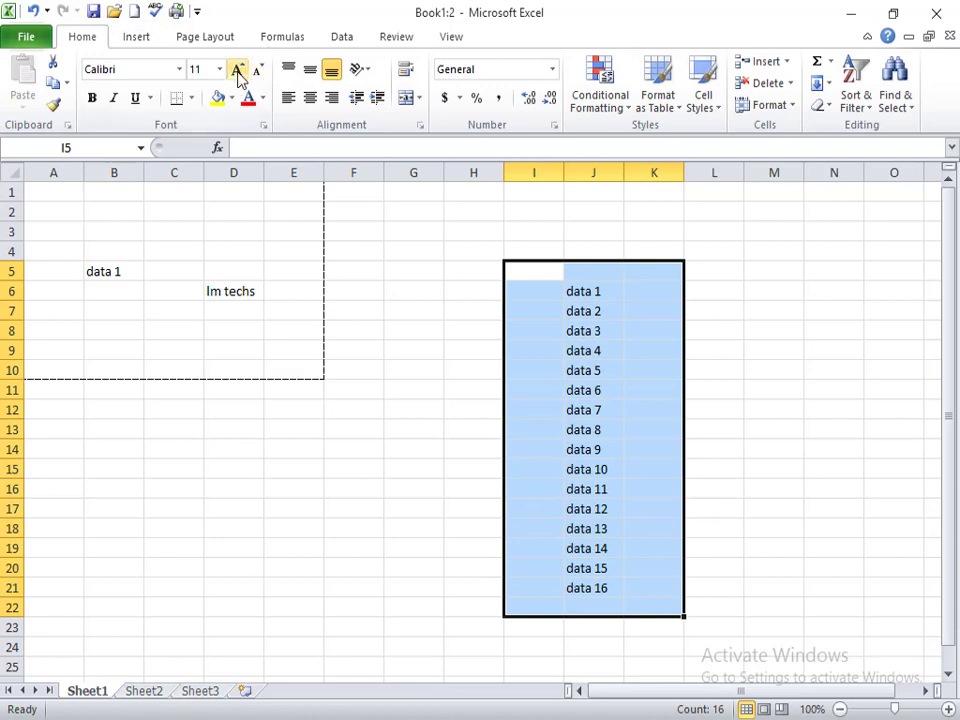
{"action": "left_click", "coordinate": [179, 69]}
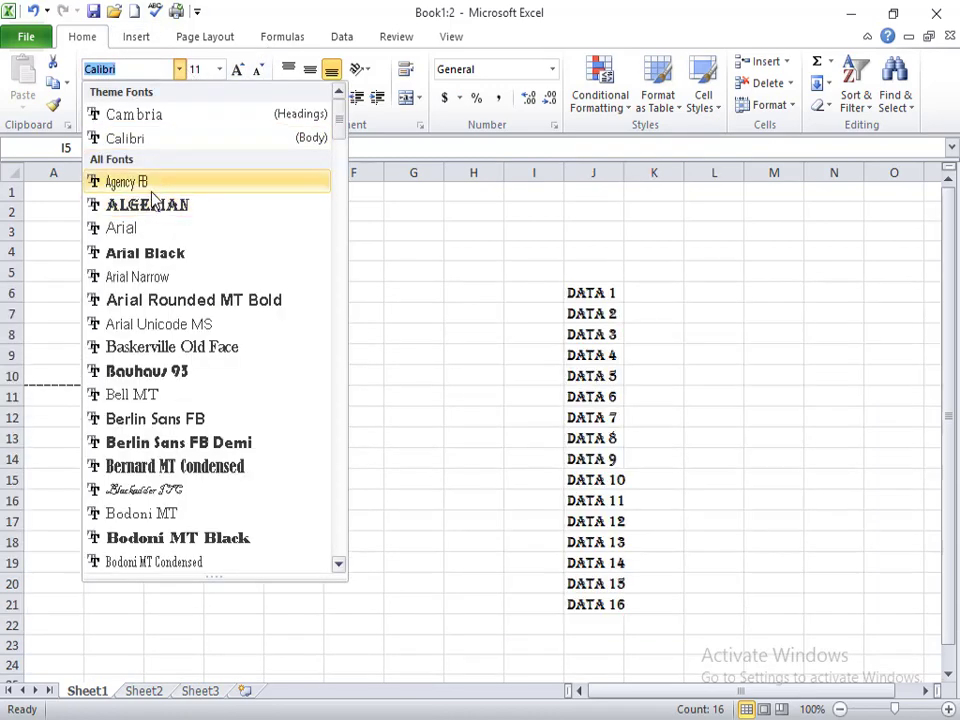
{"action": "left_click", "coordinate": [150, 182]}
{"action": "left_click", "coordinate": [237, 70]}
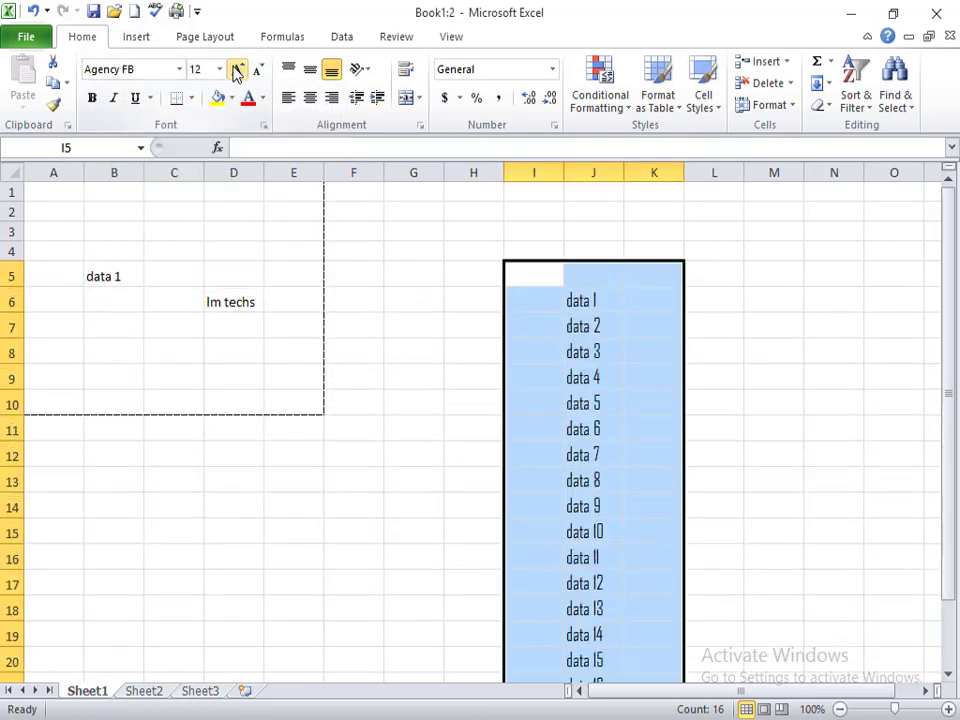
{"action": "left_click", "coordinate": [237, 70]}
{"action": "left_click", "coordinate": [237, 70]}
{"action": "left_click", "coordinate": [237, 70]}
{"action": "left_click", "coordinate": [413, 332]}
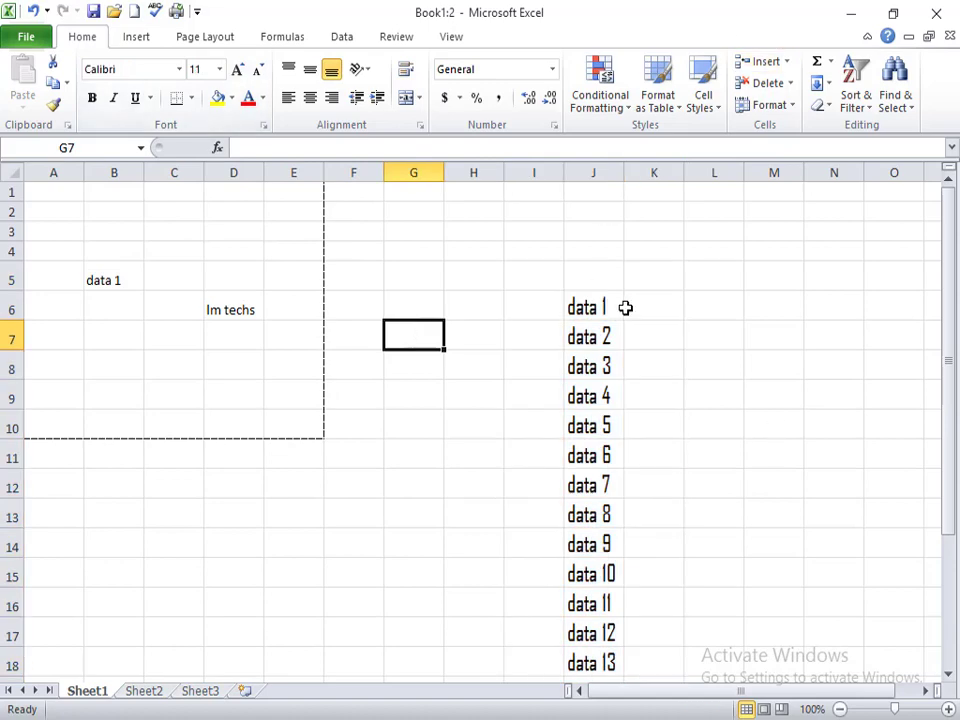
Switch to the Book1:1 window, check the formatting of the data list there and select cell J14.
{"action": "mouse_move", "coordinate": [735, 719]}
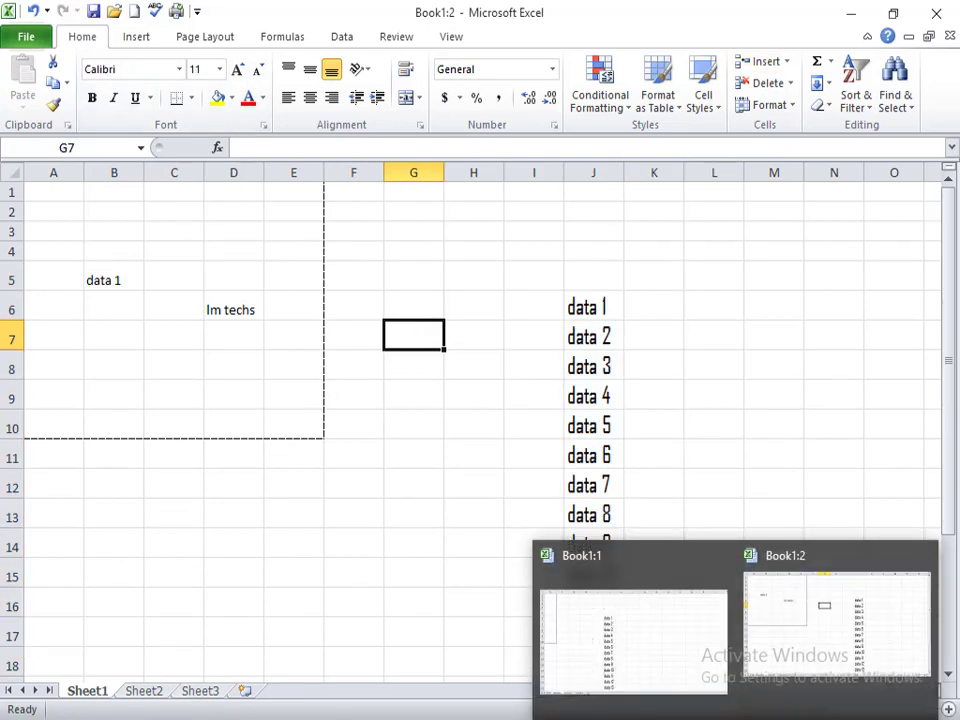
{"action": "left_click", "coordinate": [634, 624]}
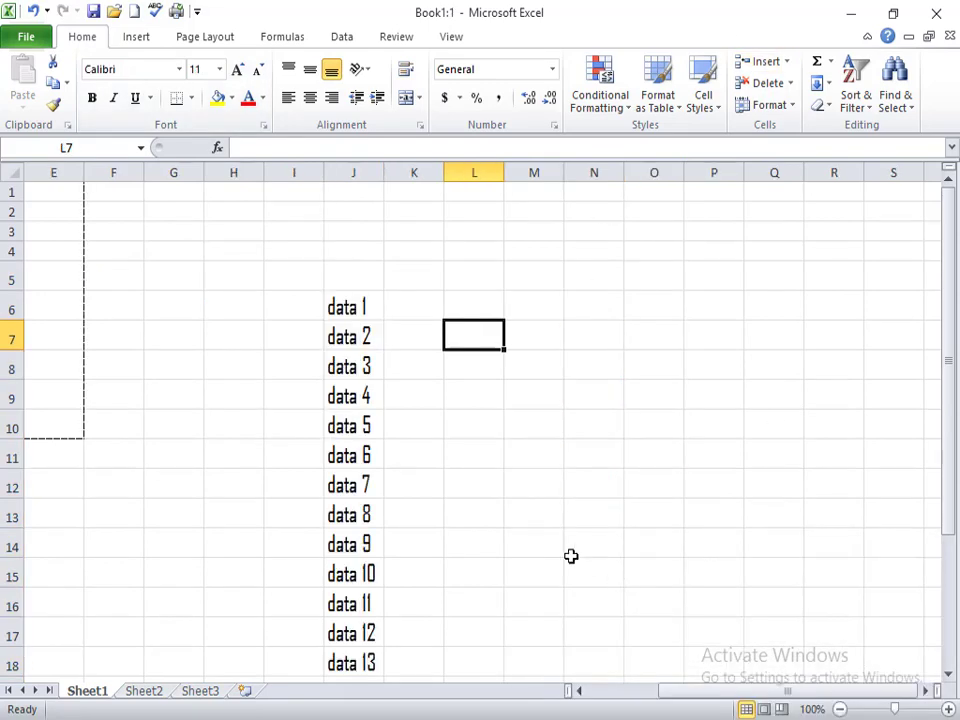
{"action": "scroll", "coordinate": [419, 448], "scroll_direction": "down", "scroll_amount": 2}
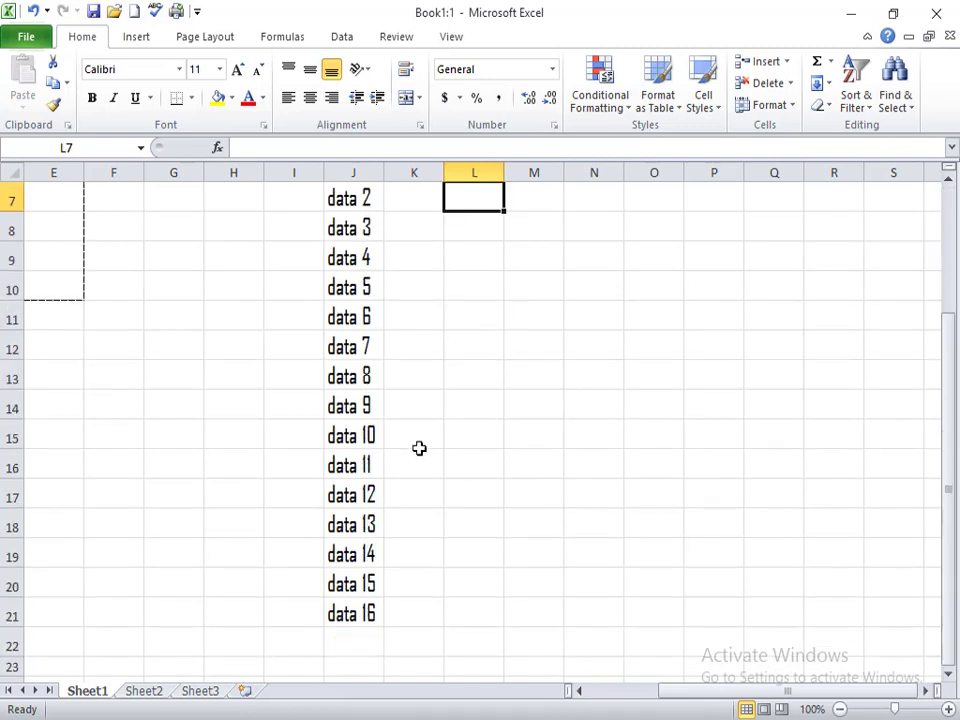
{"action": "left_click", "coordinate": [340, 407]}
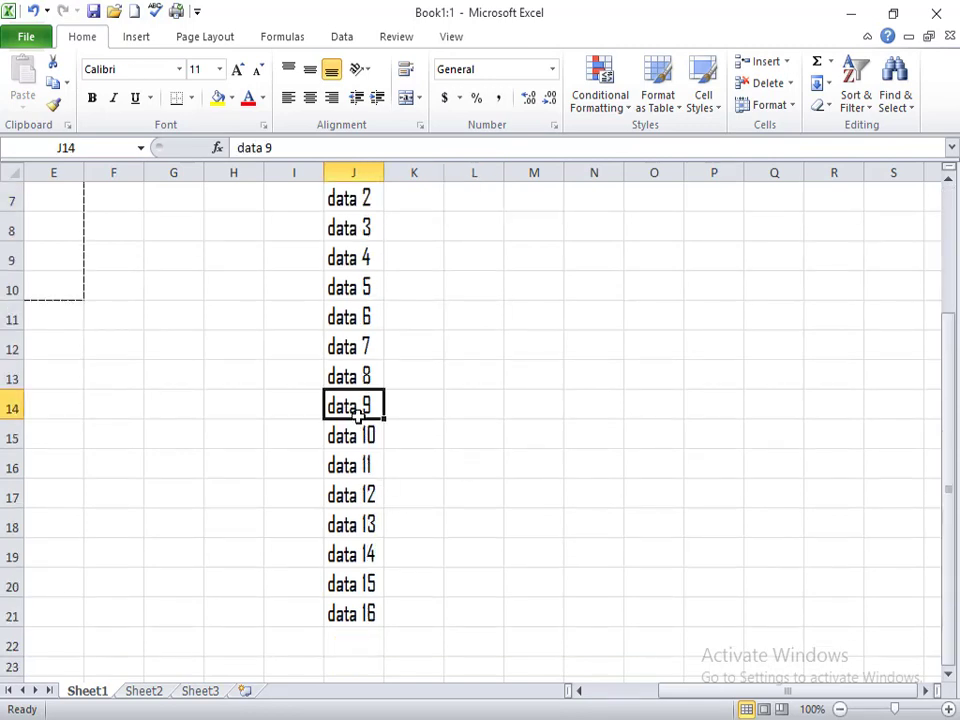
{"action": "left_click", "coordinate": [450, 46]}
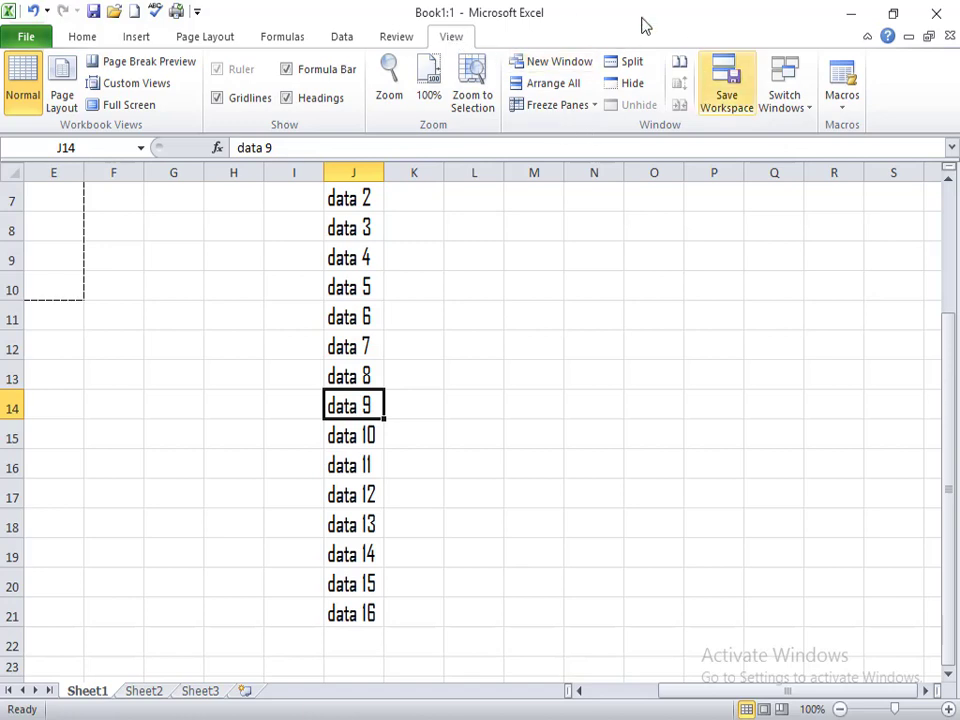
Open a third window of the workbook, look through its sheet, and arrange all open windows tiled.
{"action": "left_click", "coordinate": [572, 64]}
{"action": "scroll", "coordinate": [669, 330], "scroll_direction": "down", "scroll_amount": 12}
{"action": "scroll", "coordinate": [669, 330], "scroll_direction": "up", "scroll_amount": 12}
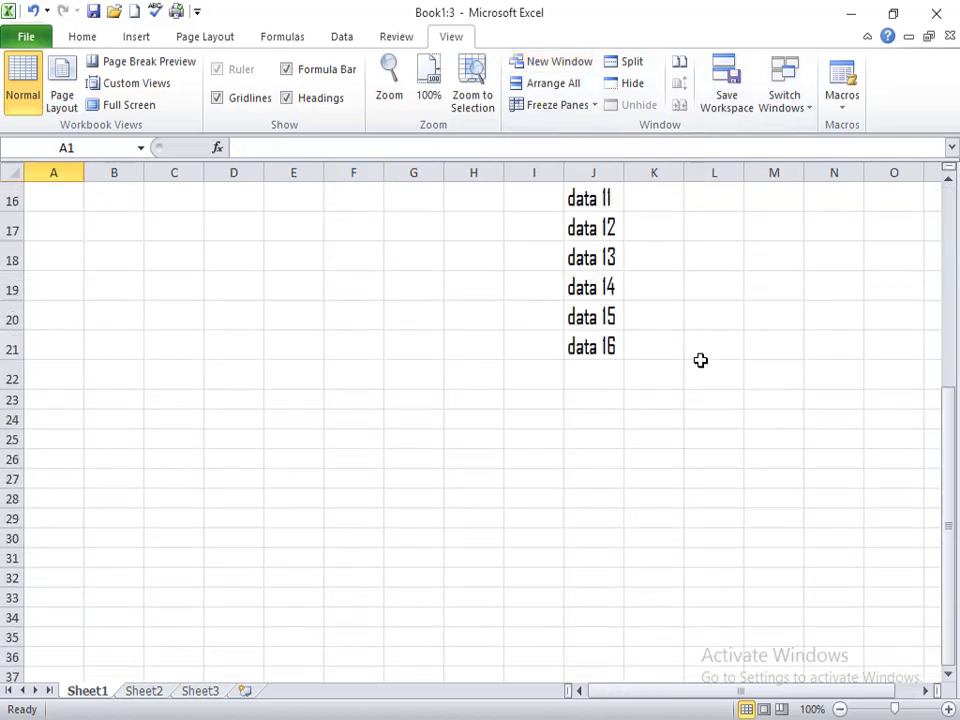
{"action": "left_click", "coordinate": [575, 86]}
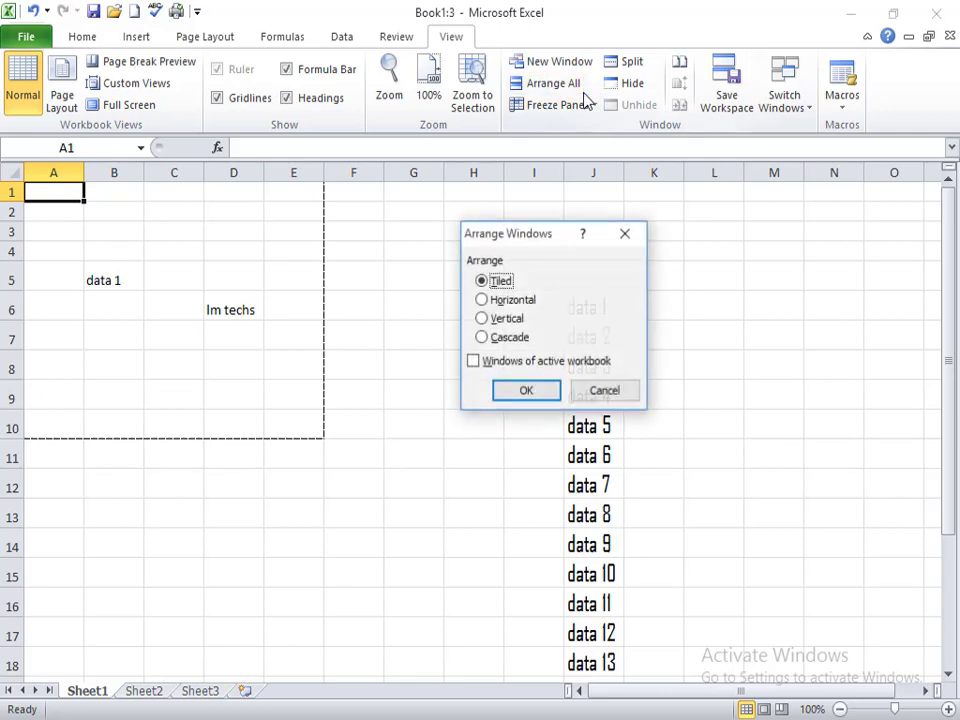
{"action": "left_click_drag", "start_coordinate": [536, 238], "coordinate": [440, 200]}
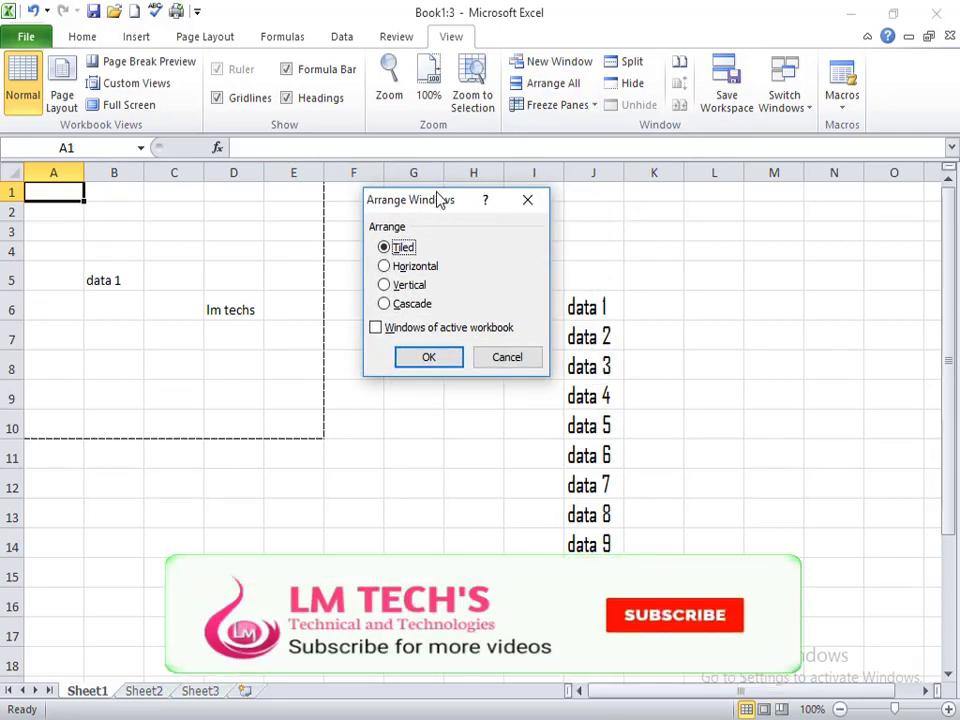
{"action": "left_click", "coordinate": [429, 355]}
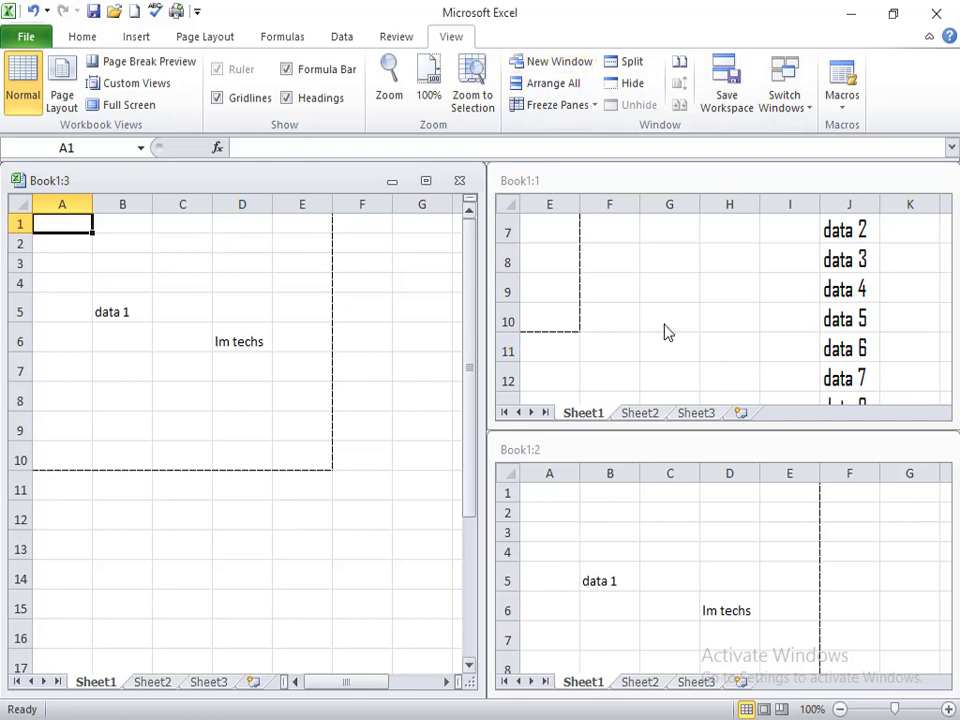
Rearrange the three workbook windows horizontally and view the lower rows of the data list in Book1:3.
{"action": "left_click", "coordinate": [520, 83]}
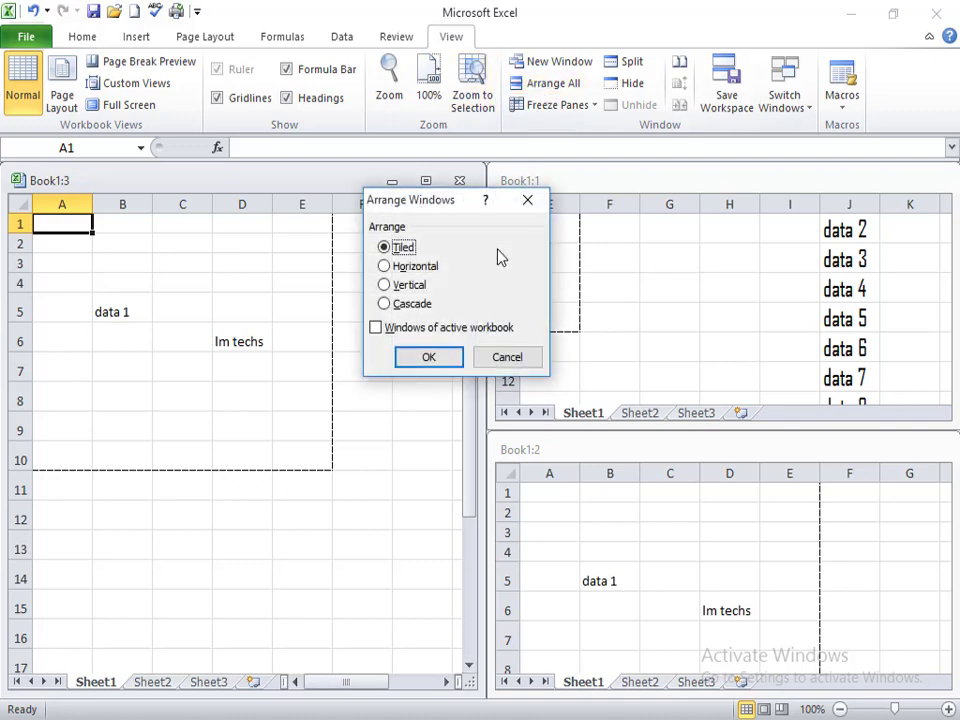
{"action": "left_click", "coordinate": [399, 268]}
{"action": "left_click", "coordinate": [427, 359]}
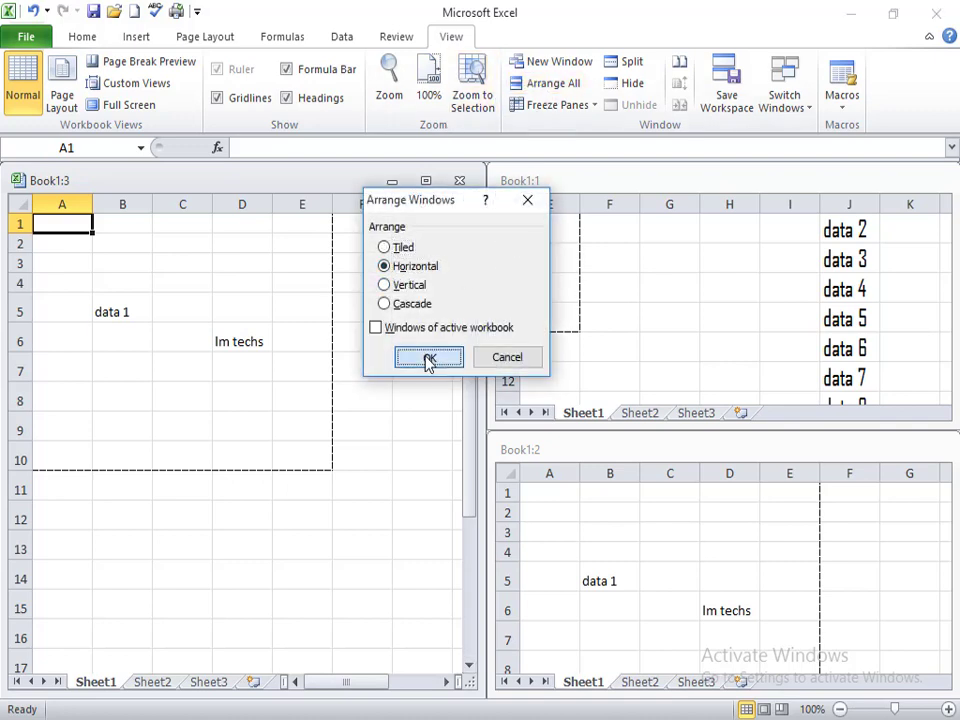
{"action": "scroll", "coordinate": [724, 424], "scroll_direction": "down", "scroll_amount": 6}
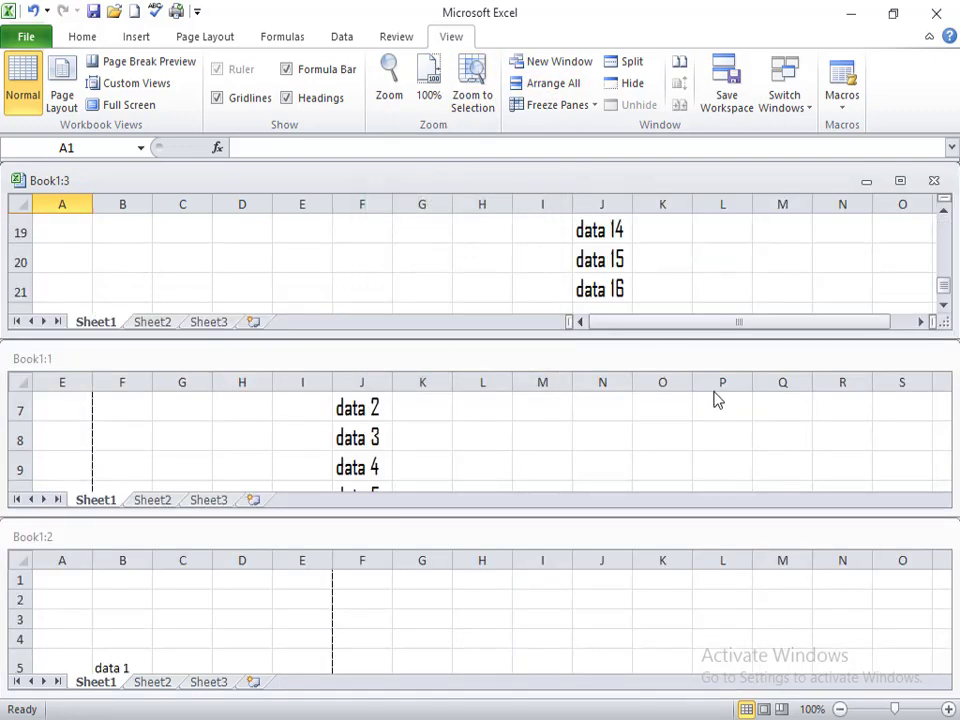
Rearrange the three workbook windows vertically, side by side.
{"action": "left_click", "coordinate": [566, 86]}
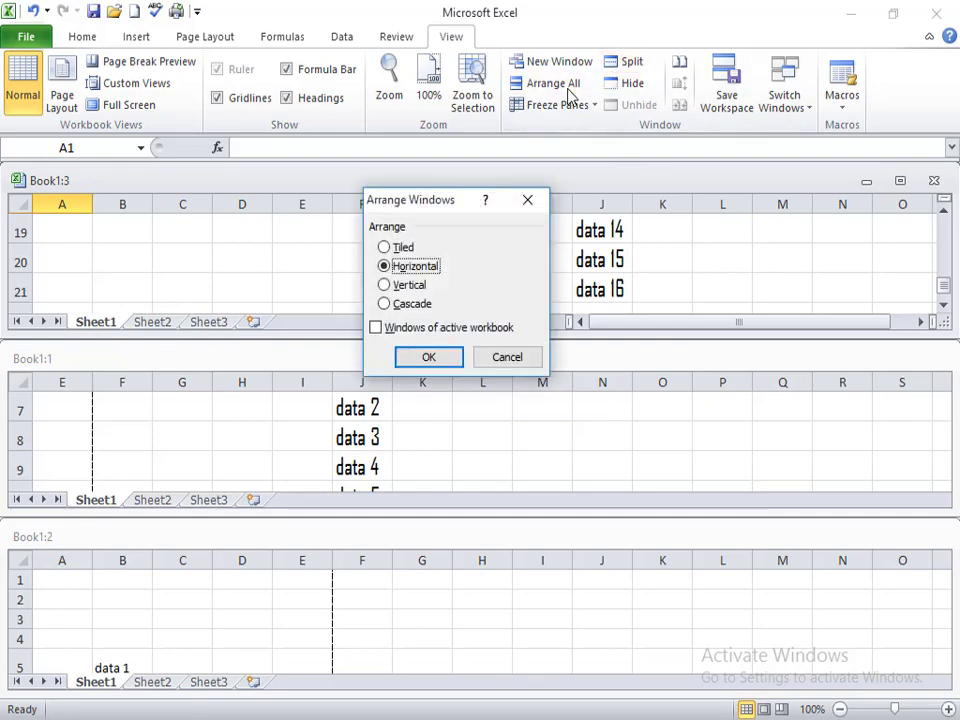
{"action": "left_click", "coordinate": [422, 284]}
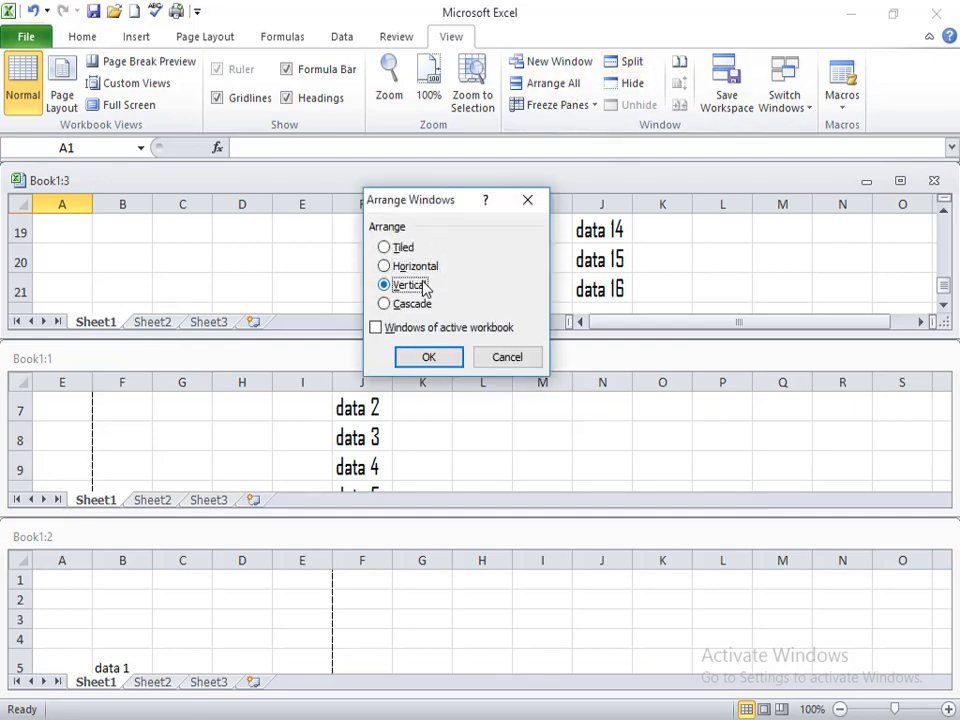
{"action": "left_click", "coordinate": [435, 360]}
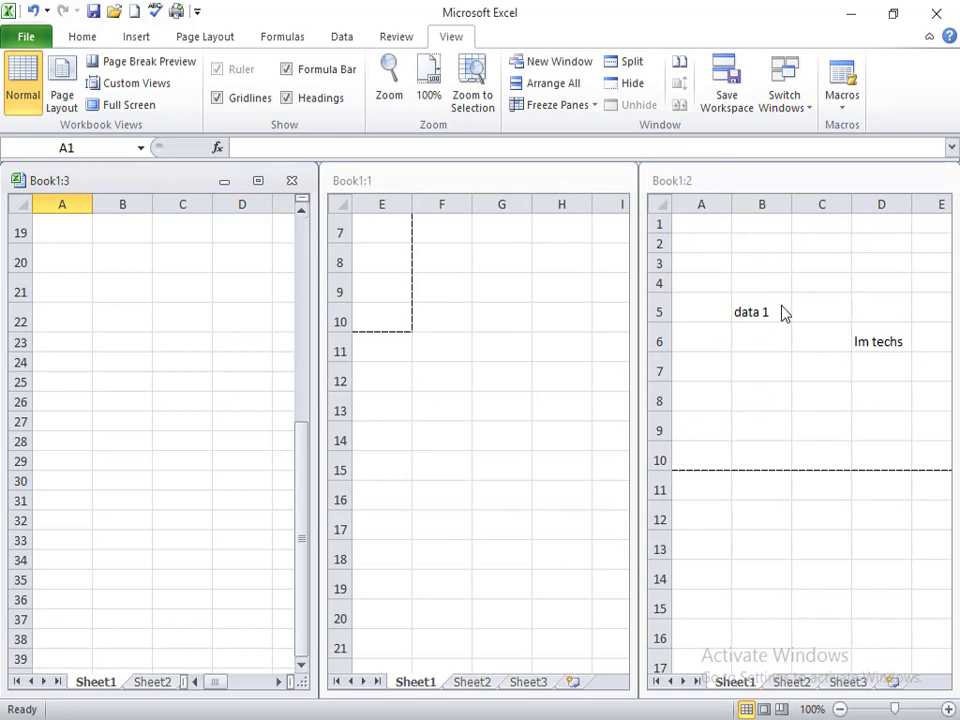
Rearrange the three workbook windows as a cascade.
{"action": "left_click", "coordinate": [545, 88]}
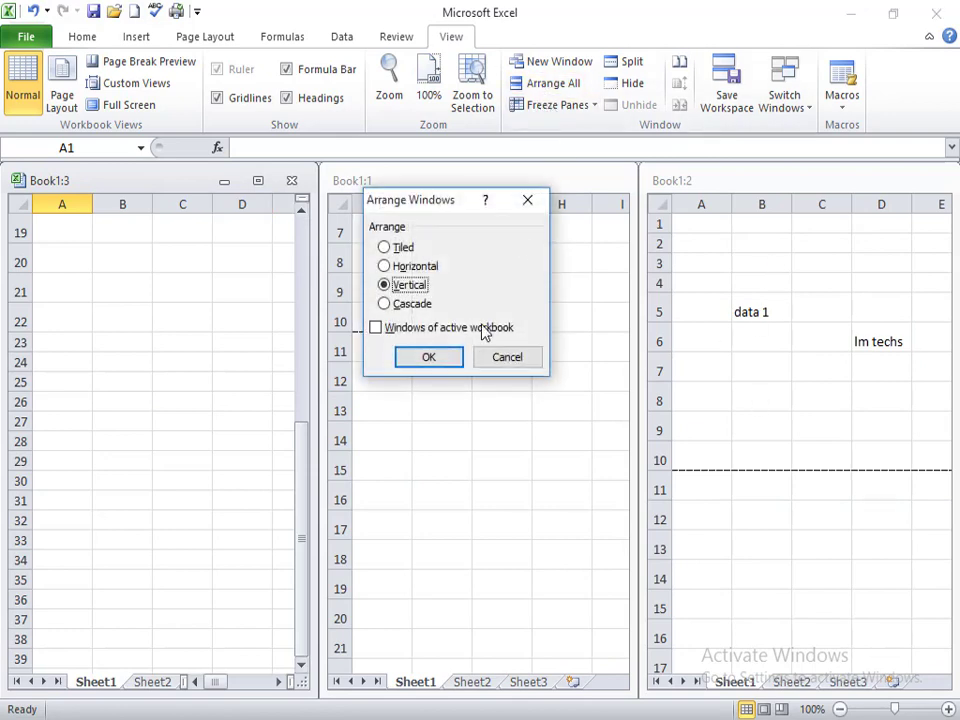
{"action": "left_click", "coordinate": [401, 306]}
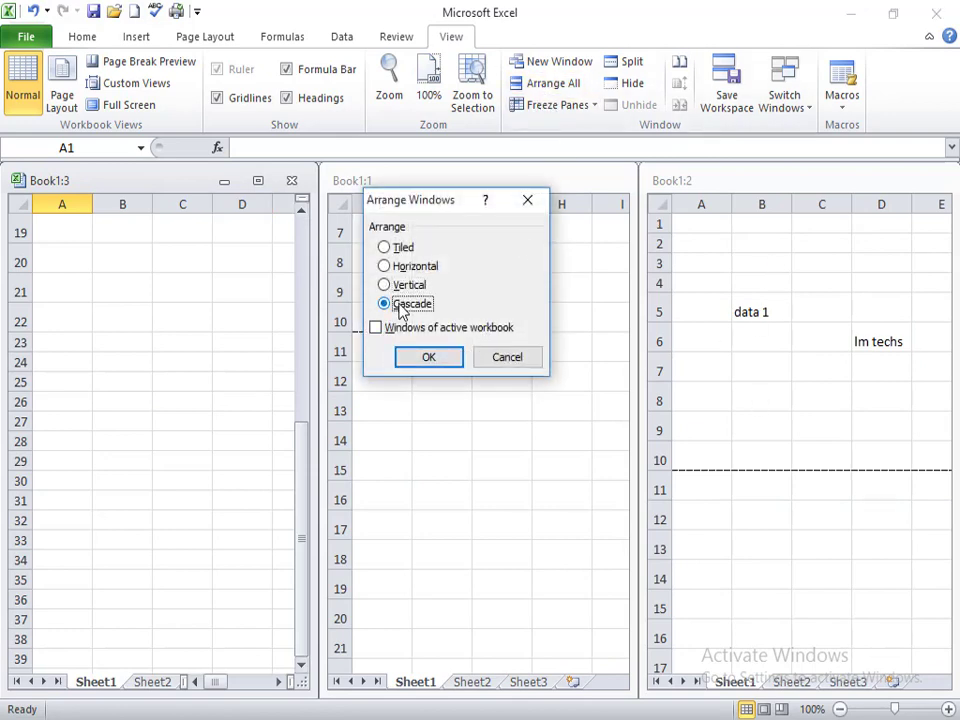
{"action": "left_click", "coordinate": [429, 358]}
Move the Book1:3 window down to uncover the others, and bring Book1:1 and Book1:2 to the front in turn.
{"action": "left_click_drag", "start_coordinate": [621, 240], "coordinate": [622, 313]}
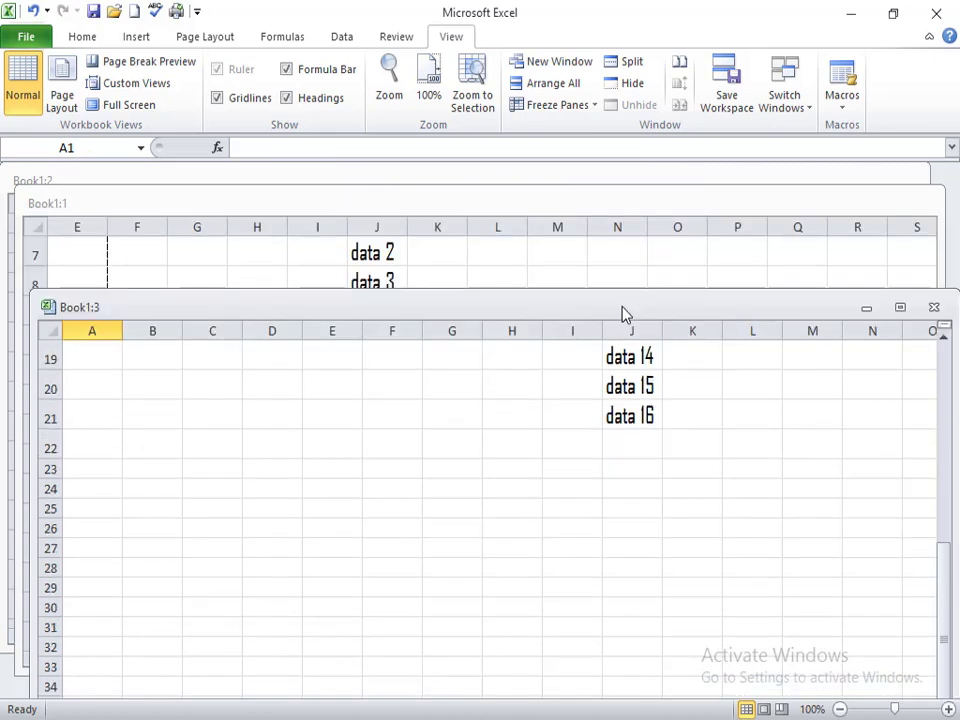
{"action": "left_click", "coordinate": [588, 274]}
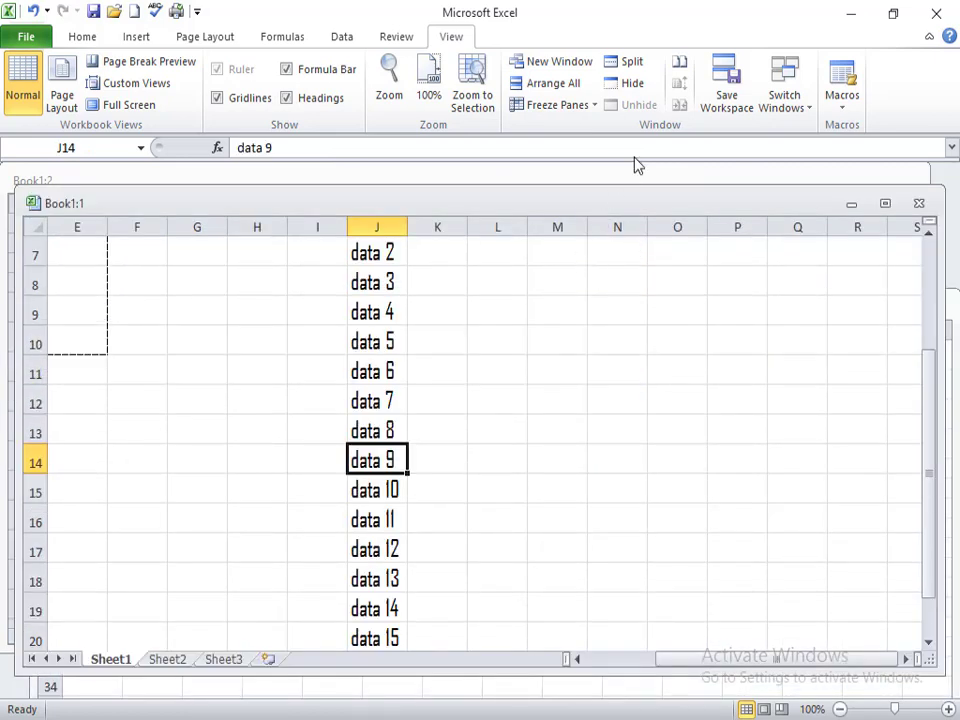
{"action": "left_click", "coordinate": [644, 181]}
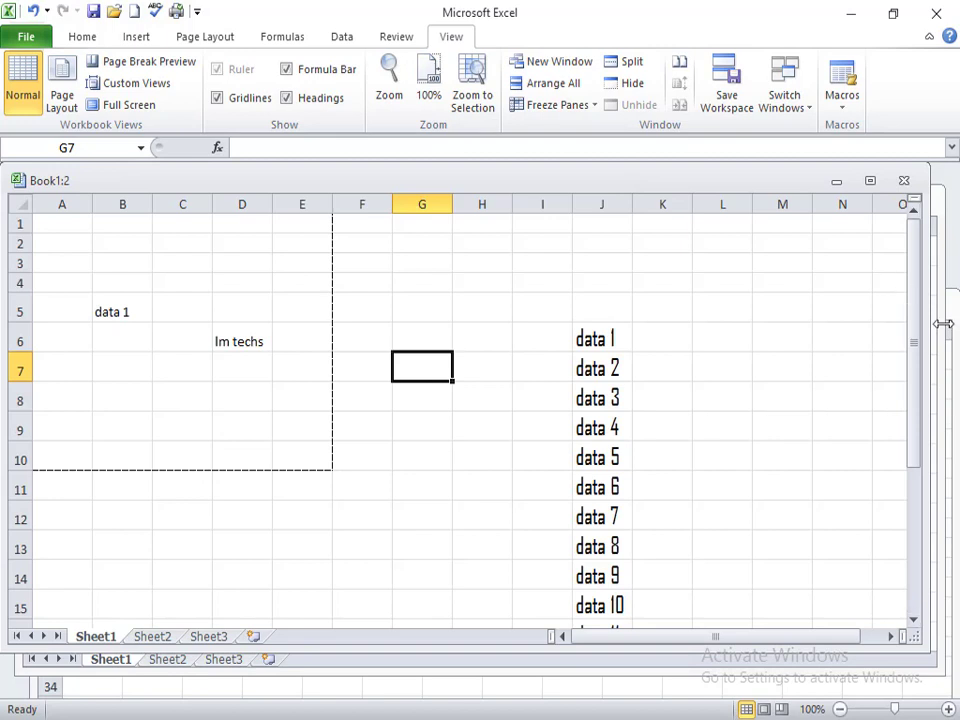
Open and dismiss the window arrangement options, and maximize the Book1:2 window.
{"action": "left_click", "coordinate": [556, 85]}
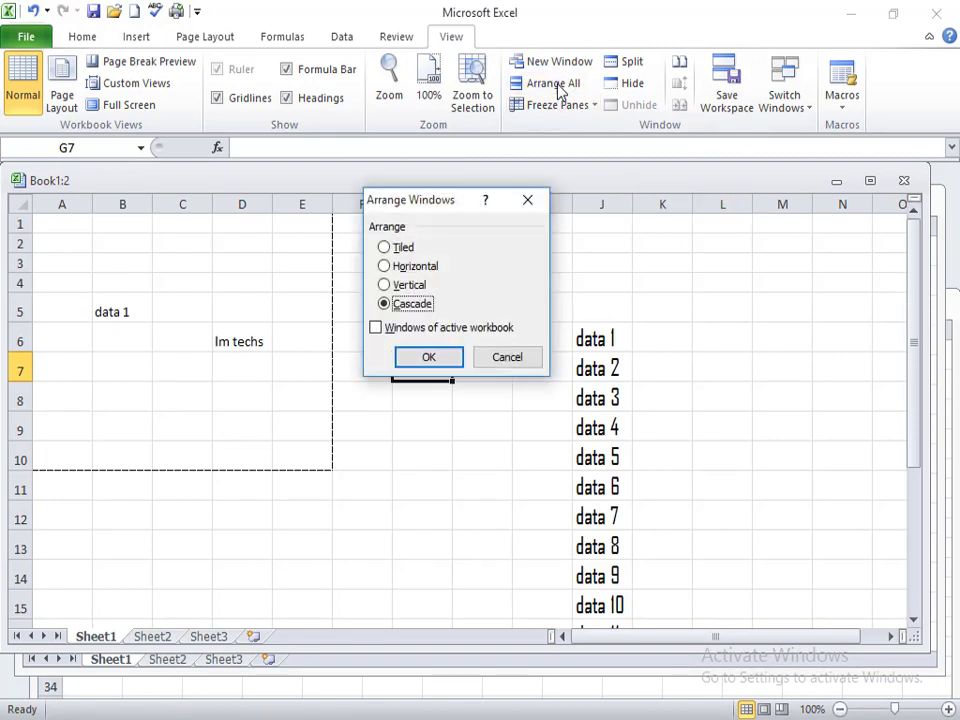
{"action": "left_click", "coordinate": [528, 203]}
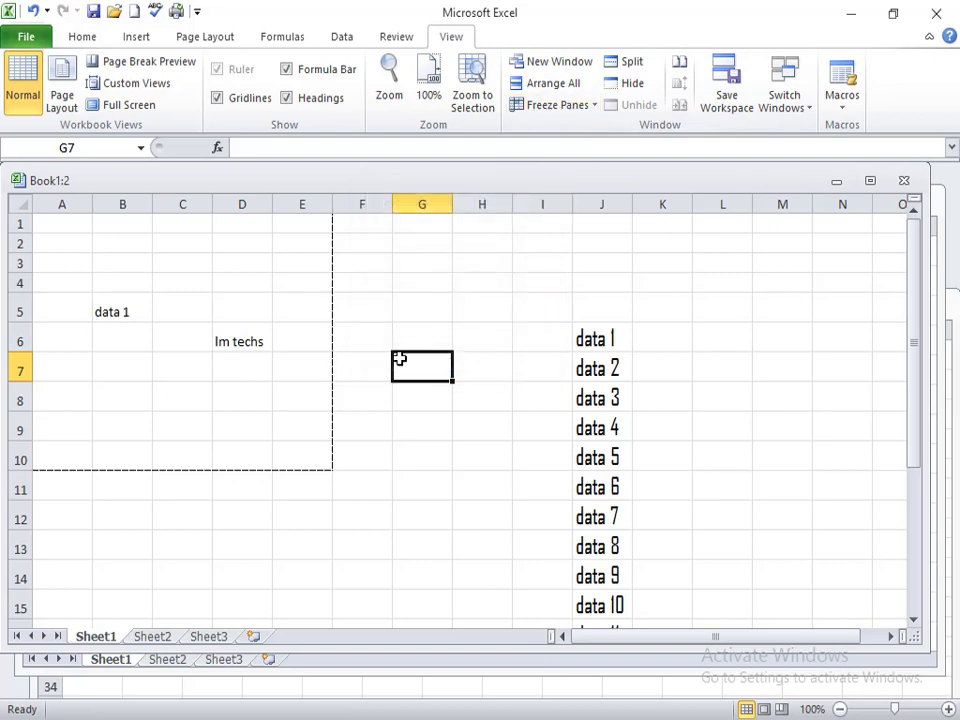
{"action": "left_click", "coordinate": [871, 183]}
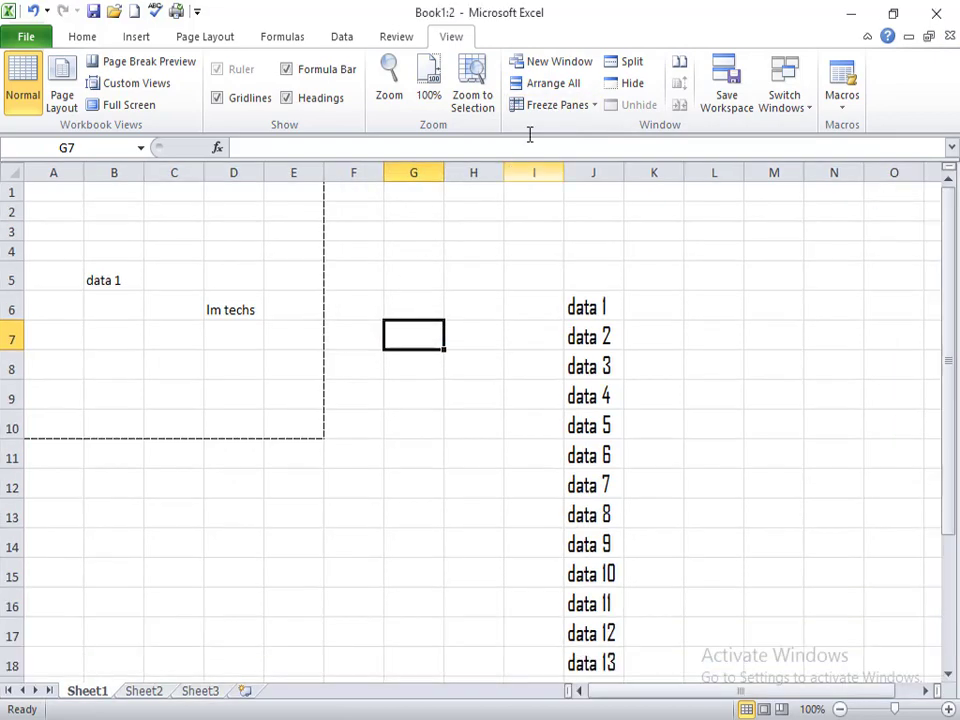
On Sheet2, enter "name 1" in A1 and "sub 1" in B1.
{"action": "left_click", "coordinate": [160, 698]}
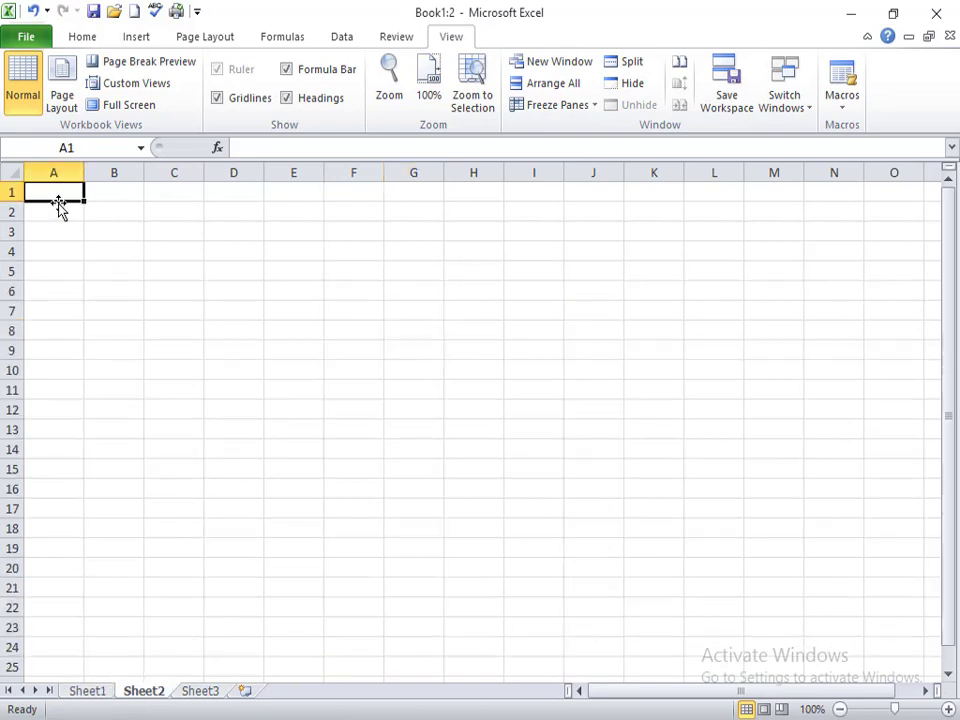
{"action": "type", "text": "n"}
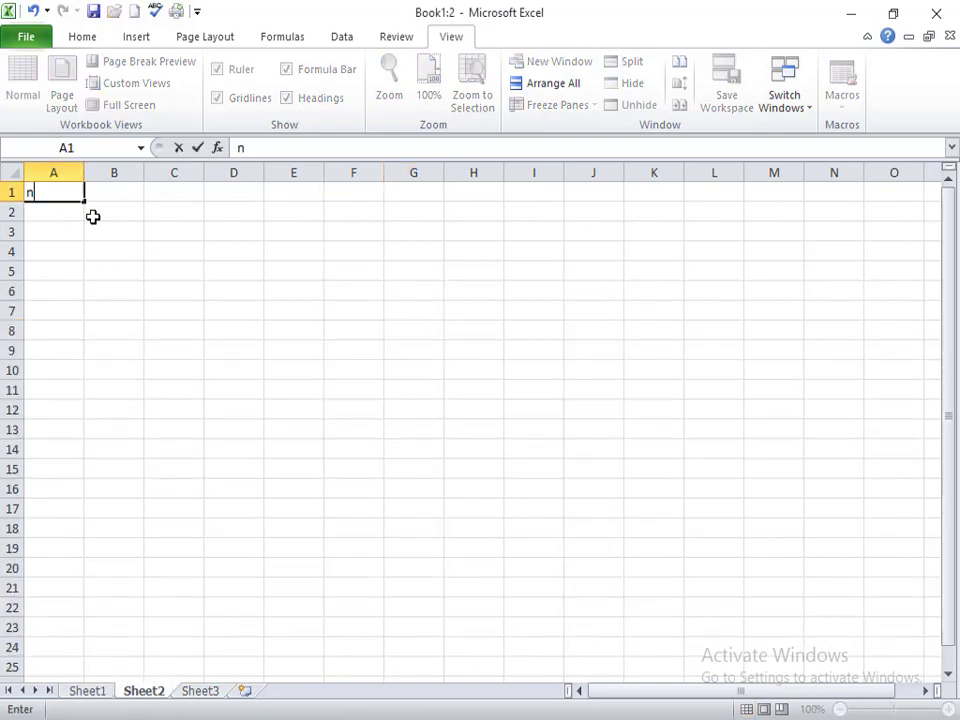
{"action": "type", "text": "ame"}
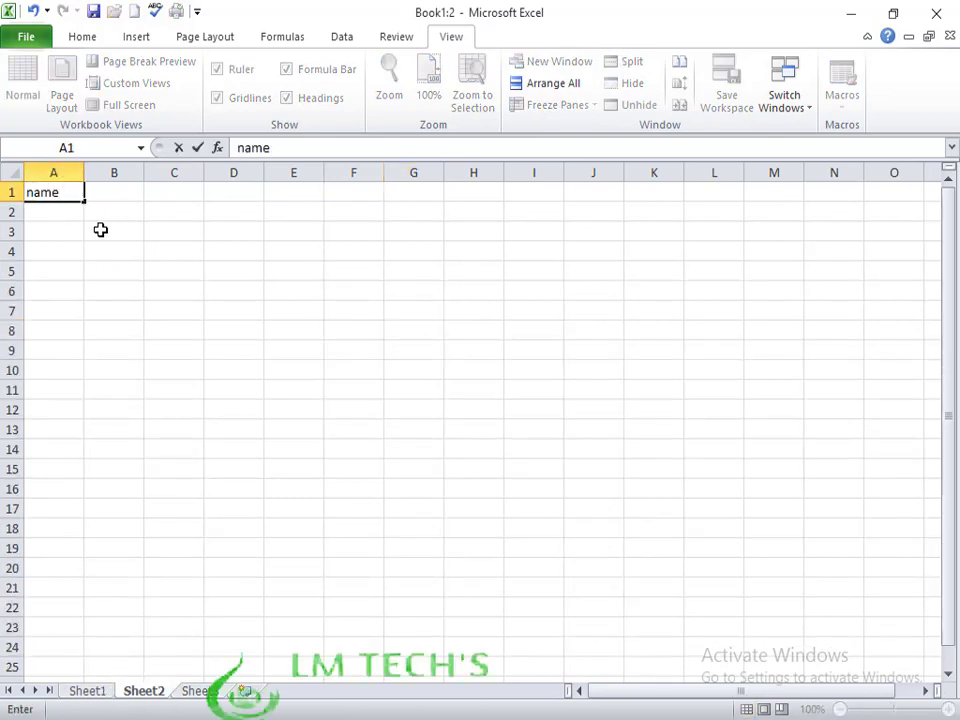
{"action": "type", "text": " 1"}
{"action": "key", "text": "Tab"}
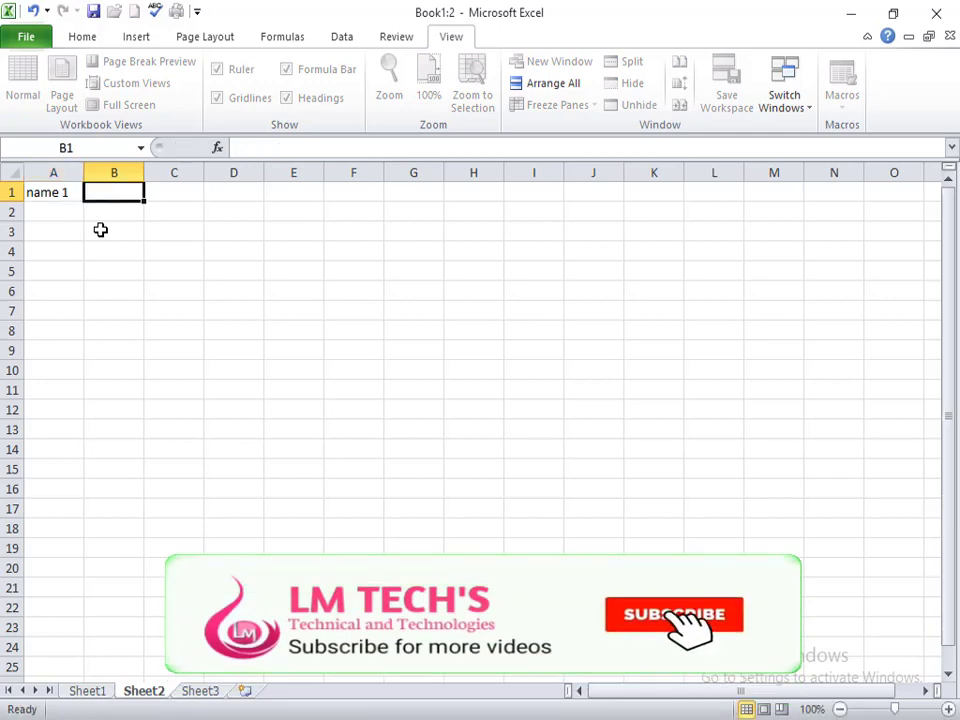
{"action": "type", "text": "sub 1"}
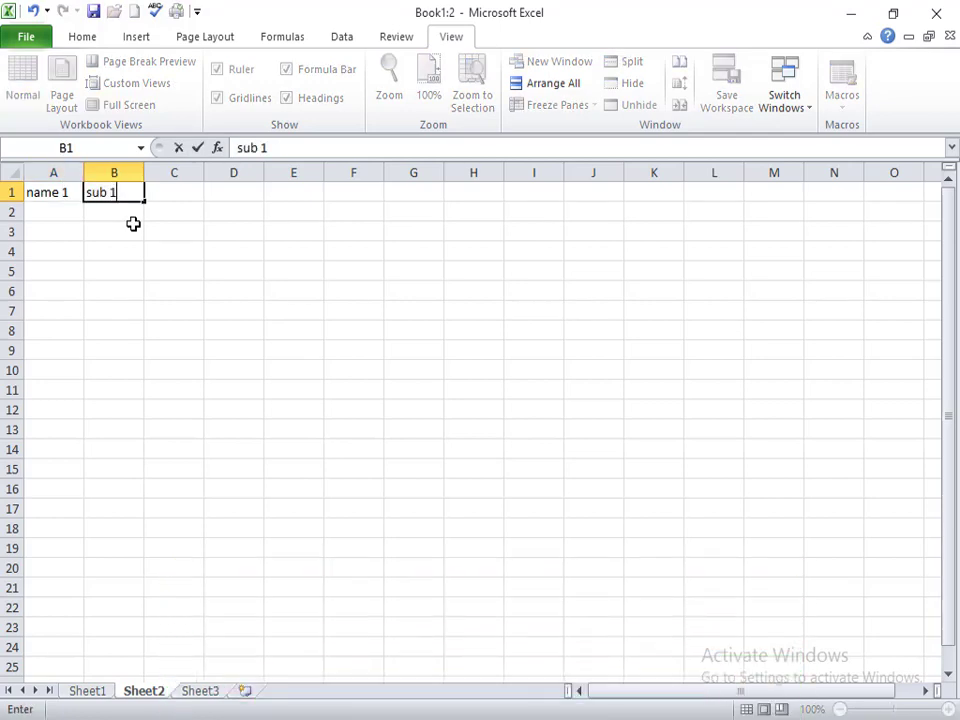
{"action": "key", "text": "Tab"}
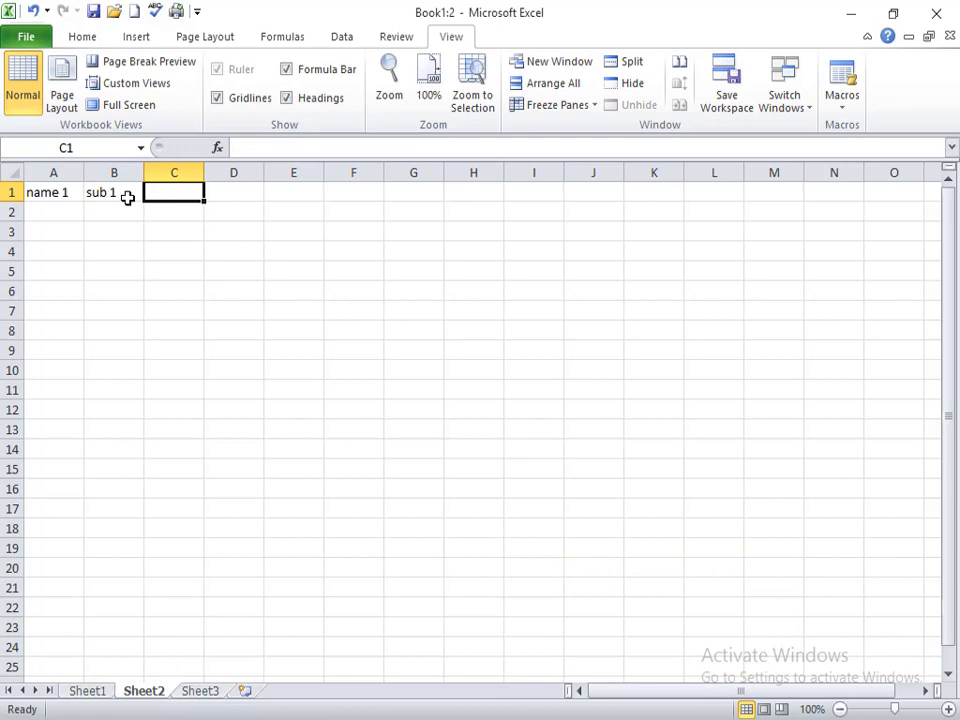
Extend the series from B1 across row 1 to O1, up to "sub 14".
{"action": "left_click", "coordinate": [128, 196]}
{"action": "left_click_drag", "start_coordinate": [143, 201], "coordinate": [912, 230]}
{"action": "left_click", "coordinate": [355, 231]}
Change the heading in A1 to "name" and select cell A2.
{"action": "left_click", "coordinate": [63, 196]}
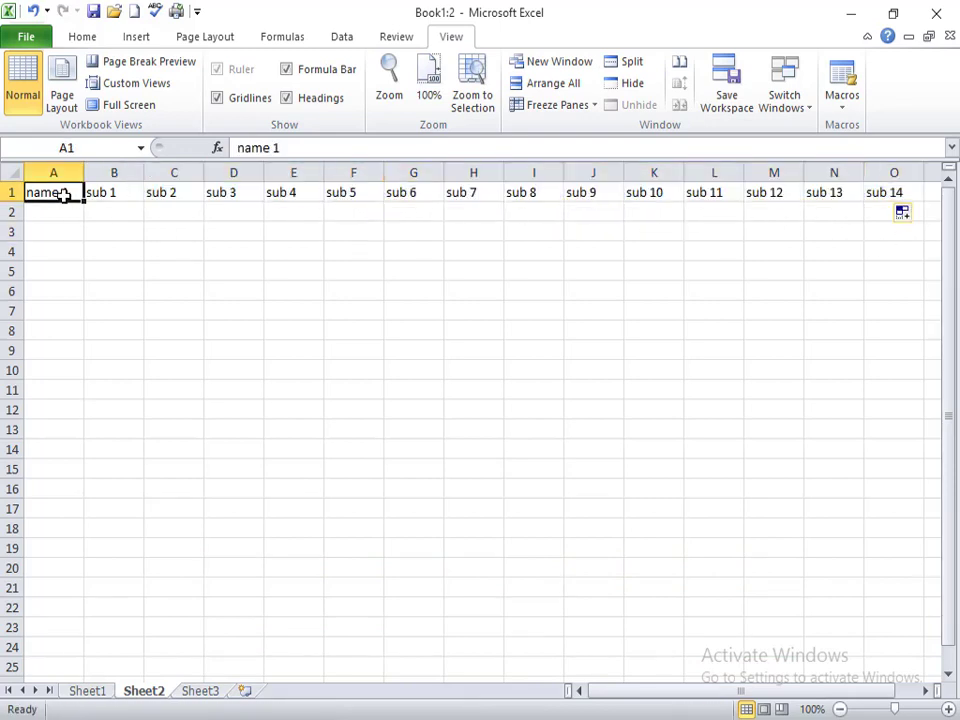
{"action": "type", "text": "na"}
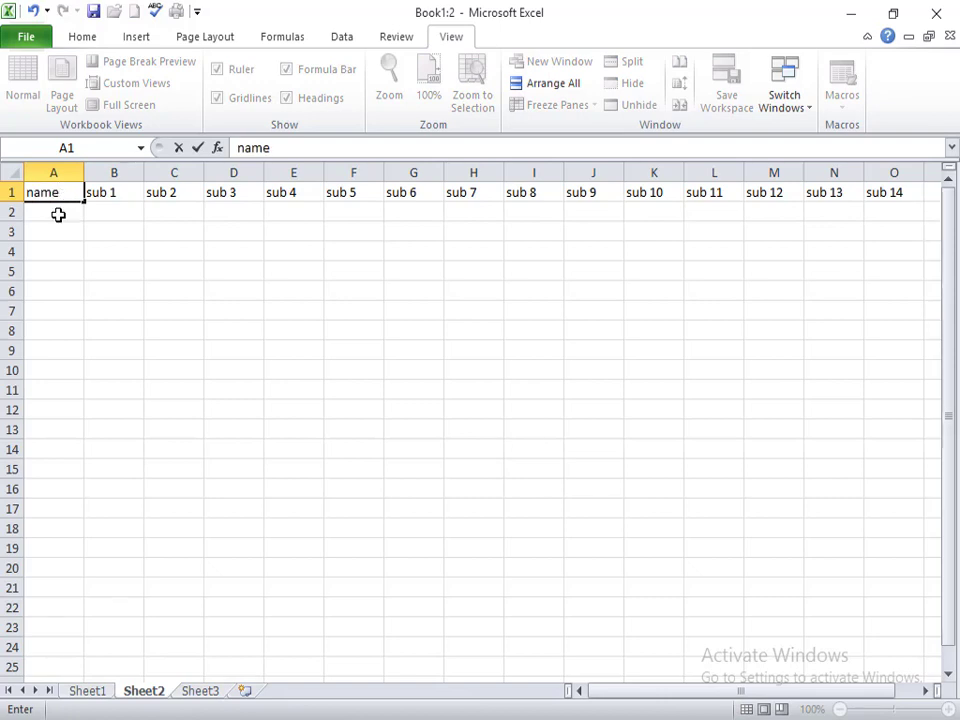
{"action": "left_click", "coordinate": [58, 214]}
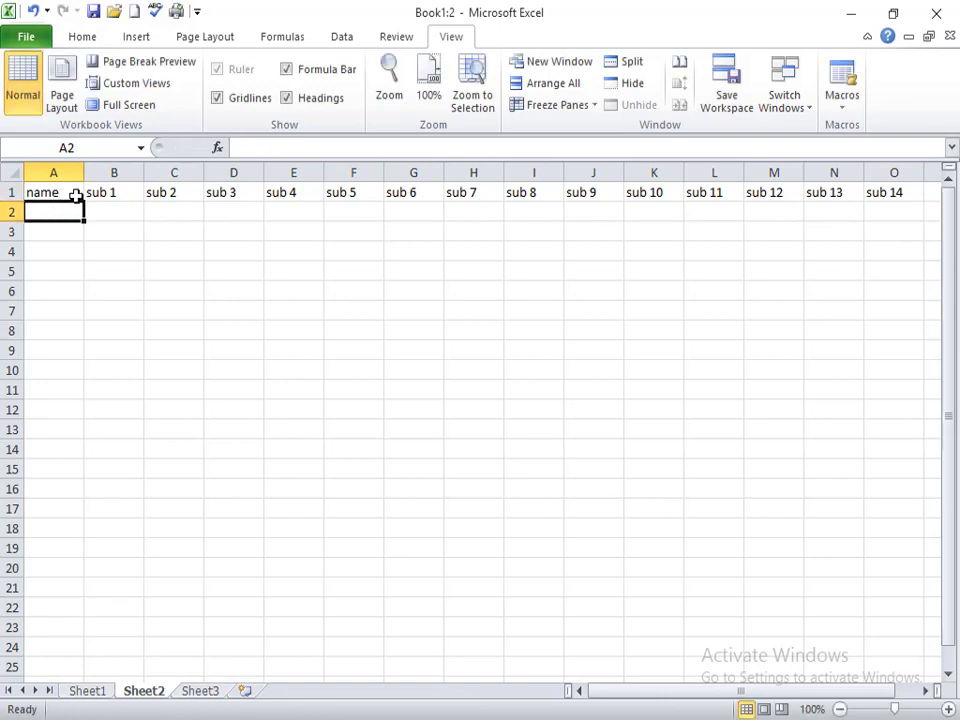
Fill cells A2 to A5 under the name heading with four first names, one per row.
{"action": "type", "text": "abi"}
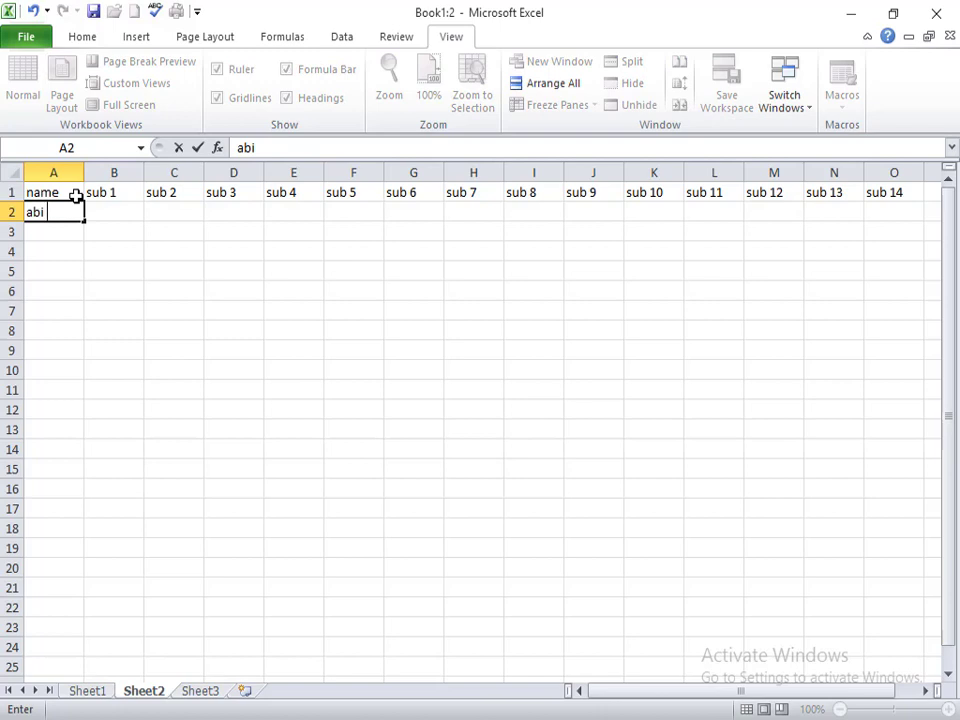
{"action": "key", "text": "Return"}
{"action": "type", "text": "kavi"}
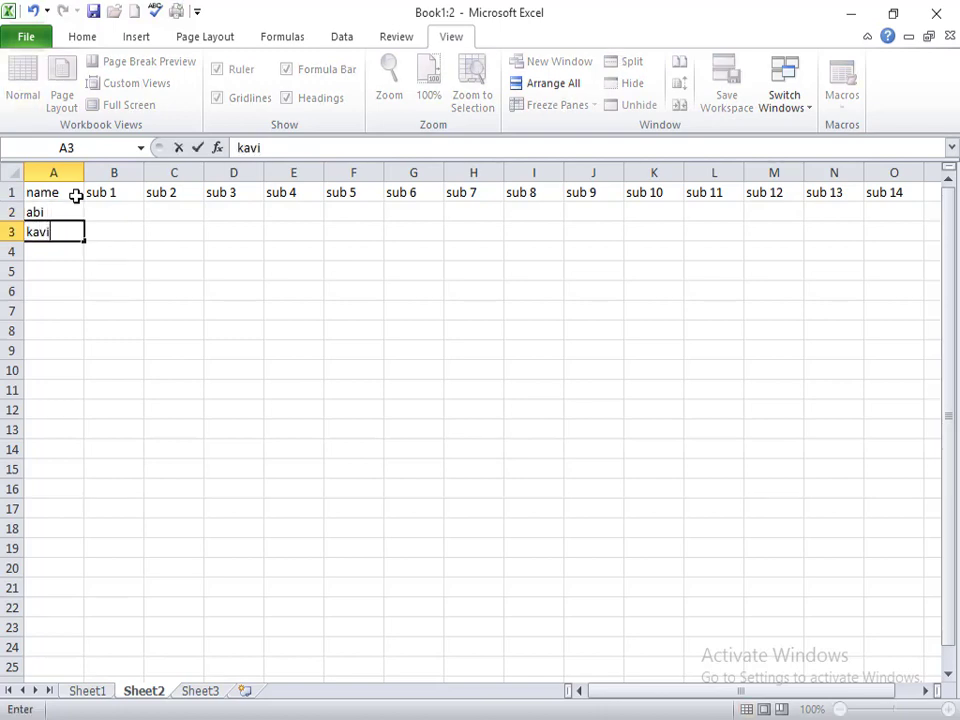
{"action": "key", "text": "Return"}
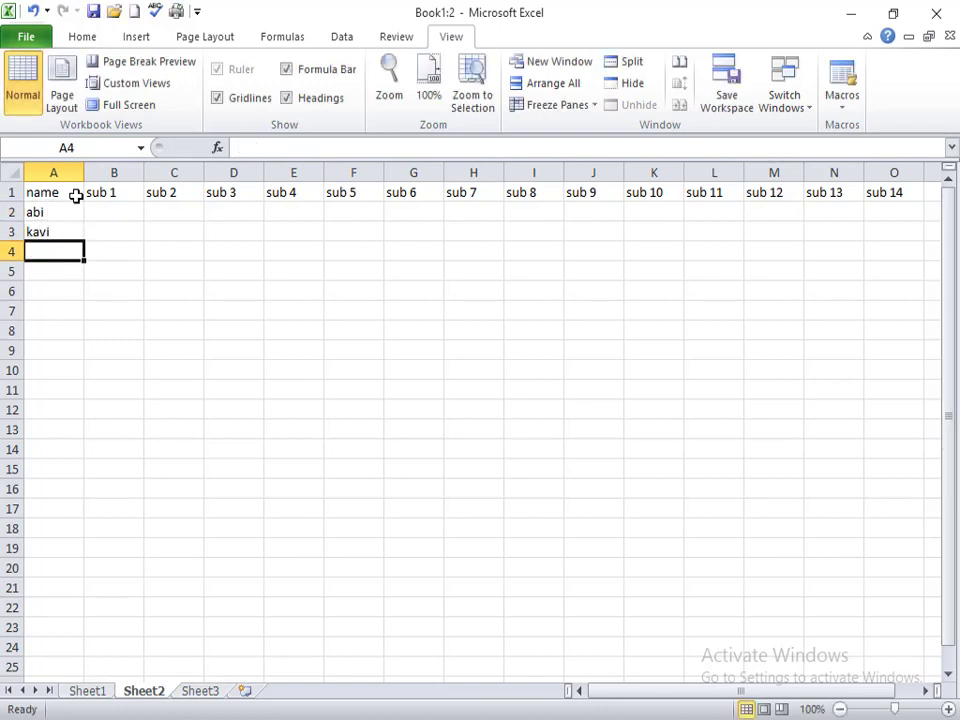
{"action": "type", "text": "saran"}
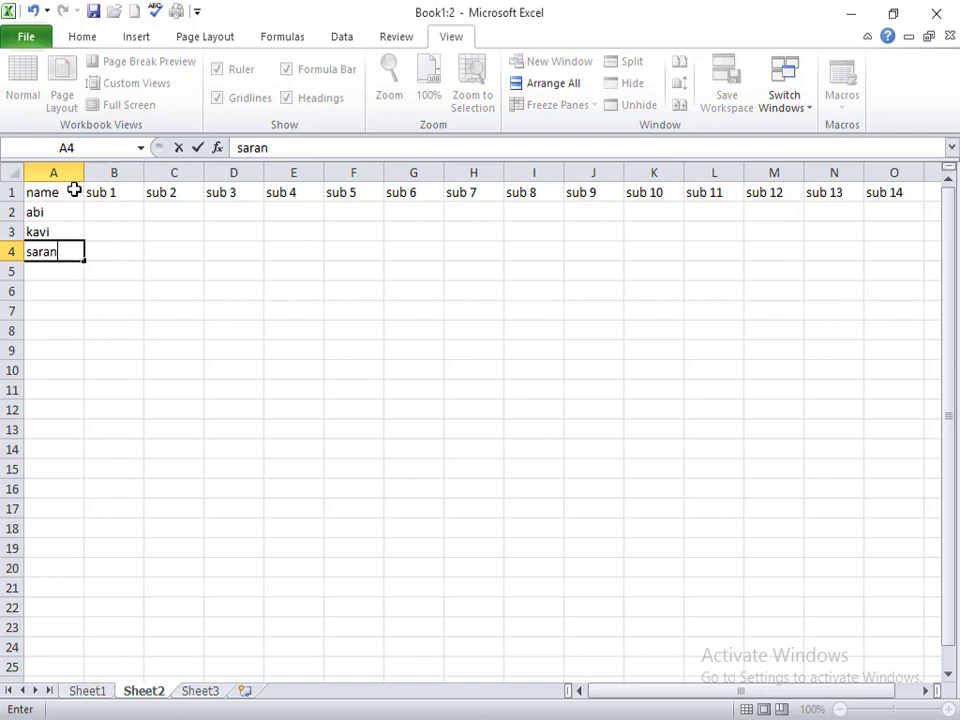
{"action": "key", "text": "Return"}
{"action": "type", "text": "dhnush"}
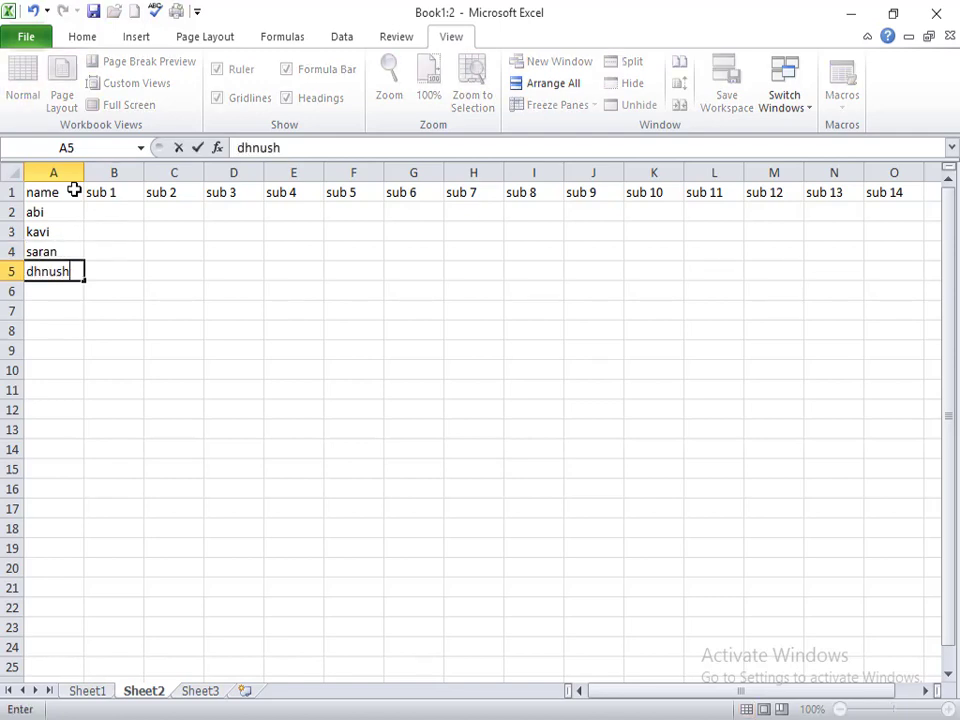
{"action": "key", "text": "Return"}
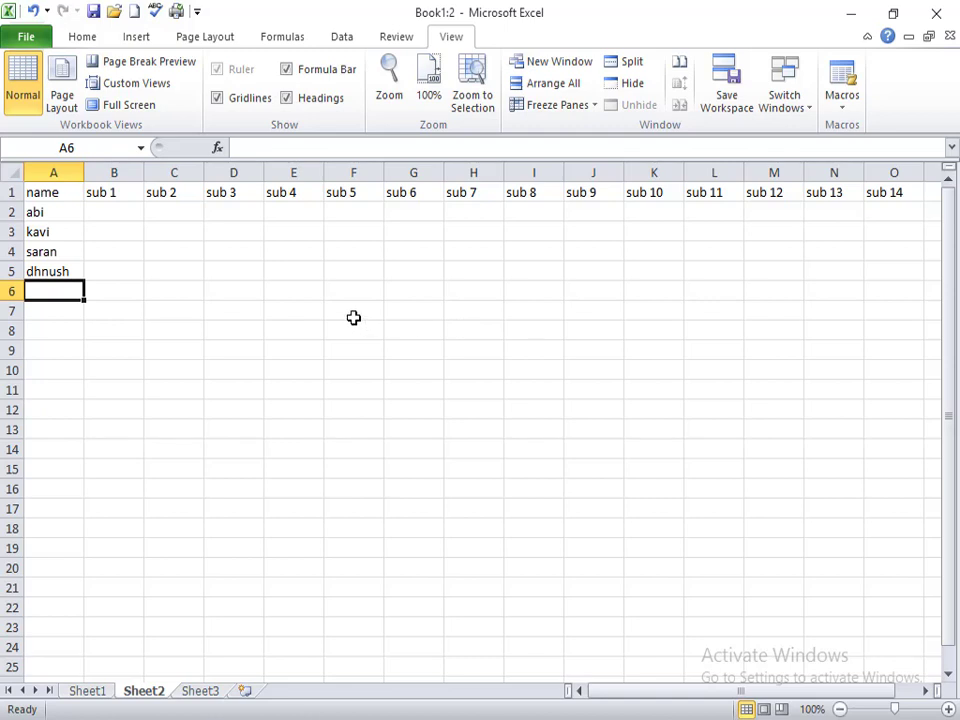
Select the header row 1 on Sheet2 and freeze the top row.
{"action": "left_click", "coordinate": [12, 192]}
{"action": "scroll", "coordinate": [578, 384], "scroll_direction": "down", "scroll_amount": 1}
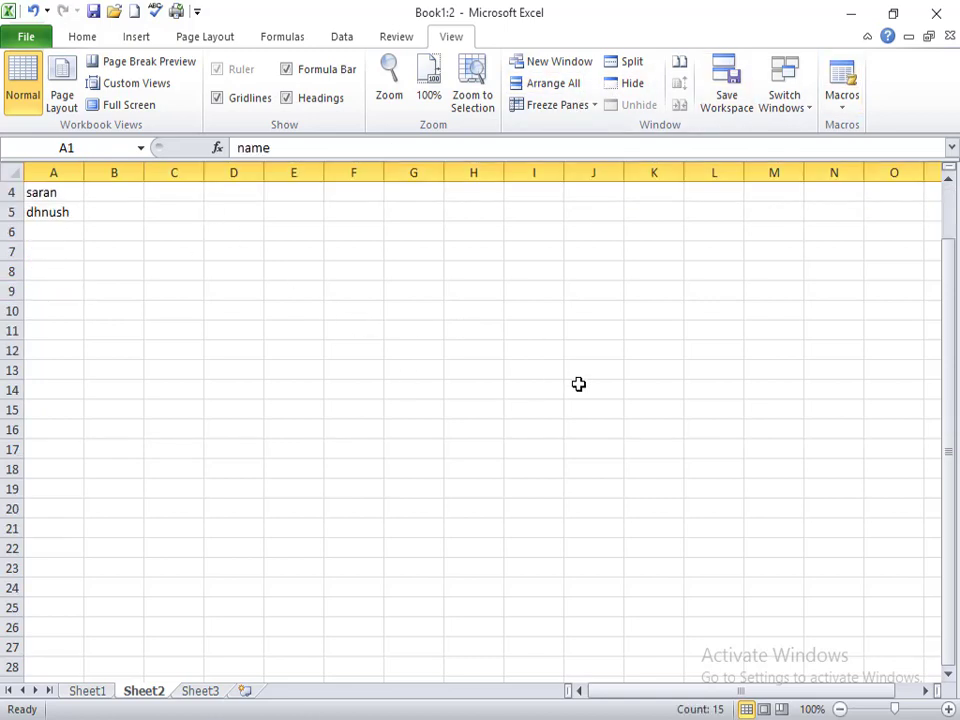
{"action": "scroll", "coordinate": [578, 384], "scroll_direction": "down", "scroll_amount": 16}
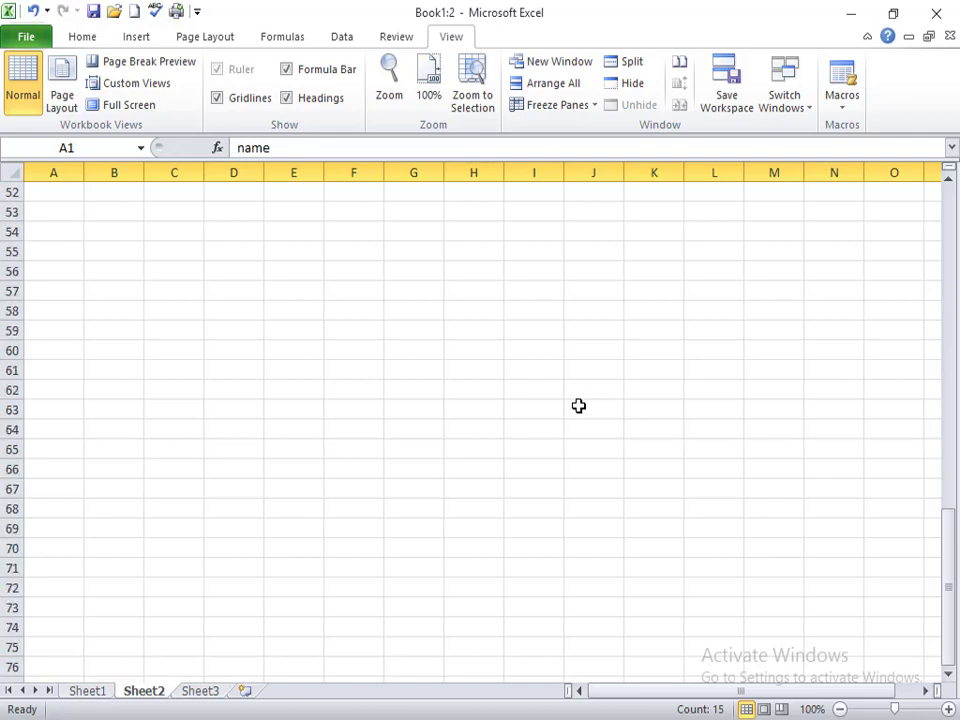
{"action": "scroll", "coordinate": [152, 297], "scroll_direction": "up", "scroll_amount": 17}
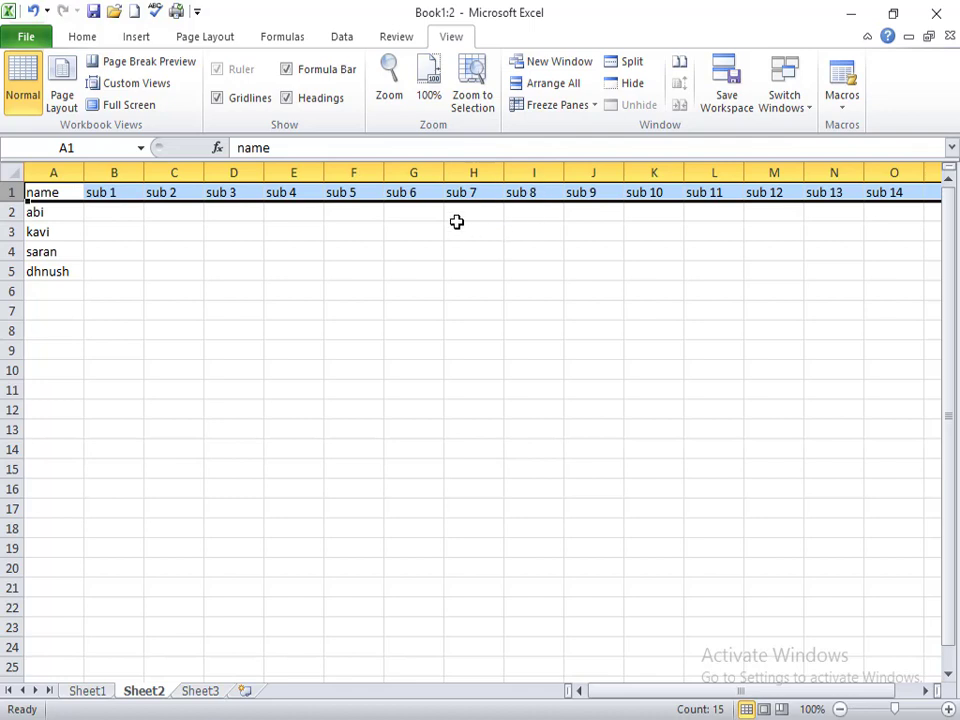
{"action": "left_click", "coordinate": [560, 105]}
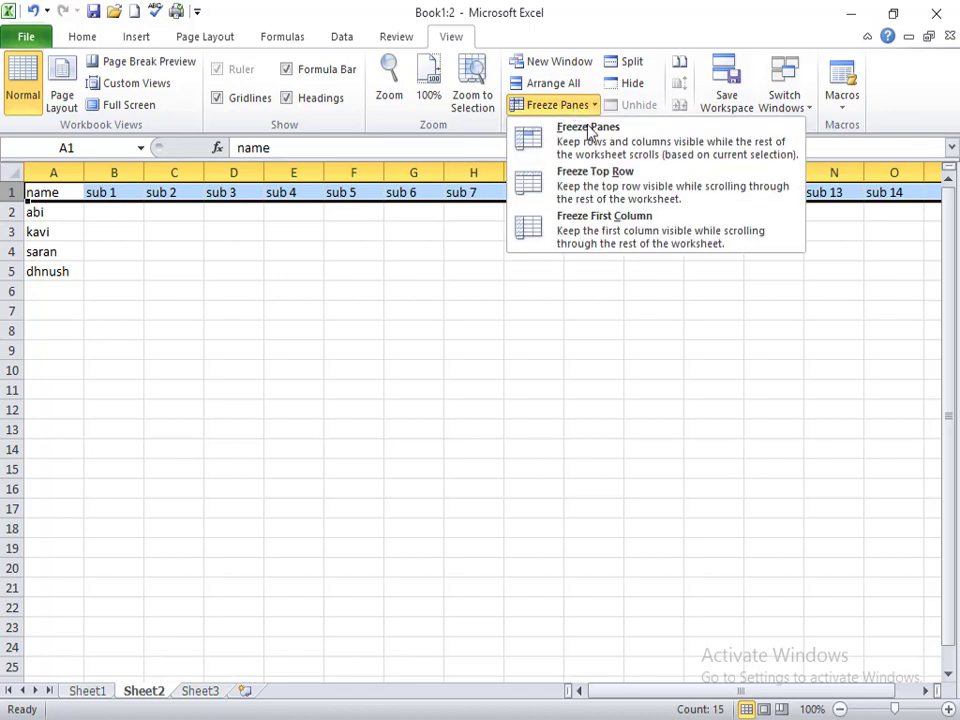
{"action": "left_click", "coordinate": [641, 193]}
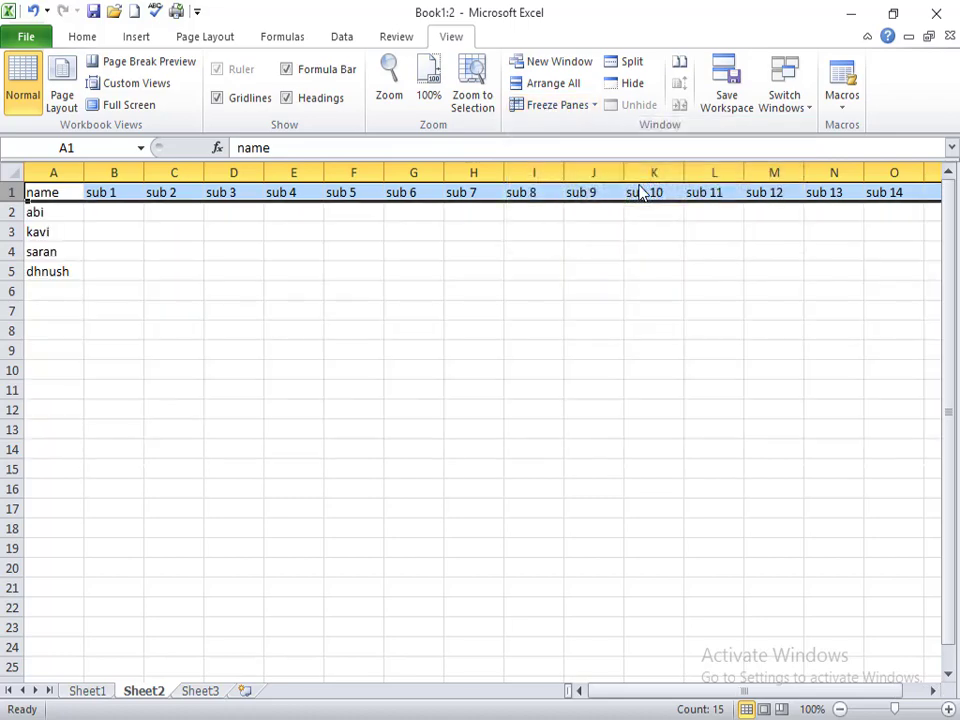
Scroll far down the sheet and back up to examine how the frozen header row behaves.
{"action": "scroll", "coordinate": [568, 298], "scroll_direction": "down", "scroll_amount": 20}
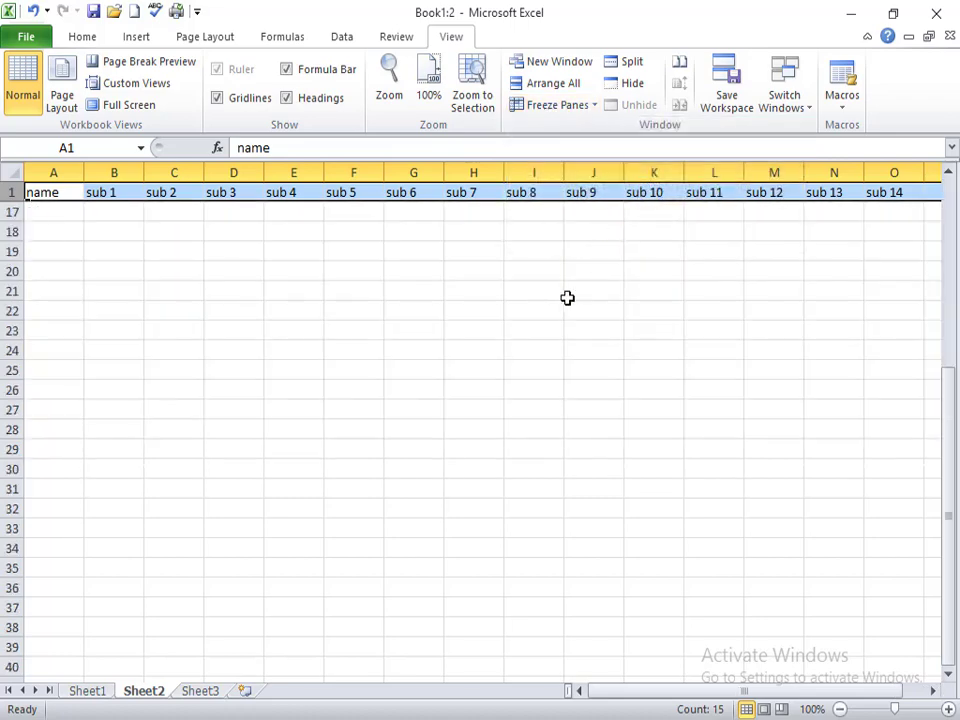
{"action": "scroll", "coordinate": [548, 286], "scroll_direction": "down", "scroll_amount": 20}
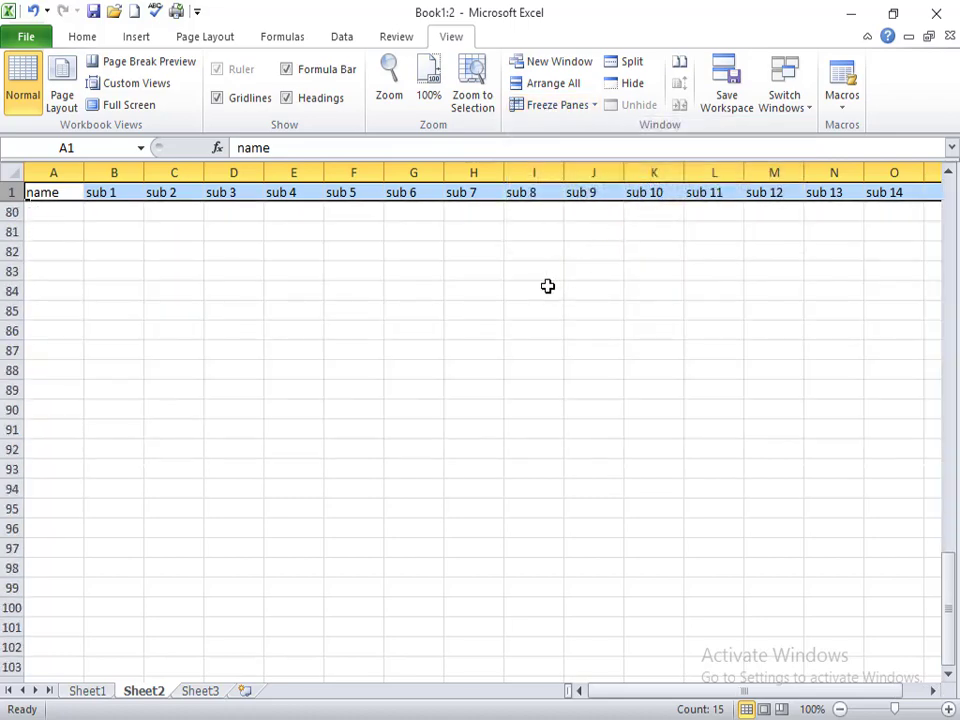
{"action": "scroll", "coordinate": [548, 286], "scroll_direction": "down", "scroll_amount": 20}
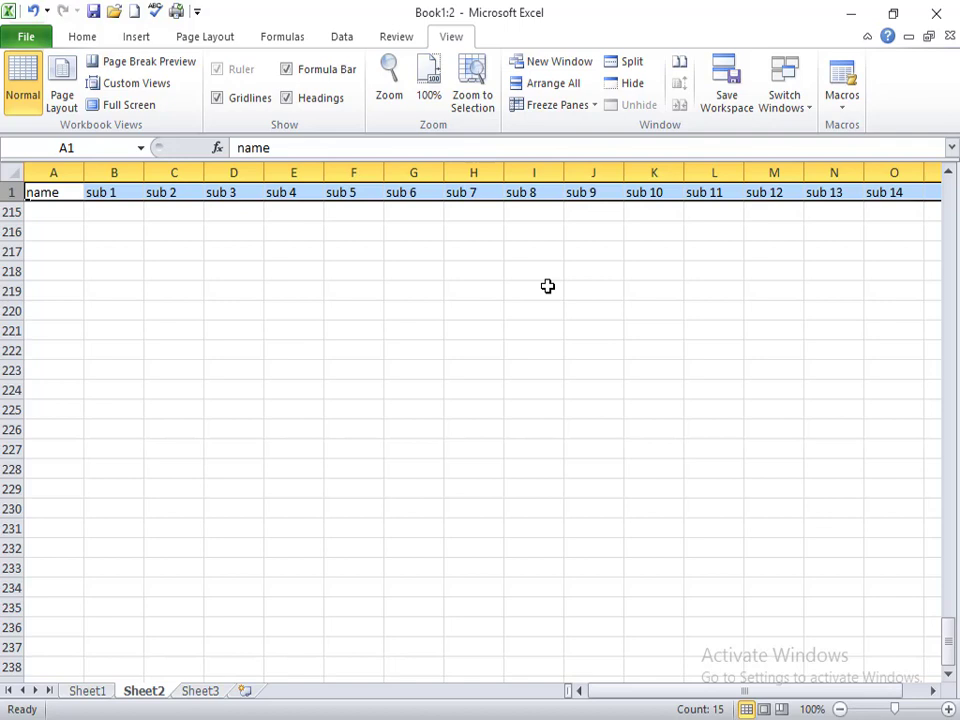
{"action": "scroll", "coordinate": [548, 286], "scroll_direction": "down", "scroll_amount": 20}
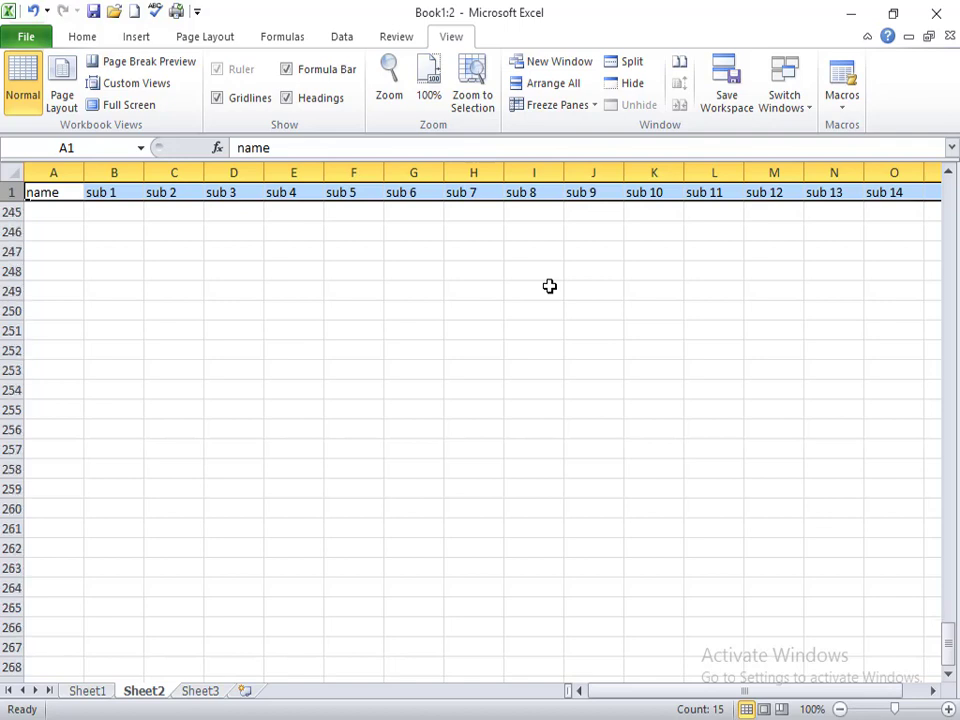
{"action": "scroll", "coordinate": [553, 286], "scroll_direction": "up", "scroll_amount": 20}
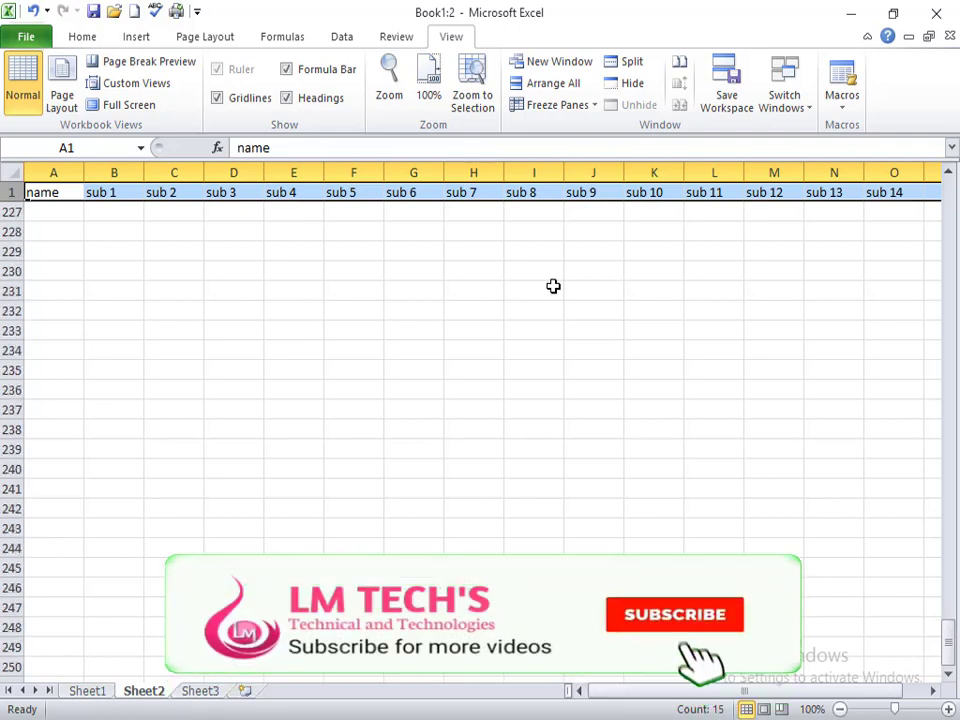
{"action": "scroll", "coordinate": [553, 286], "scroll_direction": "up", "scroll_amount": 20}
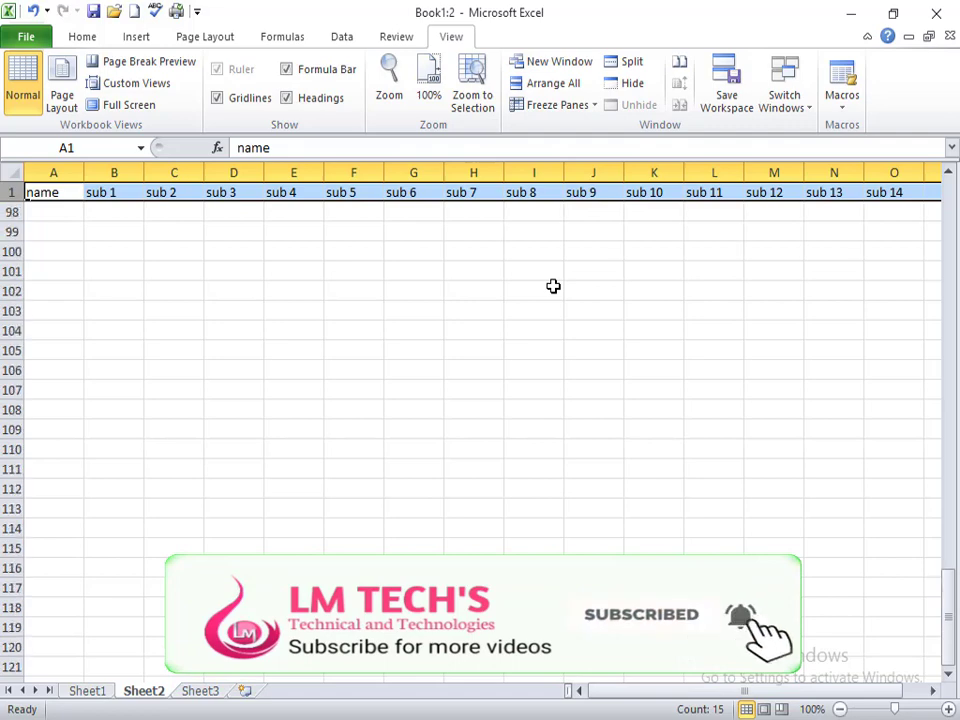
{"action": "scroll", "coordinate": [553, 286], "scroll_direction": "up", "scroll_amount": 8}
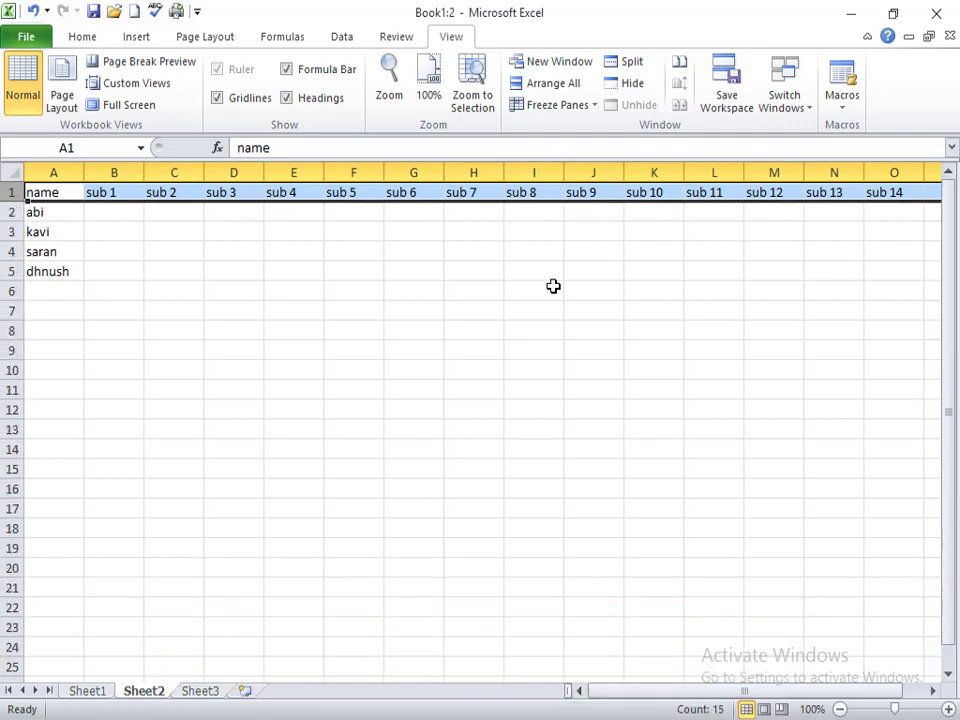
Move along row 3 out to column Y and back to column A to examine how the name column behaves.
{"action": "left_click", "coordinate": [291, 227]}
{"action": "key", "text": "Left"}
{"action": "key", "text": "Right"}
{"action": "key", "text": "Right"}
{"action": "key", "text": "Right"}
{"action": "key", "text": "Right"}
{"action": "key", "text": "Right"}
{"action": "key", "text": "Right"}
{"action": "key", "text": "Right"}
{"action": "key", "text": "Right"}
{"action": "key", "text": "Right"}
{"action": "key", "text": "Right"}
{"action": "key", "text": "Right"}
{"action": "key", "text": "Right"}
{"action": "key", "text": "Right"}
{"action": "key", "text": "Right"}
{"action": "key", "text": "Right"}
{"action": "key", "text": "Right"}
{"action": "key", "text": "Right"}
{"action": "key", "text": "Right"}
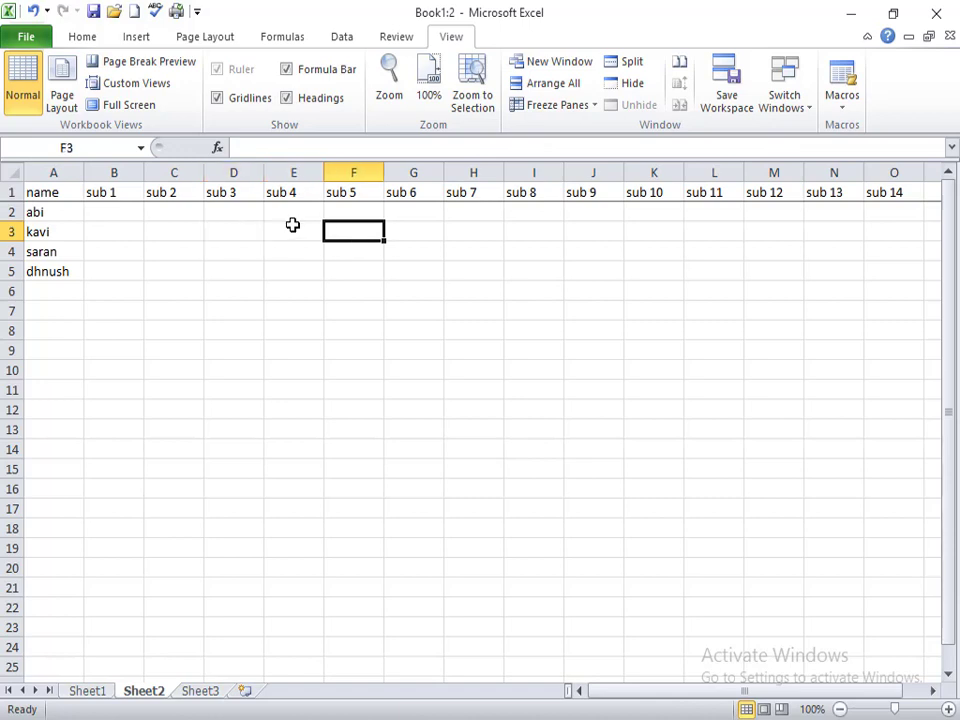
{"action": "key", "text": "Right"}
{"action": "key", "text": "Right"}
{"action": "key", "text": "Right"}
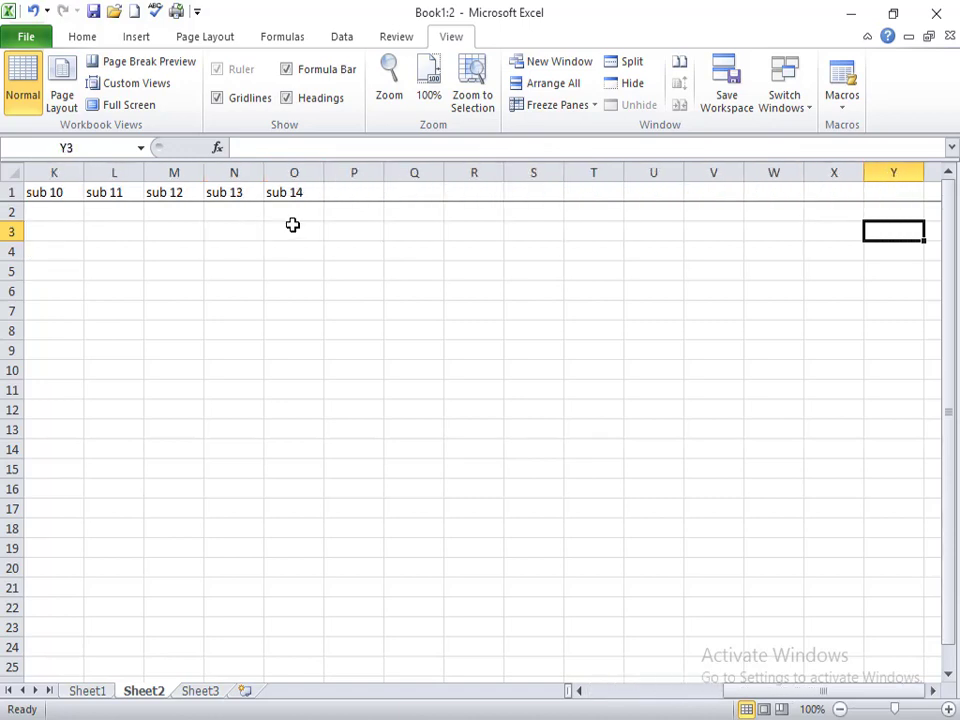
{"action": "key", "text": "Left"}
{"action": "key", "text": "Left"}
{"action": "key", "text": "Left"}
{"action": "key", "text": "Left"}
{"action": "key", "text": "Left"}
{"action": "key", "text": "Left"}
{"action": "key", "text": "Left"}
{"action": "key", "text": "Left"}
{"action": "key", "text": "Left"}
{"action": "key", "text": "Left"}
{"action": "key", "text": "Left"}
{"action": "key", "text": "Left"}
{"action": "key", "text": "Left"}
{"action": "key", "text": "Left"}
{"action": "key", "text": "Left"}
{"action": "key", "text": "Left"}
{"action": "key", "text": "Left"}
{"action": "key", "text": "Left"}
{"action": "key", "text": "Left"}
{"action": "key", "text": "Left"}
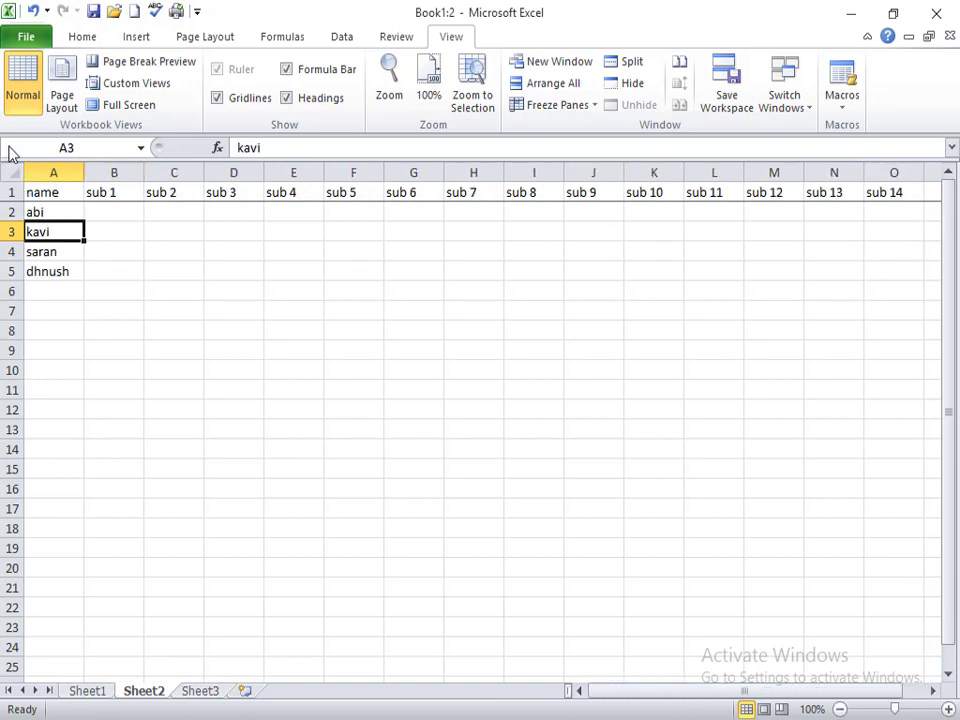
Select column A and freeze the first column.
{"action": "left_click", "coordinate": [60, 172]}
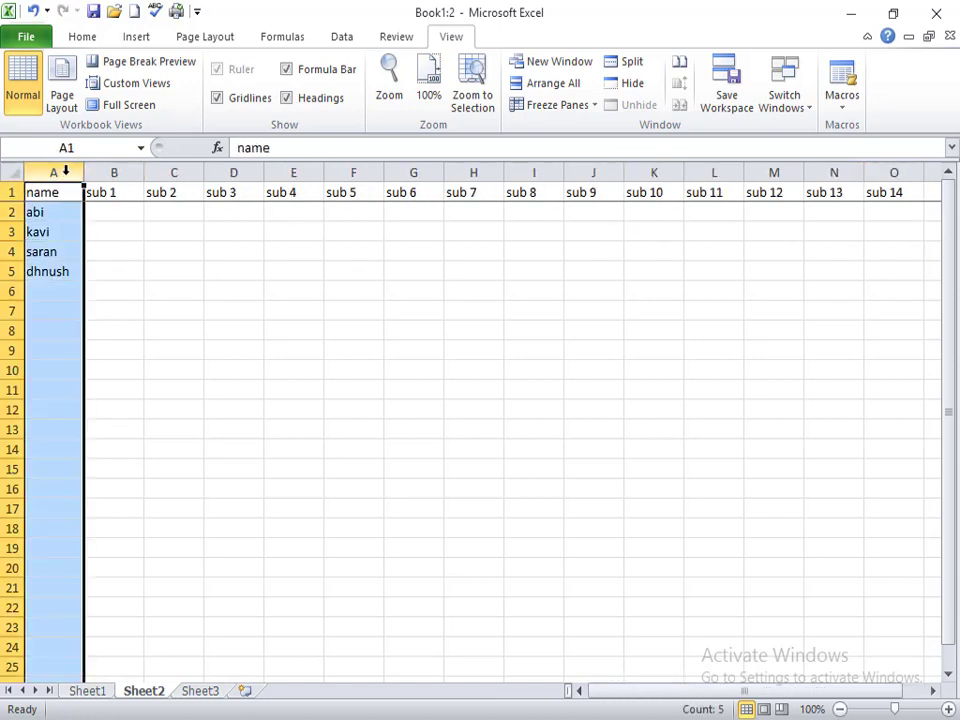
{"action": "left_click", "coordinate": [569, 104]}
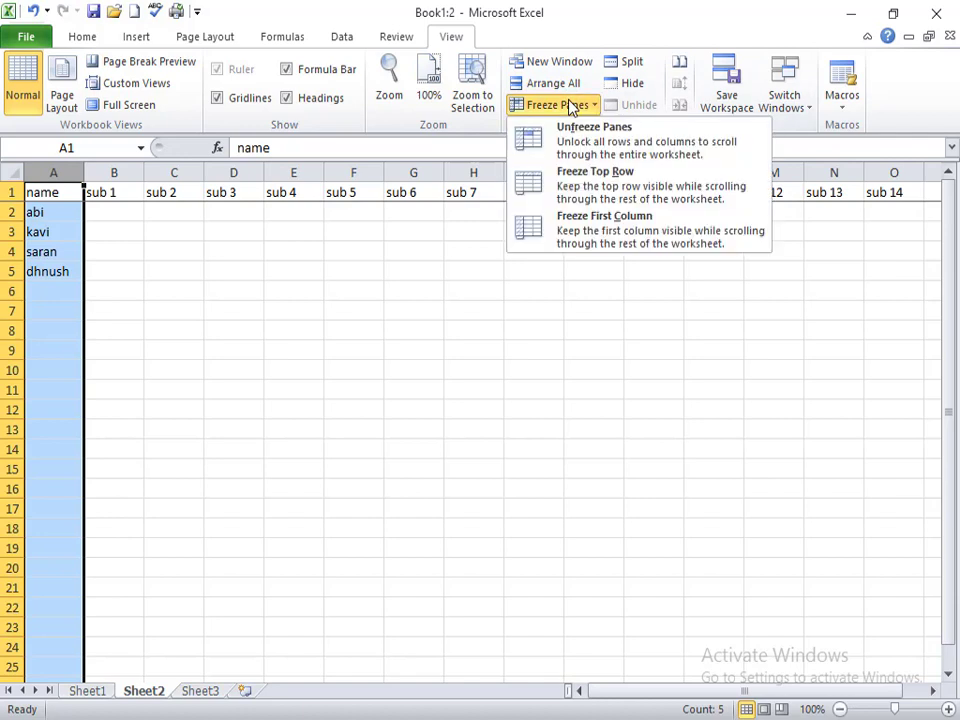
{"action": "left_click", "coordinate": [630, 222]}
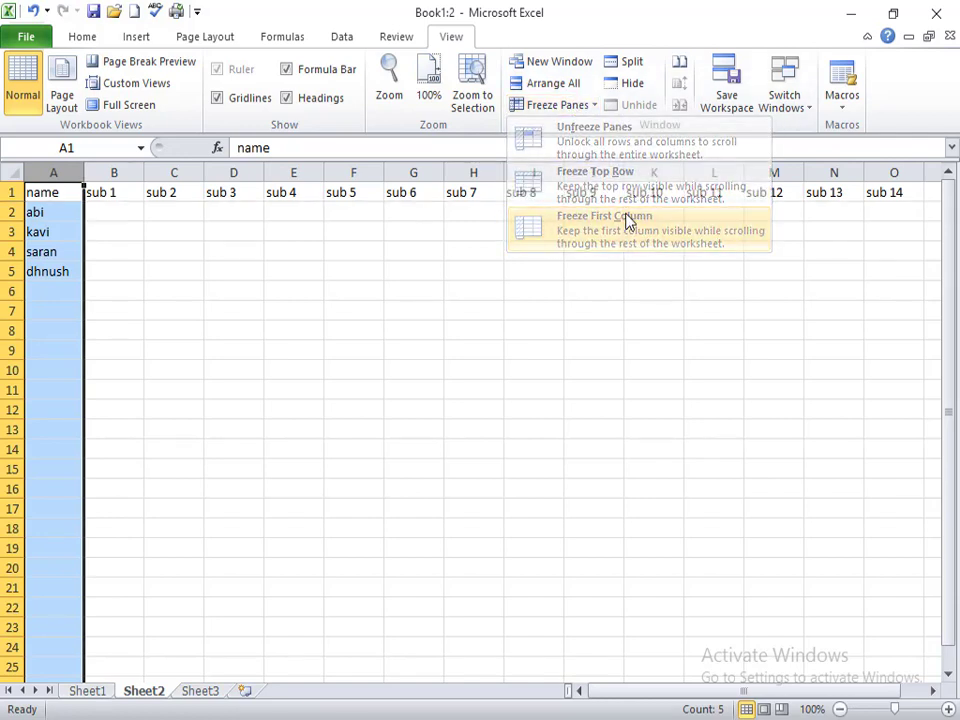
Move along row 7 out to column AD and back to column A to examine the frozen name column.
{"action": "left_click", "coordinate": [212, 313]}
{"action": "key", "text": "Right"}
{"action": "key", "text": "Right"}
{"action": "key", "text": "Right"}
{"action": "key", "text": "Right"}
{"action": "key", "text": "Right"}
{"action": "key", "text": "Right"}
{"action": "key", "text": "Right"}
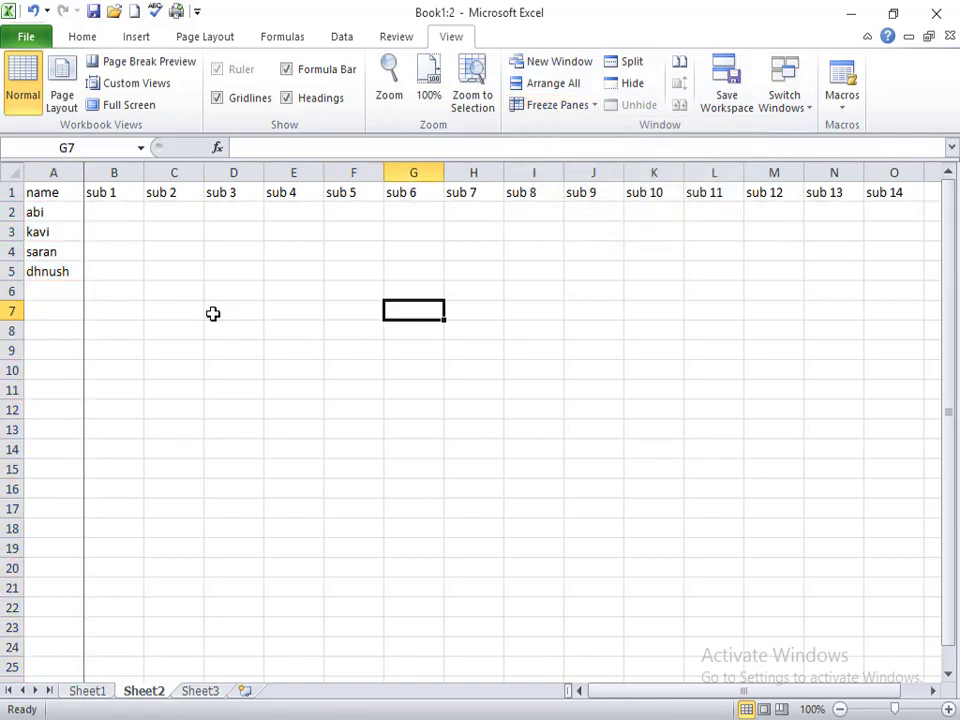
{"action": "key", "text": "Right"}
{"action": "key", "text": "Right"}
{"action": "key", "text": "Right"}
{"action": "key", "text": "Right"}
{"action": "key", "text": "Right"}
{"action": "key", "text": "Right"}
{"action": "key", "text": "Right"}
{"action": "key", "text": "Right"}
{"action": "key", "text": "Right"}
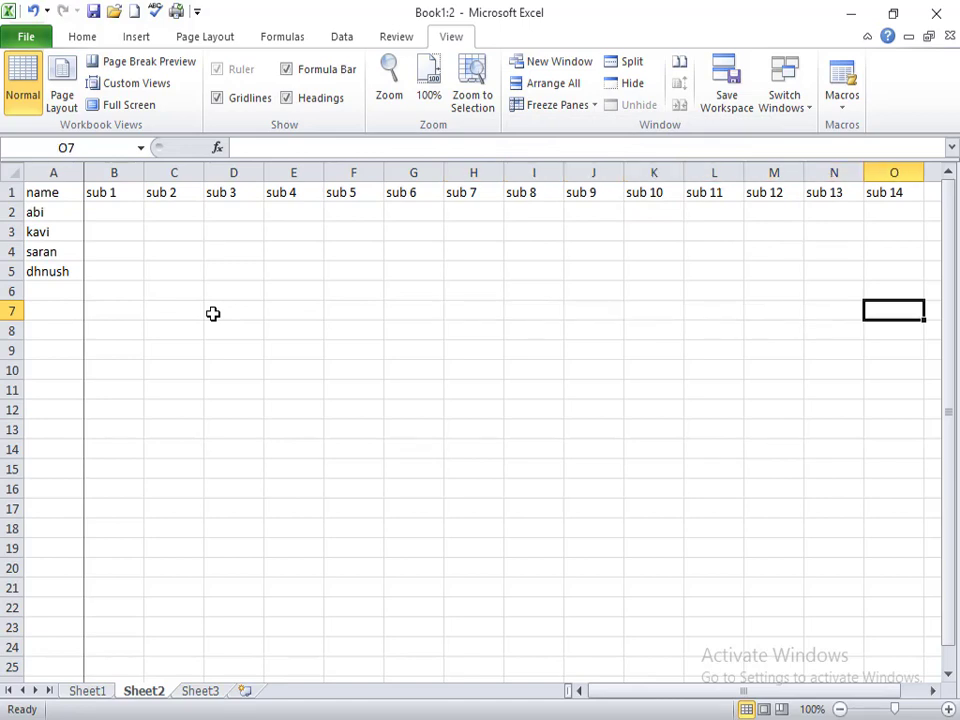
{"action": "key", "text": "Right"}
{"action": "key", "text": "Right"}
{"action": "key", "text": "Right"}
{"action": "key", "text": "Right"}
{"action": "key", "text": "Right"}
{"action": "key", "text": "Right"}
{"action": "key", "text": "Right"}
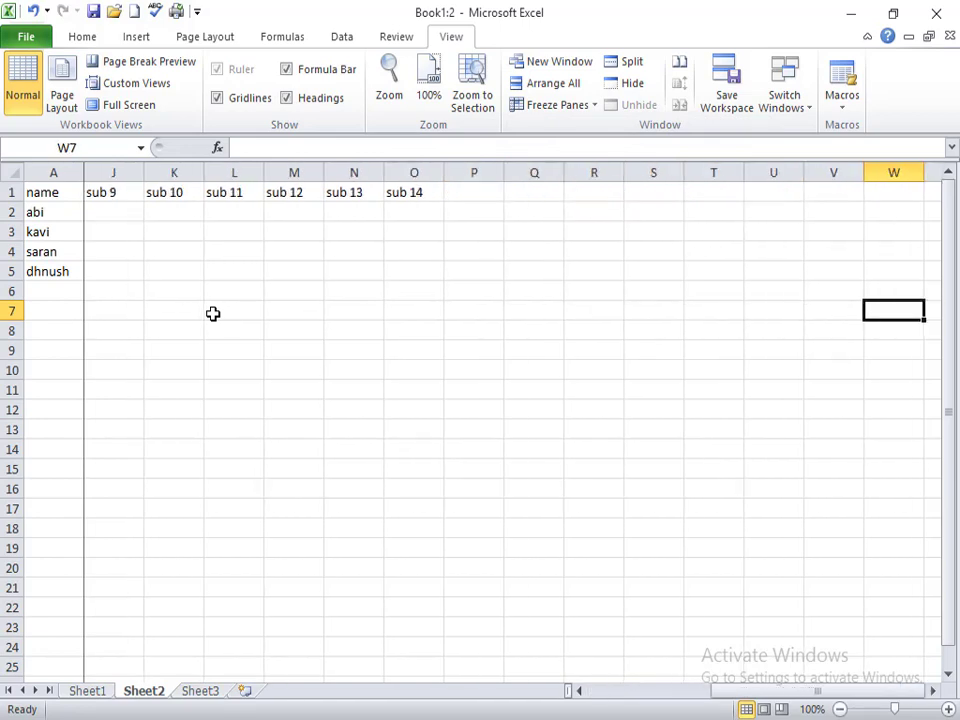
{"action": "key", "text": "Right"}
{"action": "key", "text": "Right"}
{"action": "key", "text": "Right"}
{"action": "key", "text": "Right"}
{"action": "key", "text": "Right"}
{"action": "key", "text": "Right"}
{"action": "key", "text": "Right"}
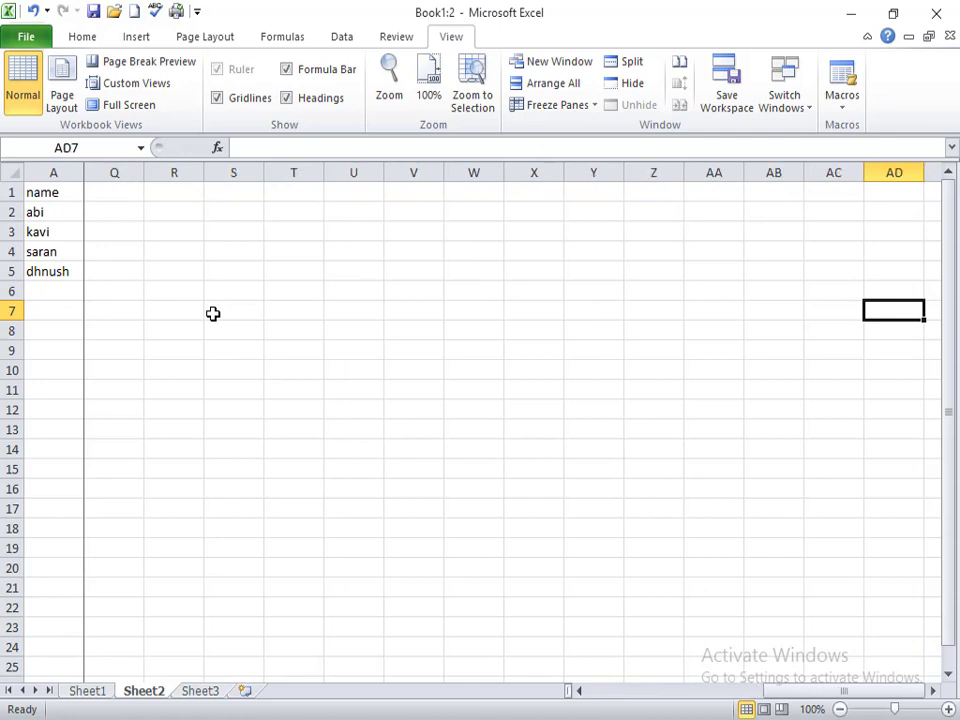
{"action": "key", "text": "Left"}
{"action": "key", "text": "Left"}
{"action": "key", "text": "Left"}
{"action": "key", "text": "Left"}
{"action": "key", "text": "Left"}
{"action": "key", "text": "Left"}
{"action": "key", "text": "Left"}
{"action": "key", "text": "Left"}
{"action": "key", "text": "Left"}
{"action": "key", "text": "Left"}
{"action": "key", "text": "Left"}
{"action": "key", "text": "Left"}
{"action": "key", "text": "Left"}
{"action": "key", "text": "Left"}
{"action": "key", "text": "Left"}
{"action": "key", "text": "Left"}
{"action": "key", "text": "Left"}
{"action": "key", "text": "Left"}
{"action": "key", "text": "Left"}
{"action": "key", "text": "Left"}
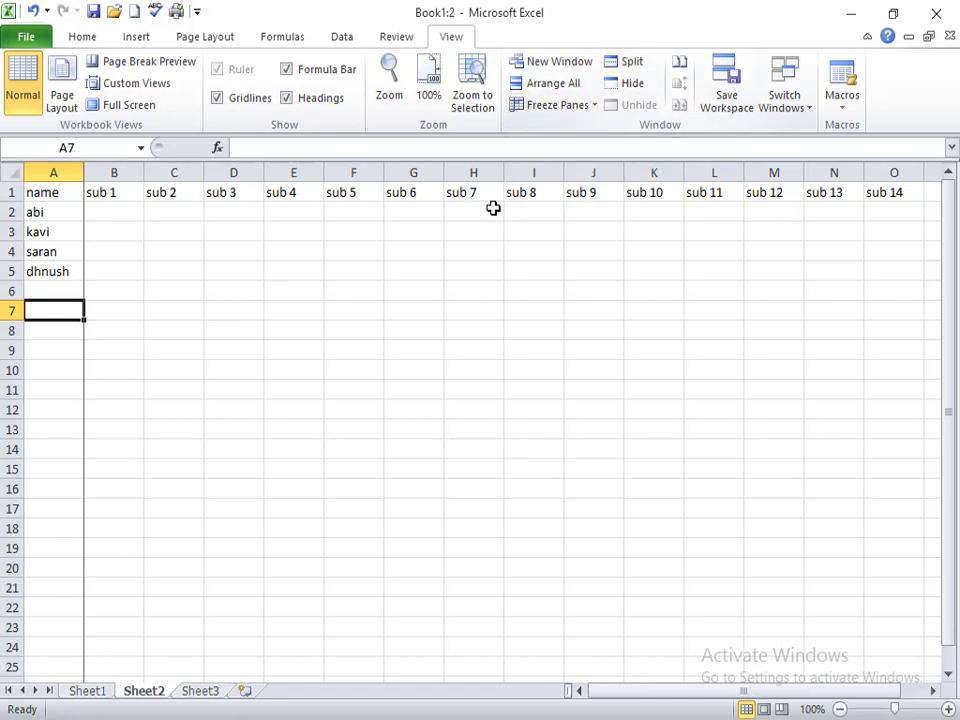
Split the Sheet2 window and move the vertical divider to the far edge of column F.
{"action": "left_click", "coordinate": [376, 328]}
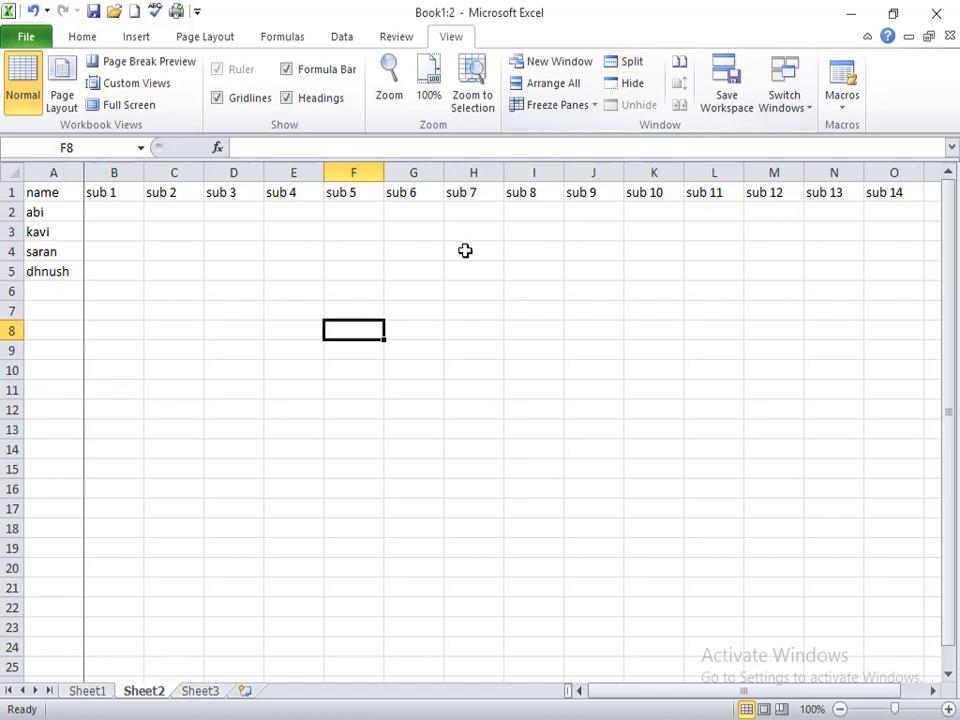
{"action": "left_click", "coordinate": [455, 401]}
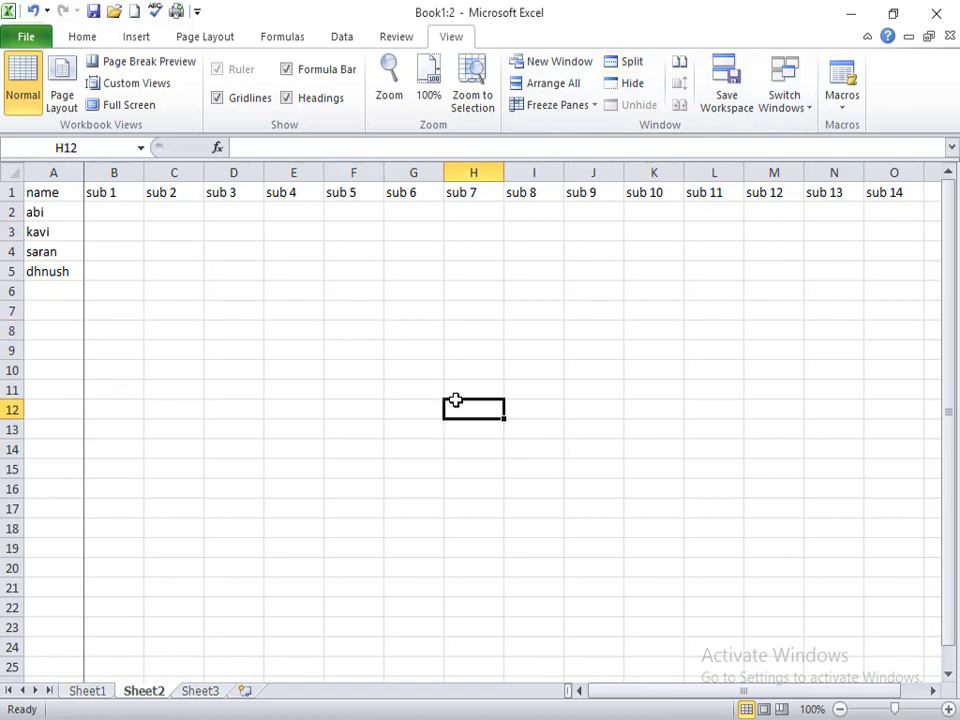
{"action": "left_click", "coordinate": [615, 70]}
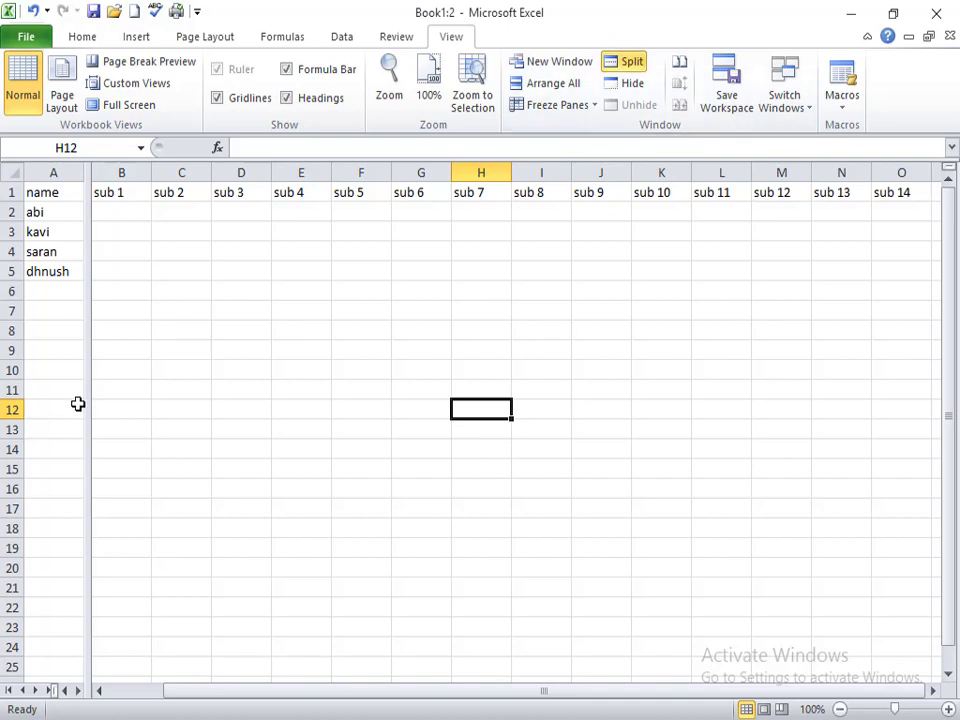
{"action": "left_click_drag", "start_coordinate": [86, 341], "coordinate": [410, 427]}
Scroll the sheet and move from cell D9 to N40 to examine how the two split panes behave.
{"action": "scroll", "coordinate": [411, 426], "scroll_direction": "down", "scroll_amount": 12}
{"action": "scroll", "coordinate": [334, 362], "scroll_direction": "up", "scroll_amount": 12}
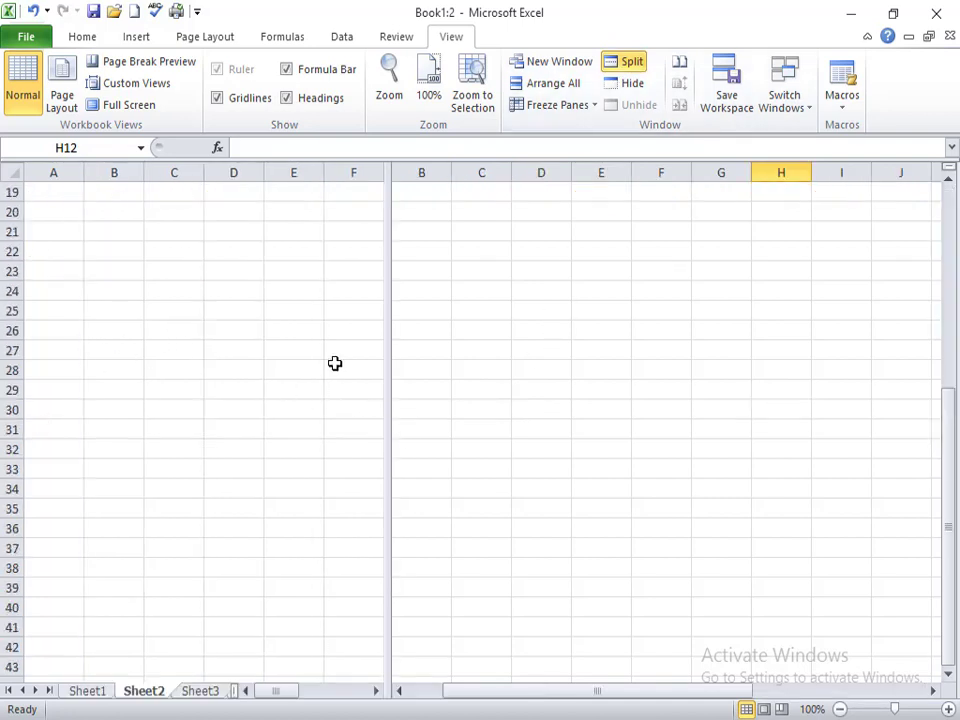
{"action": "left_click", "coordinate": [239, 343]}
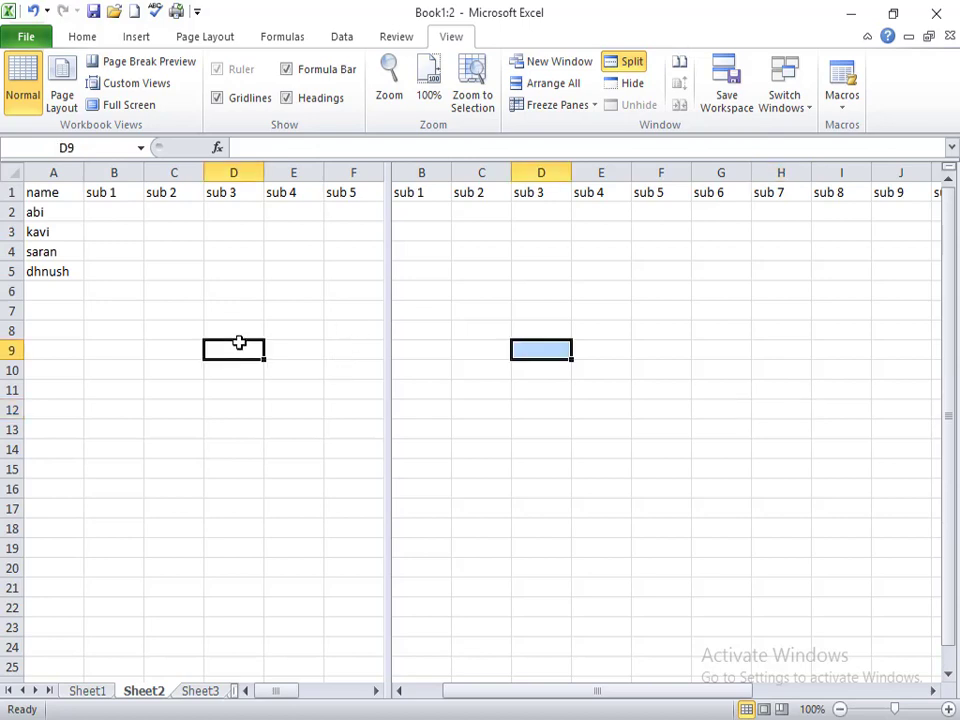
{"action": "key", "text": "Right"}
{"action": "key", "text": "Right"}
{"action": "key", "text": "Right"}
{"action": "key", "text": "Right"}
{"action": "key", "text": "Right"}
{"action": "key", "text": "Right"}
{"action": "key", "text": "Right"}
{"action": "key", "text": "Right"}
{"action": "key", "text": "Right"}
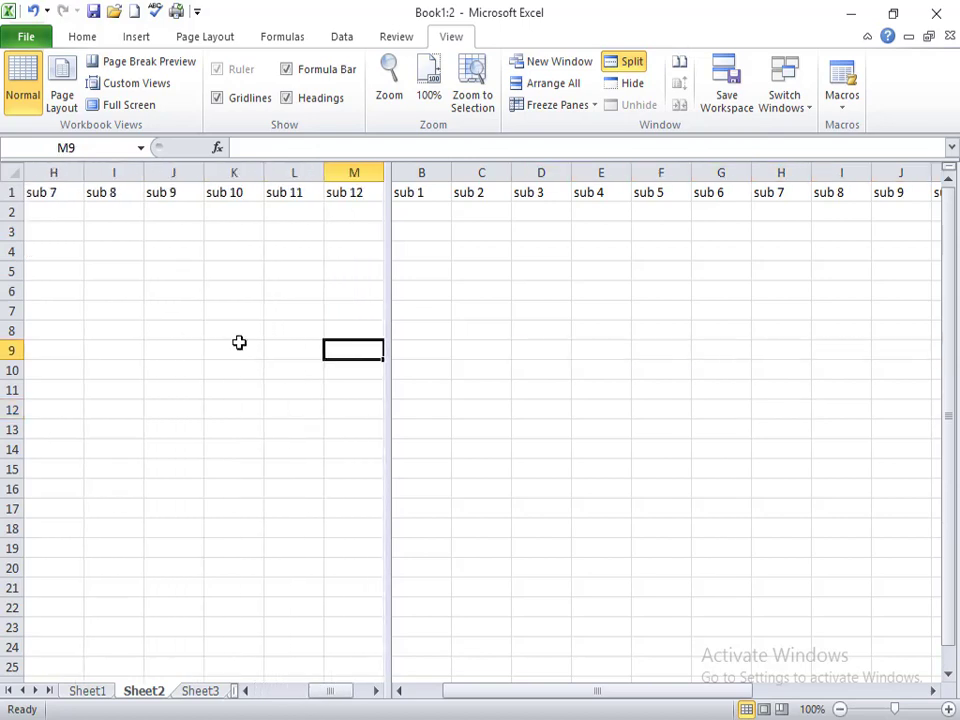
{"action": "key", "text": "Right"}
{"action": "key", "text": "Down"}
{"action": "key", "text": "Down"}
{"action": "key", "text": "Down"}
{"action": "key", "text": "Down"}
{"action": "key", "text": "Down"}
{"action": "key", "text": "Down"}
{"action": "key", "text": "Down"}
{"action": "key", "text": "Down"}
{"action": "key", "text": "Down"}
{"action": "key", "text": "Down"}
{"action": "key", "text": "Down"}
{"action": "key", "text": "Down"}
{"action": "key", "text": "Down"}
{"action": "key", "text": "Down"}
{"action": "key", "text": "Down"}
{"action": "key", "text": "Down"}
{"action": "key", "text": "Down"}
{"action": "key", "text": "Down"}
{"action": "key", "text": "Down"}
{"action": "key", "text": "Down"}
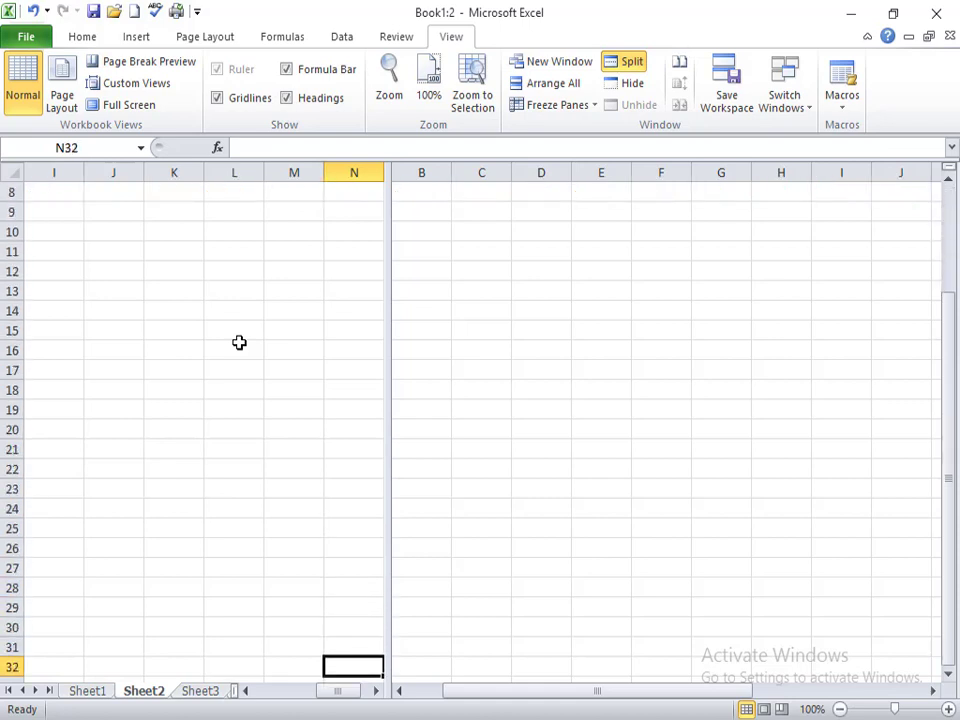
{"action": "key", "text": "Down"}
{"action": "key", "text": "Down"}
{"action": "key", "text": "Down"}
{"action": "key", "text": "Down"}
{"action": "key", "text": "Down"}
{"action": "key", "text": "Down"}
{"action": "key", "text": "Down"}
{"action": "key", "text": "Down"}
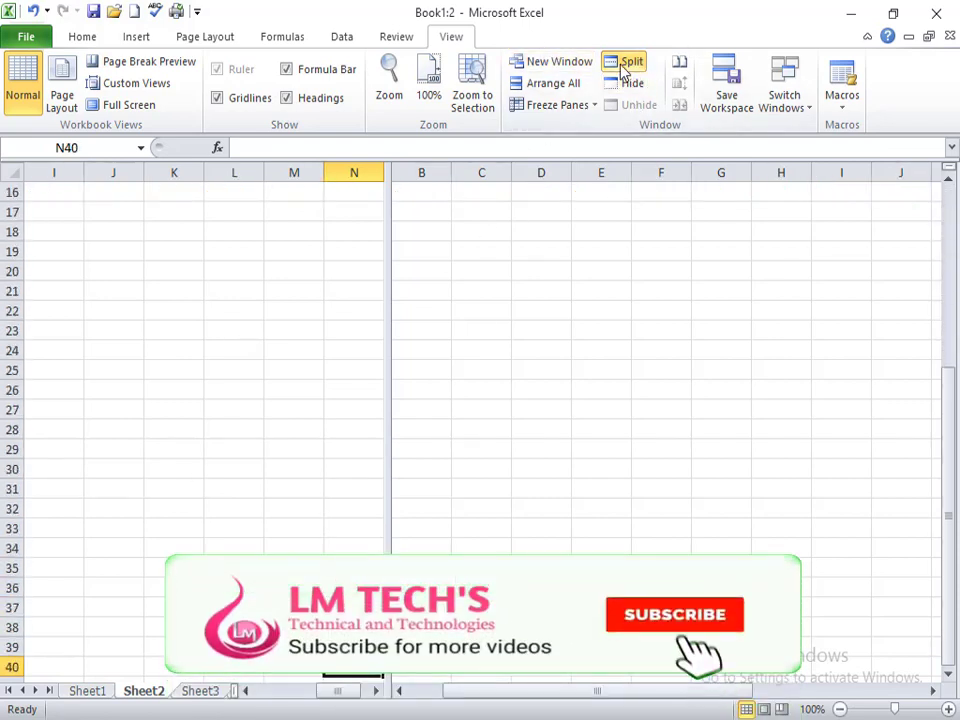
Remove the window split and hide all three Book1 windows.
{"action": "left_click", "coordinate": [623, 64]}
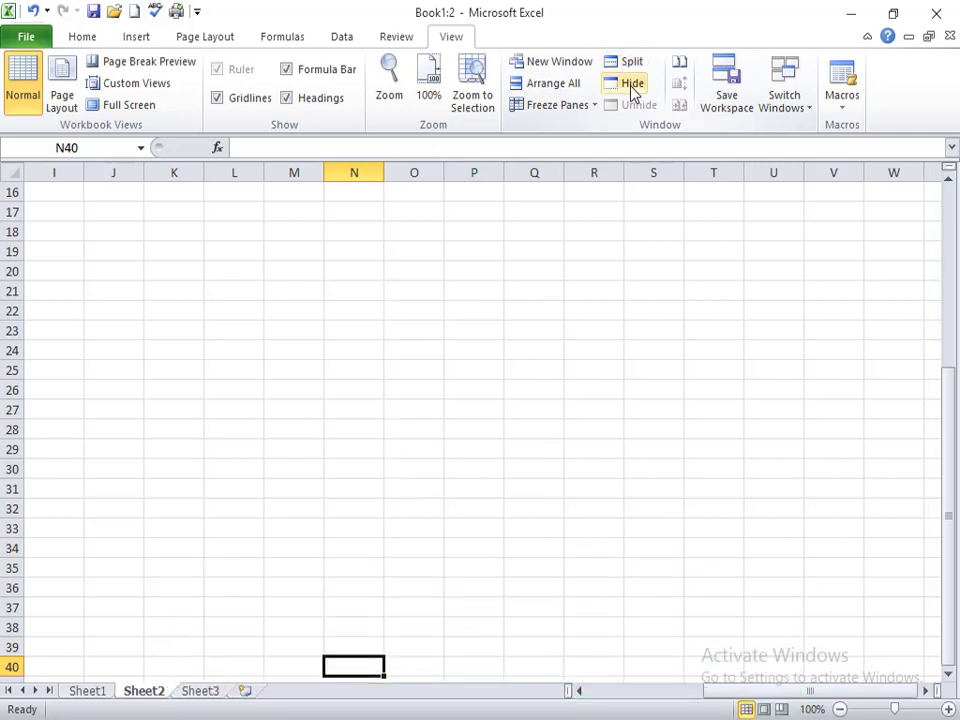
{"action": "left_click", "coordinate": [632, 86]}
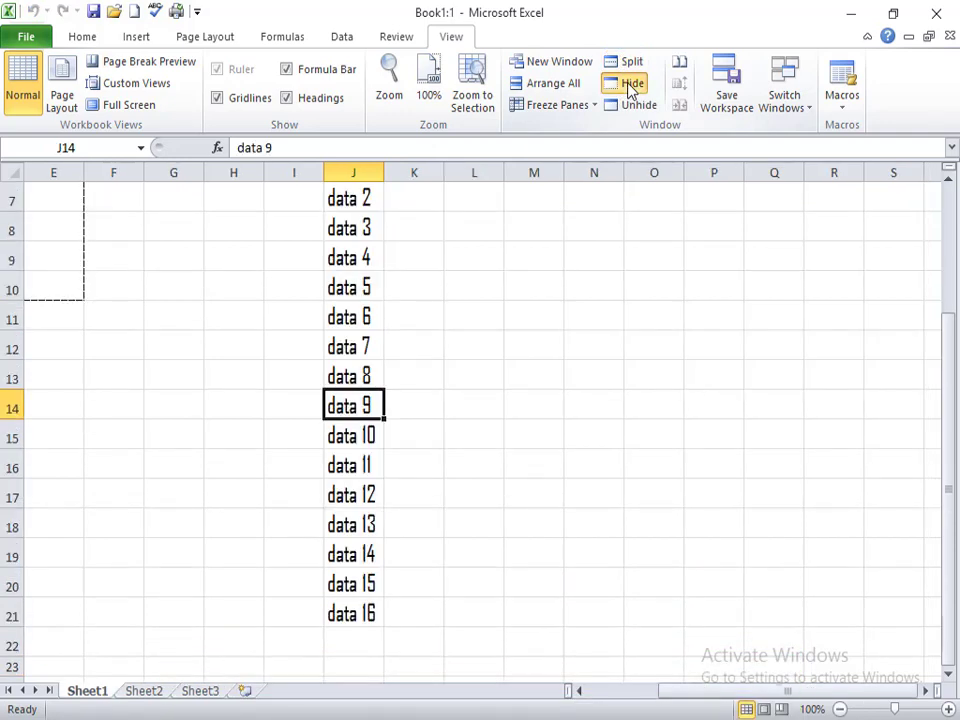
{"action": "left_click", "coordinate": [630, 86]}
{"action": "left_click", "coordinate": [630, 86]}
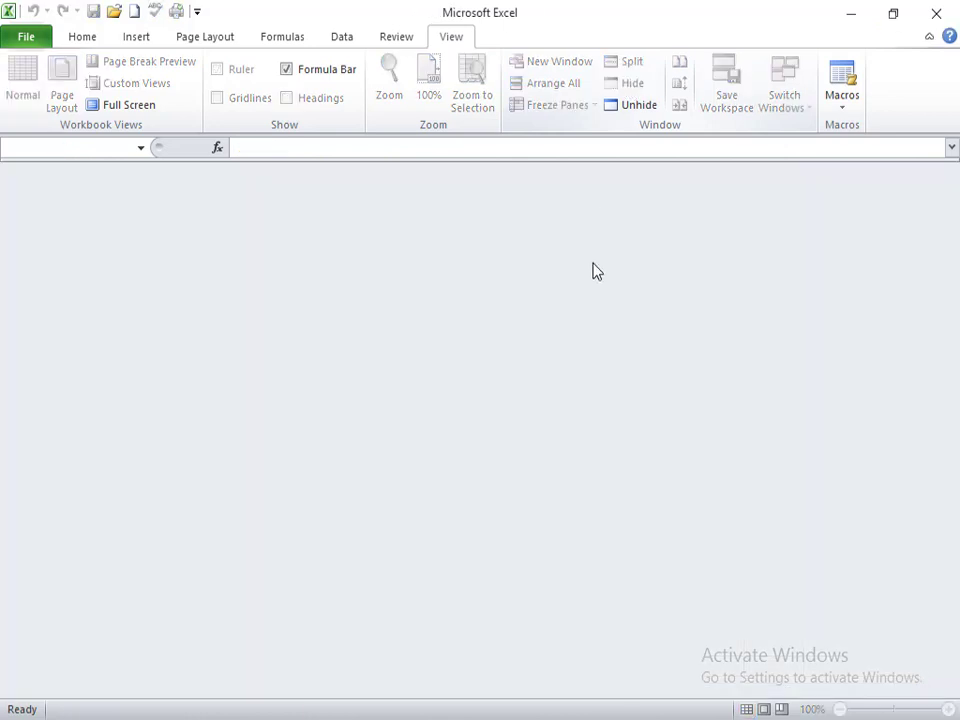
Unhide the Book1:3 window and look over its Sheet1 data.
{"action": "left_click", "coordinate": [632, 106]}
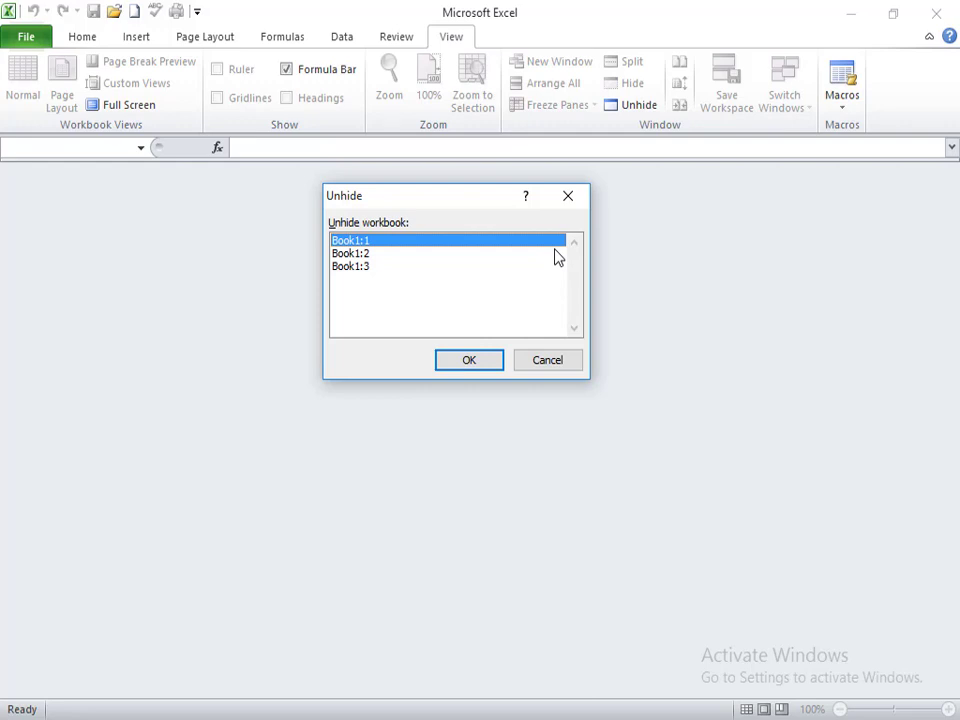
{"action": "left_click", "coordinate": [371, 268]}
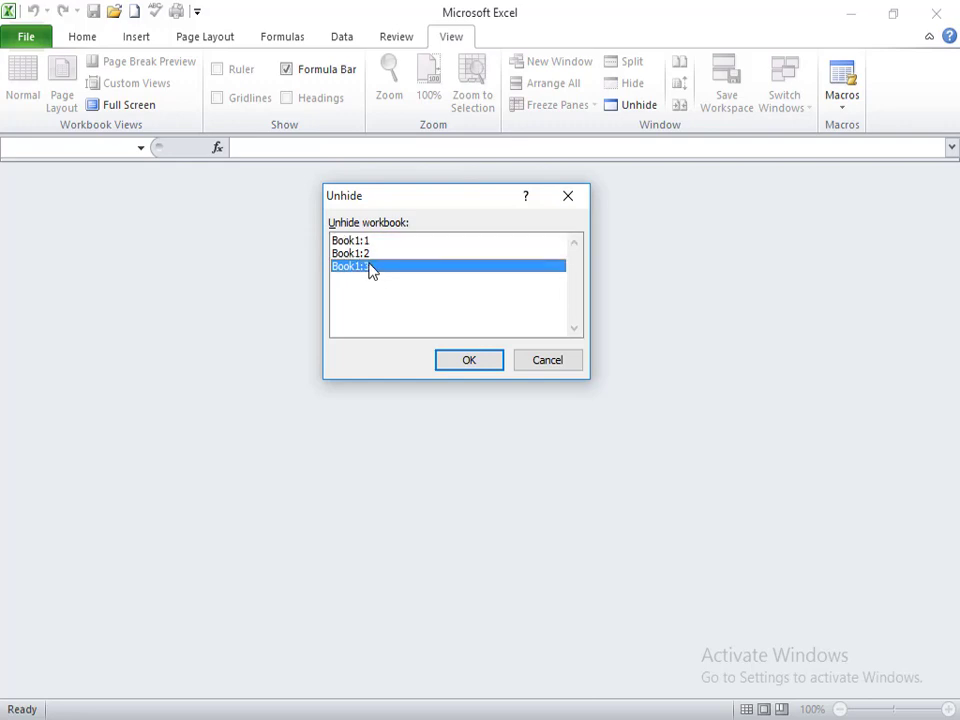
{"action": "left_click", "coordinate": [456, 365]}
{"action": "scroll", "coordinate": [505, 418], "scroll_direction": "down", "scroll_amount": 11}
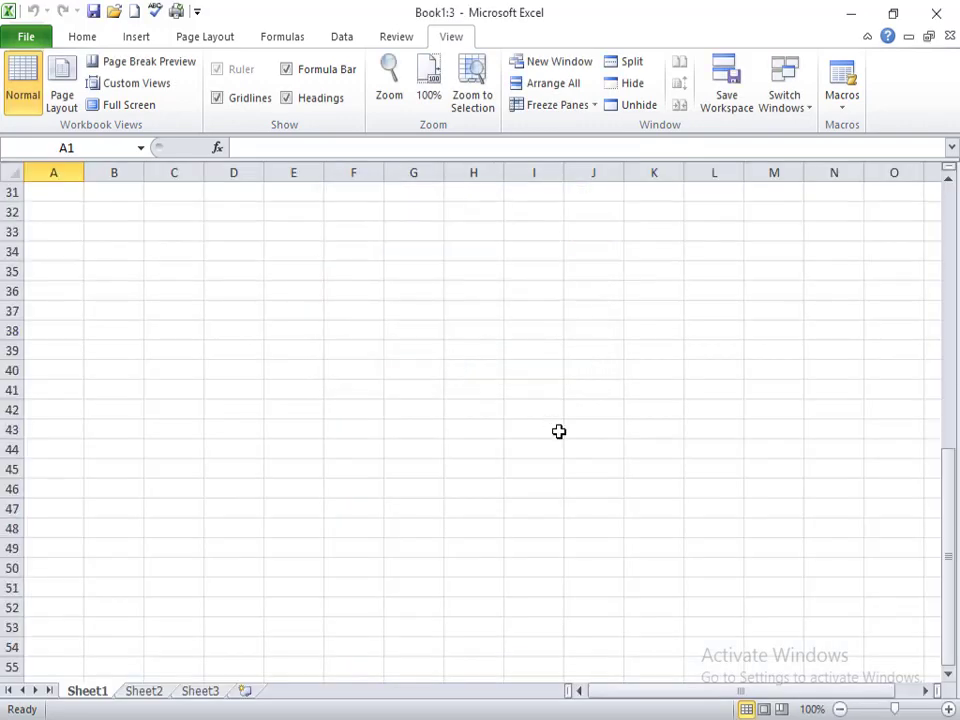
{"action": "scroll", "coordinate": [505, 418], "scroll_direction": "up", "scroll_amount": 17}
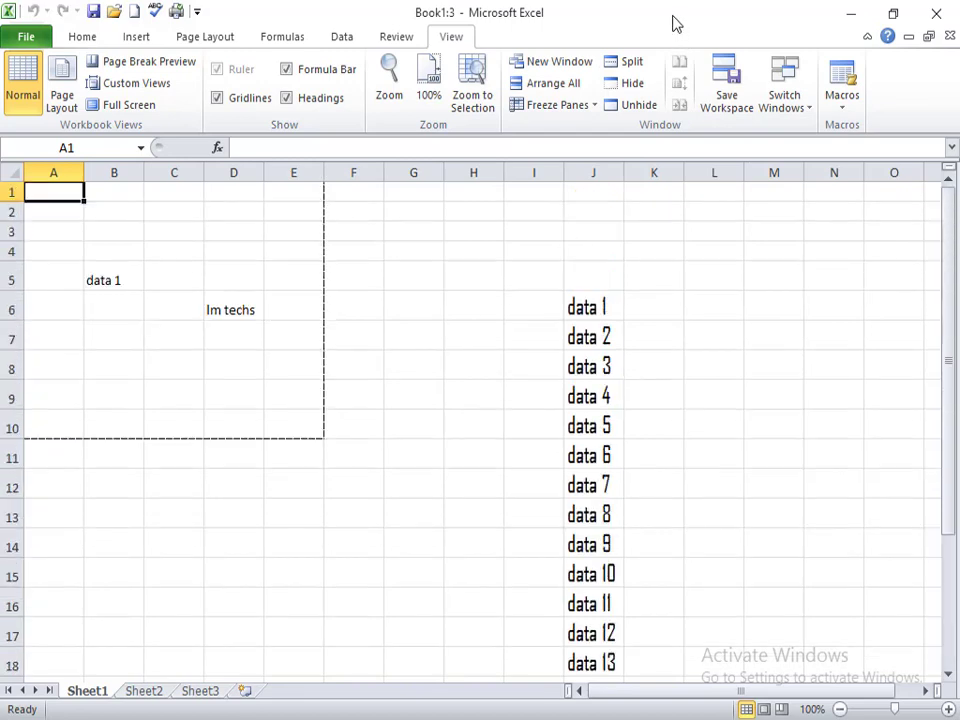
Unhide the Book1:2 window and return to the first rows of its Sheet2.
{"action": "left_click", "coordinate": [634, 104]}
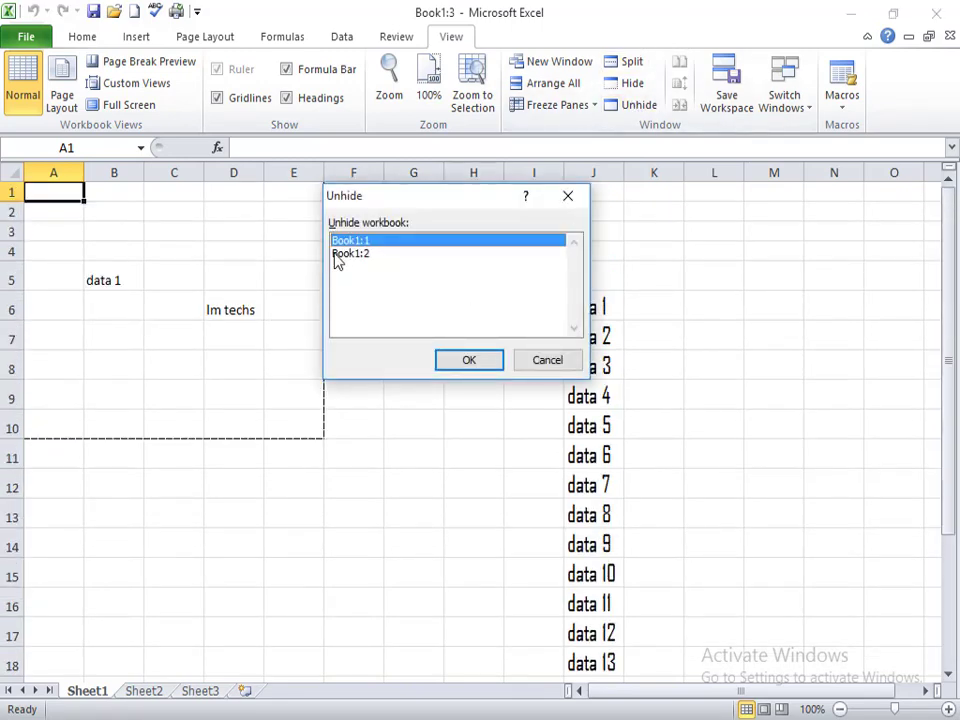
{"action": "left_click", "coordinate": [345, 253]}
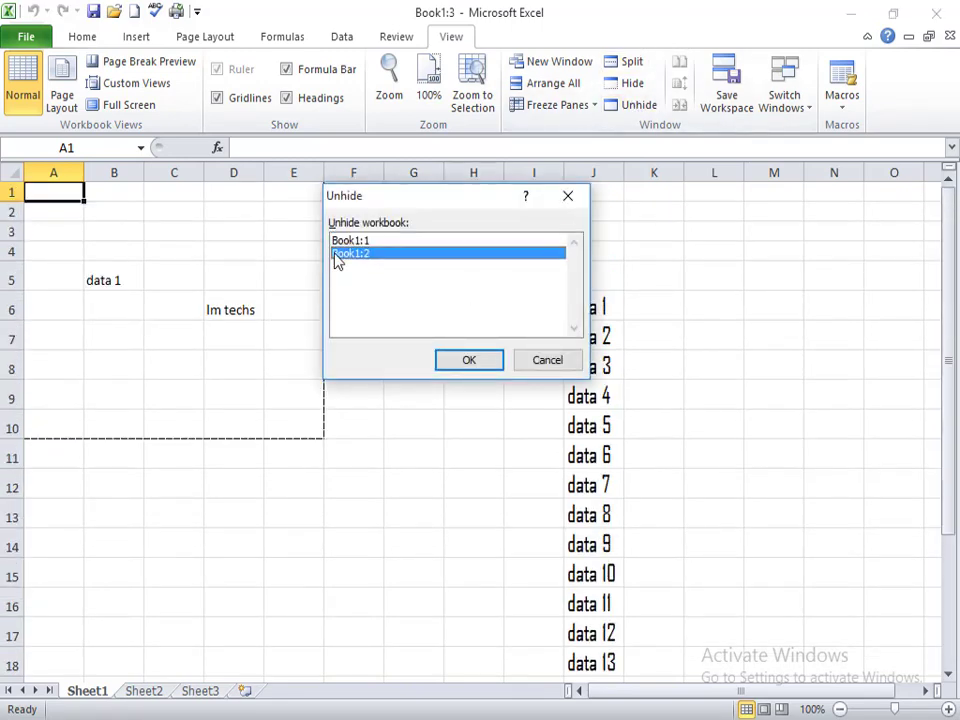
{"action": "left_click", "coordinate": [474, 361]}
{"action": "scroll", "coordinate": [430, 366], "scroll_direction": "up", "scroll_amount": 5}
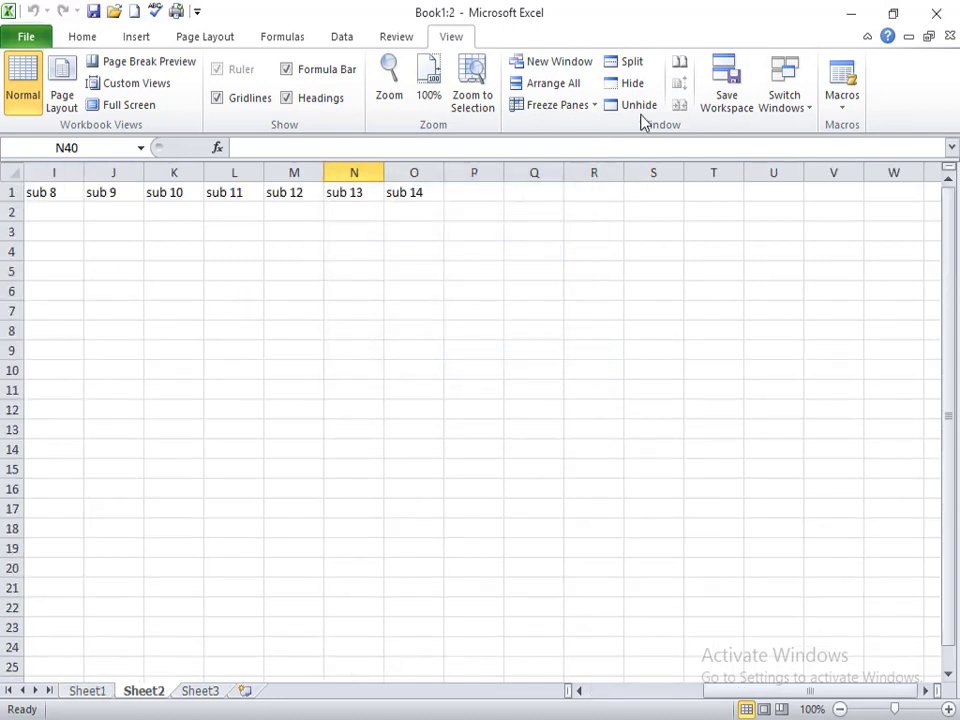
View Book1:2 and Book1:3 side by side and scroll through the rows to examine how both windows move together.
{"action": "left_click", "coordinate": [678, 68]}
{"action": "scroll", "coordinate": [533, 486], "scroll_direction": "down", "scroll_amount": 10}
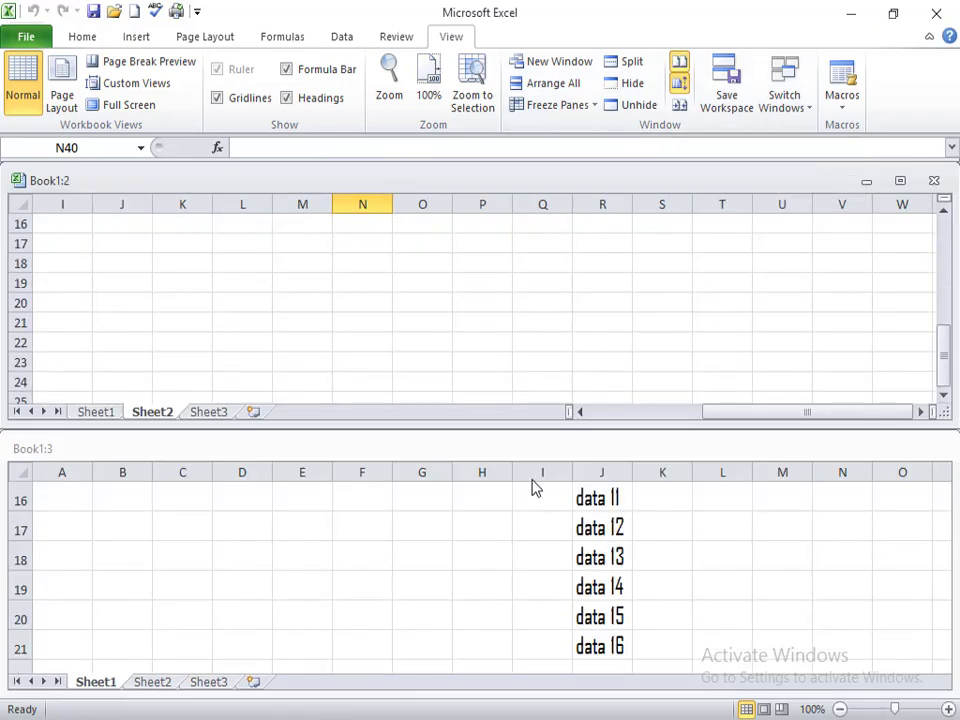
{"action": "scroll", "coordinate": [513, 481], "scroll_direction": "up", "scroll_amount": 10}
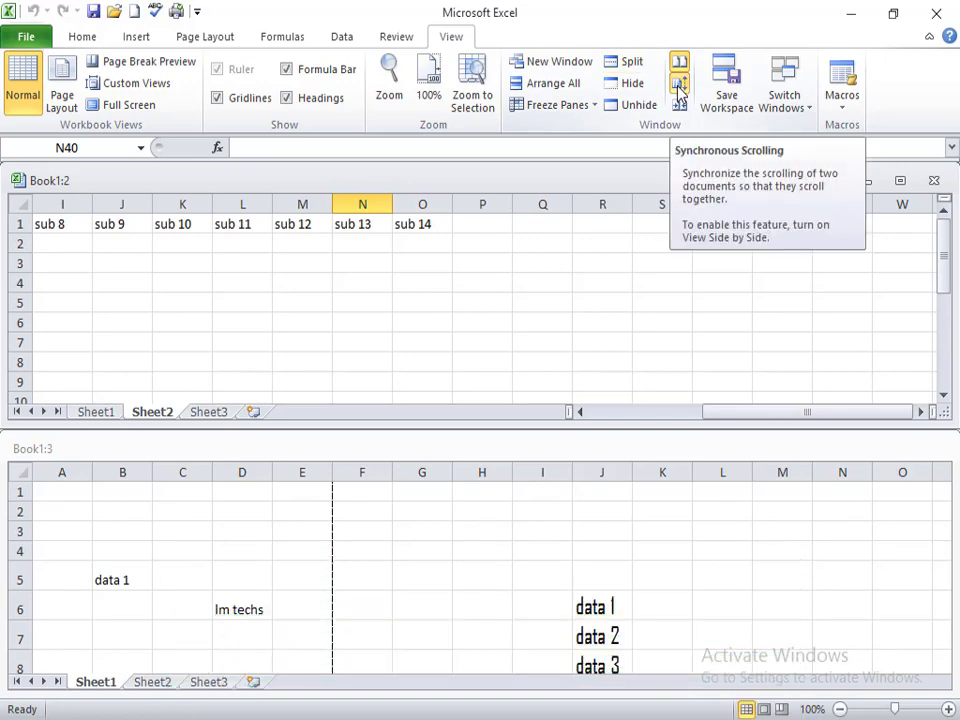
{"action": "scroll", "coordinate": [474, 369], "scroll_direction": "down", "scroll_amount": 20}
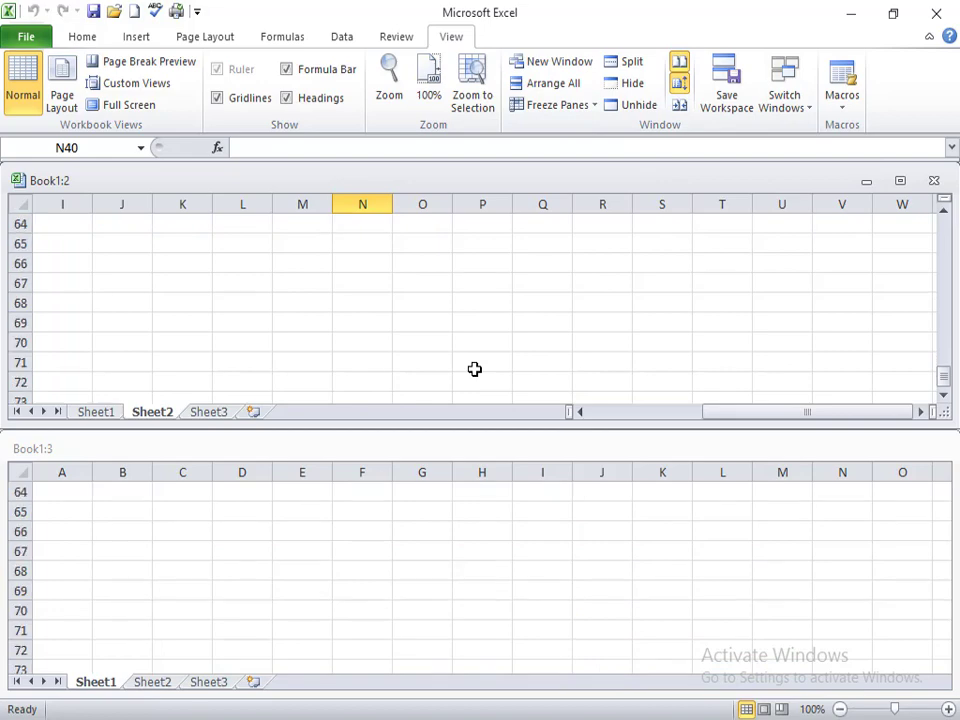
{"action": "scroll", "coordinate": [474, 369], "scroll_direction": "down", "scroll_amount": 6}
{"action": "scroll", "coordinate": [474, 426], "scroll_direction": "up", "scroll_amount": 20}
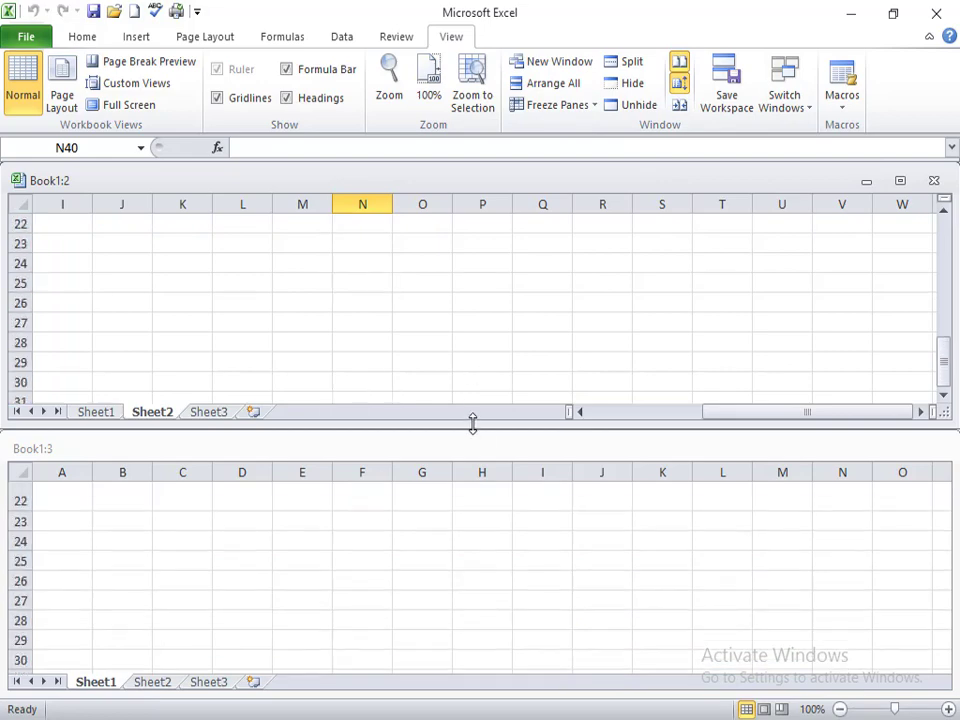
{"action": "scroll", "coordinate": [473, 424], "scroll_direction": "up", "scroll_amount": 4}
{"action": "scroll", "coordinate": [473, 424], "scroll_direction": "up", "scroll_amount": 3}
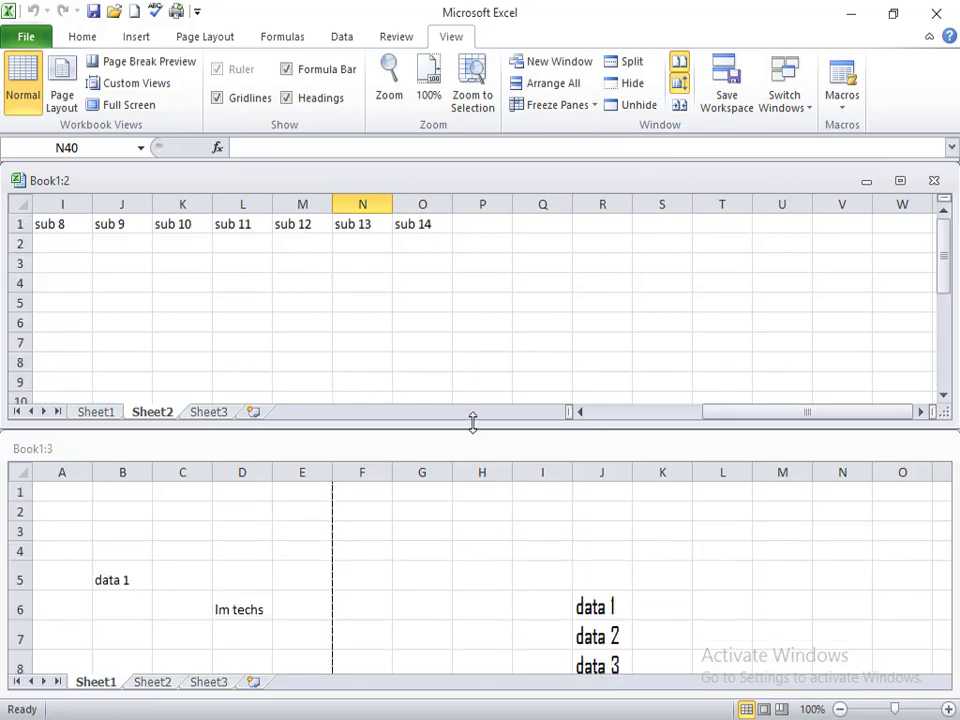
{"action": "scroll", "coordinate": [452, 373], "scroll_direction": "down", "scroll_amount": 7}
{"action": "scroll", "coordinate": [448, 375], "scroll_direction": "up", "scroll_amount": 5}
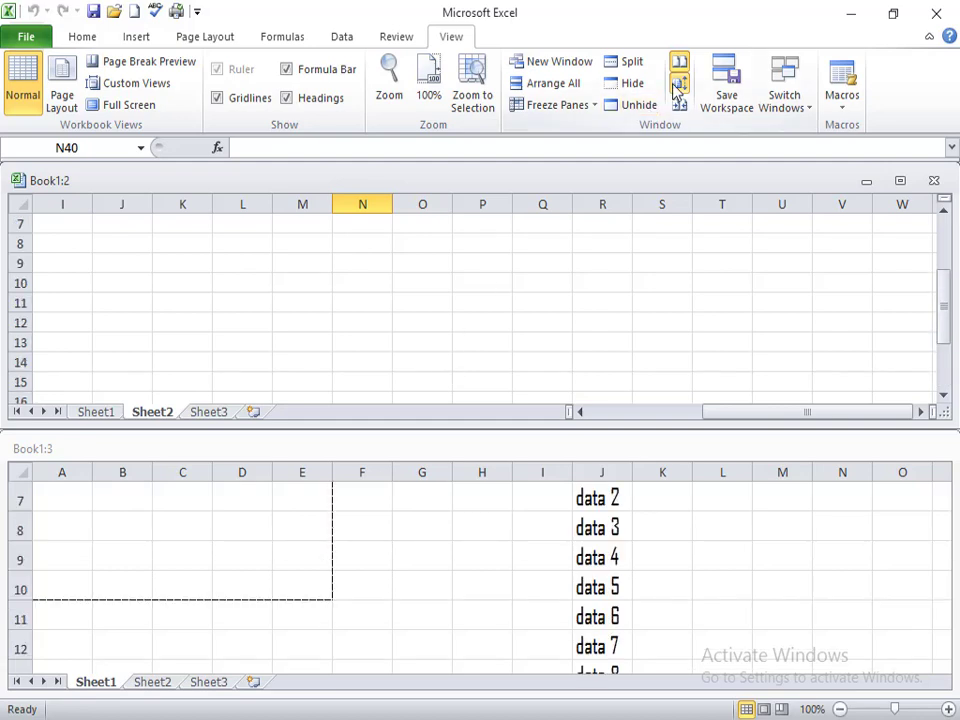
Turn off synchronous scrolling, scroll the Book1:2 and Book1:3 windows separately, and turn synchronous scrolling back on.
{"action": "left_click", "coordinate": [676, 88]}
{"action": "scroll", "coordinate": [512, 347], "scroll_direction": "down", "scroll_amount": 14}
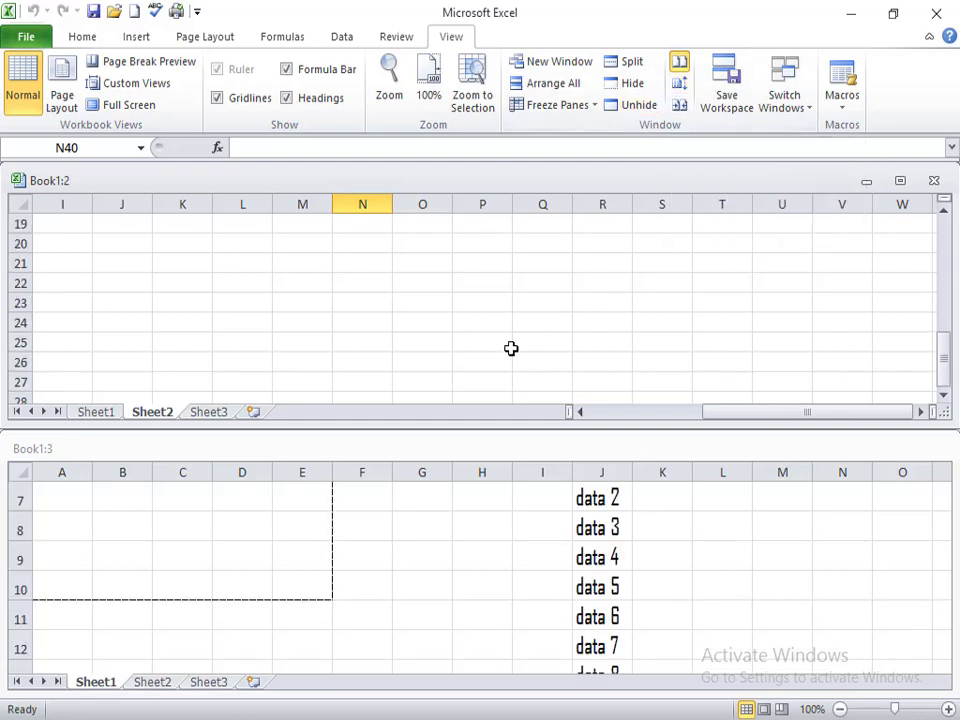
{"action": "scroll", "coordinate": [519, 369], "scroll_direction": "down", "scroll_amount": 20}
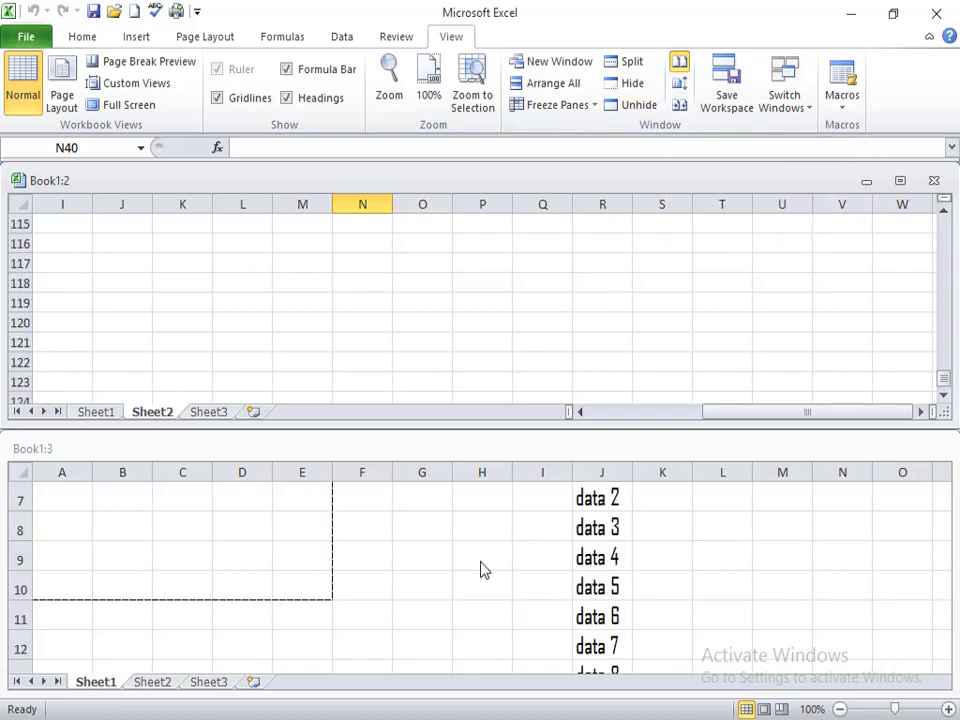
{"action": "left_click", "coordinate": [480, 565]}
{"action": "scroll", "coordinate": [480, 562], "scroll_direction": "down", "scroll_amount": 8}
{"action": "scroll", "coordinate": [480, 562], "scroll_direction": "down", "scroll_amount": 20}
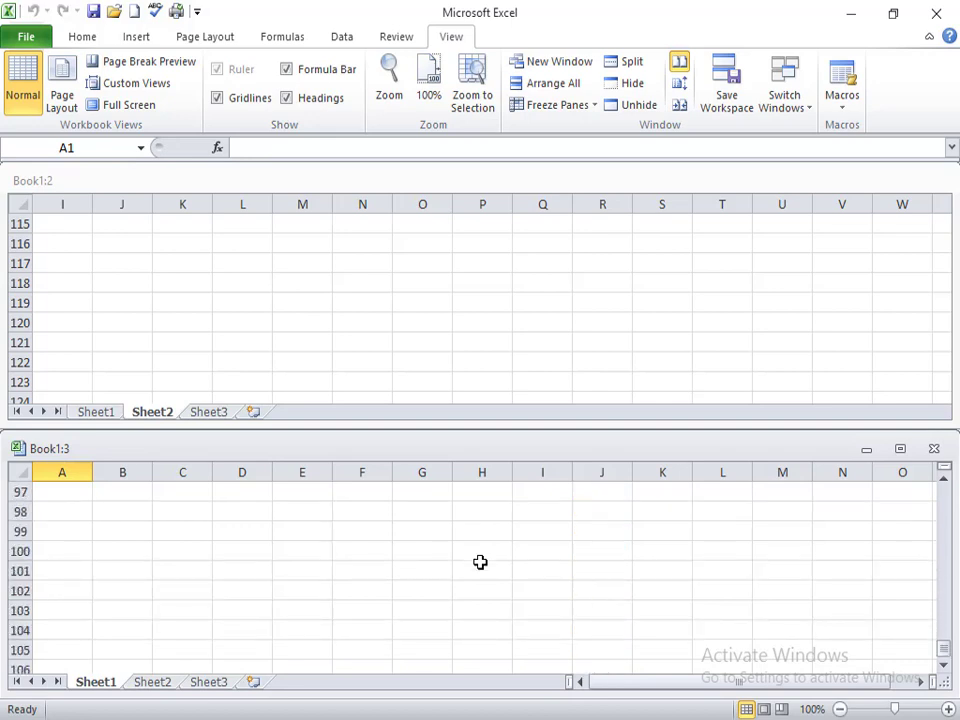
{"action": "left_click", "coordinate": [683, 86]}
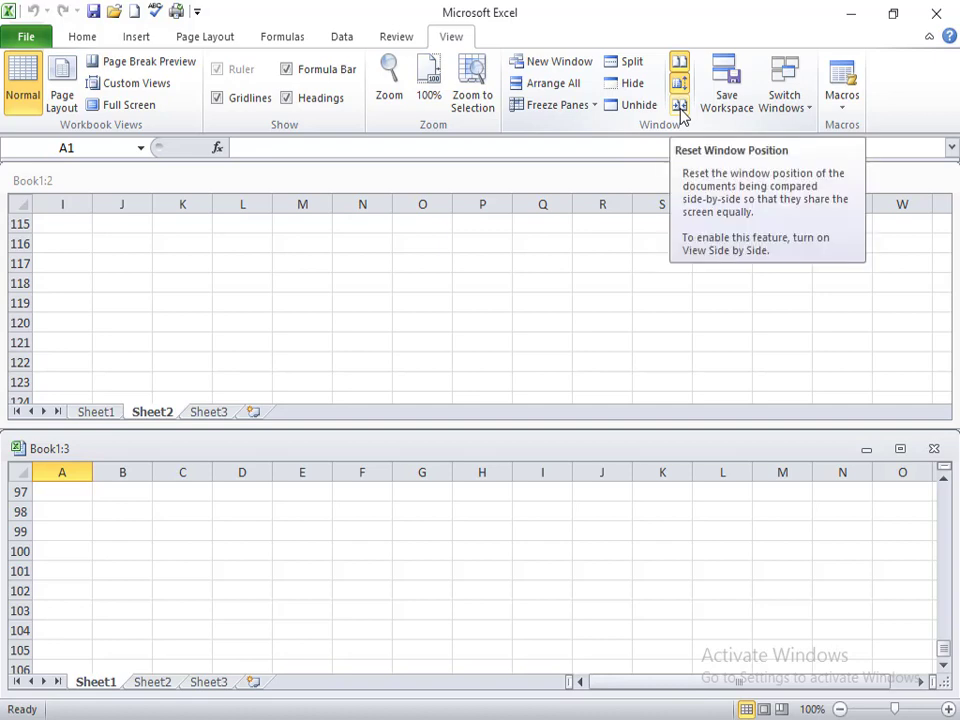
Reset the positions of the two side-by-side windows and maximize the Book1:3 window.
{"action": "left_click", "coordinate": [680, 106]}
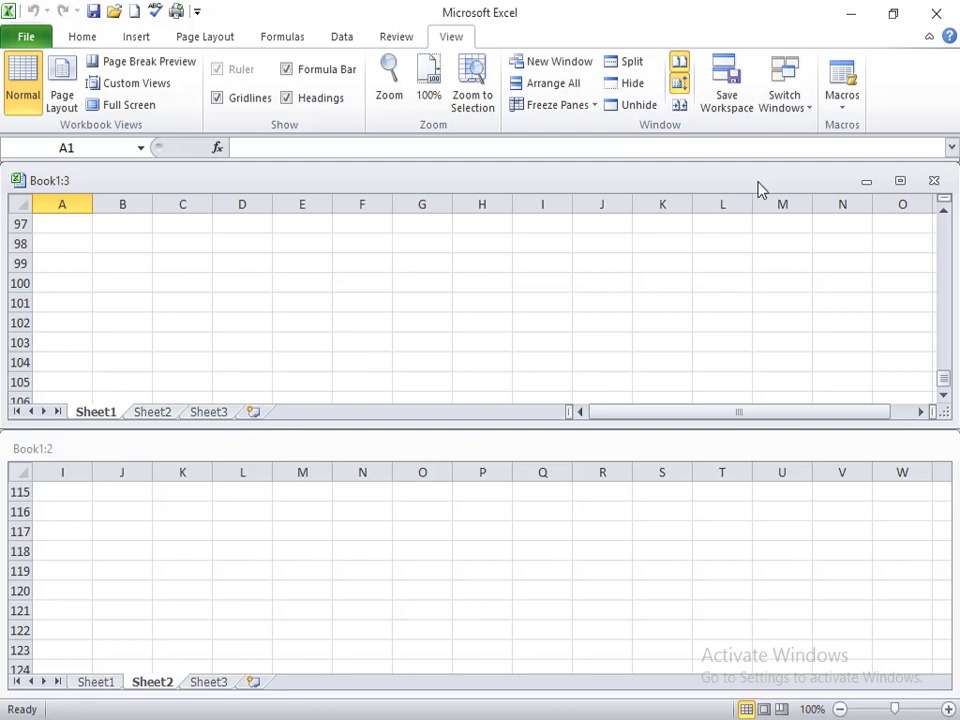
{"action": "left_click", "coordinate": [899, 181]}
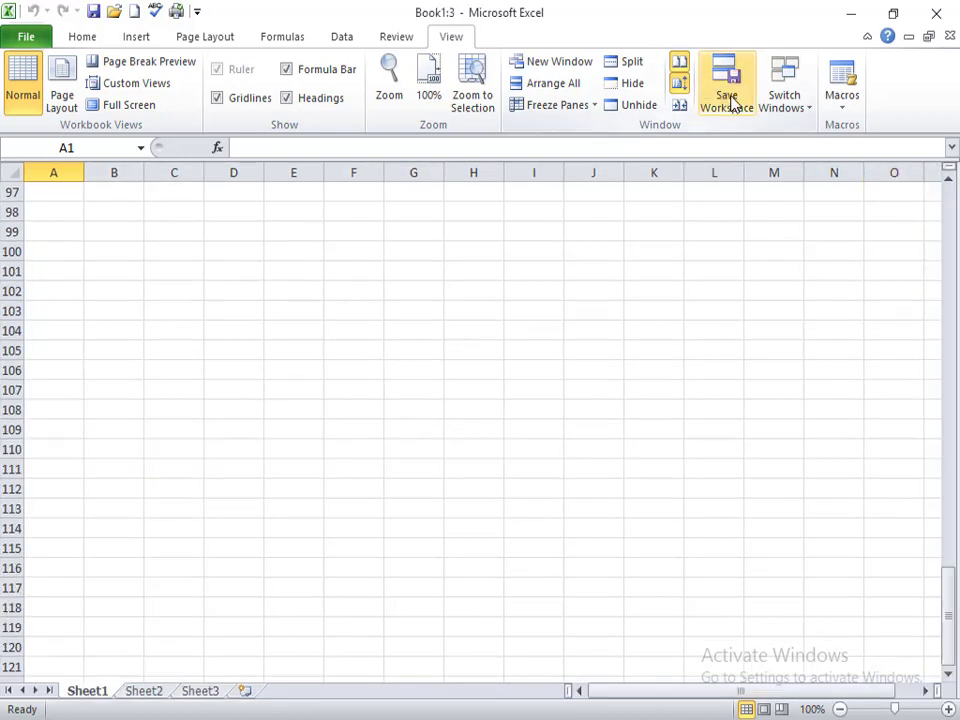
View the Save Workspace dialog without saving, and switch to the Book1:2 window.
{"action": "left_click", "coordinate": [736, 80]}
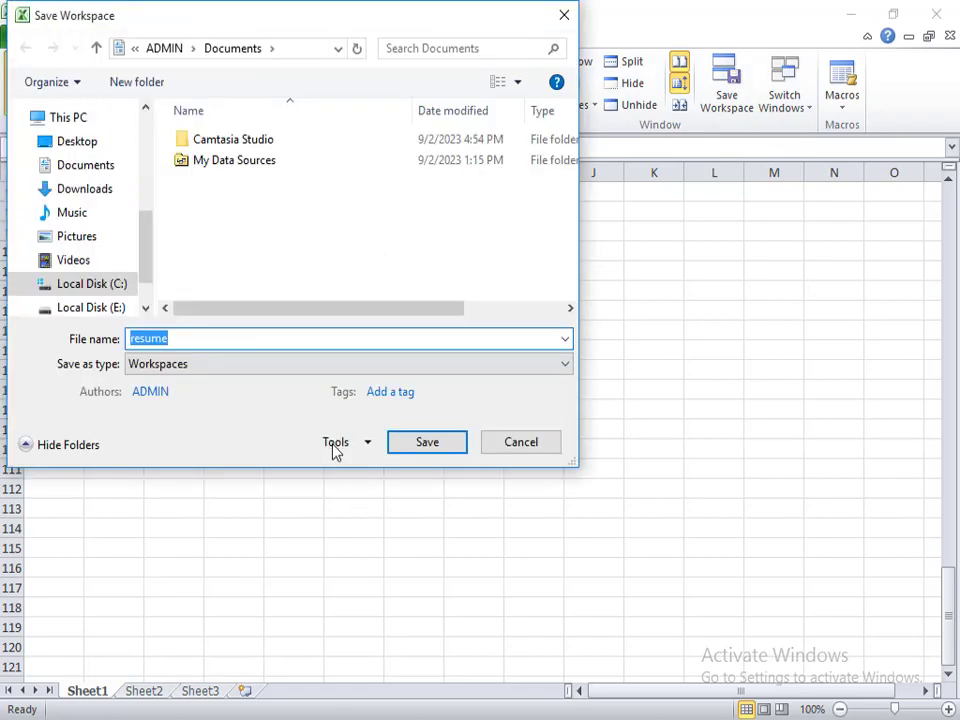
{"action": "left_click", "coordinate": [521, 443]}
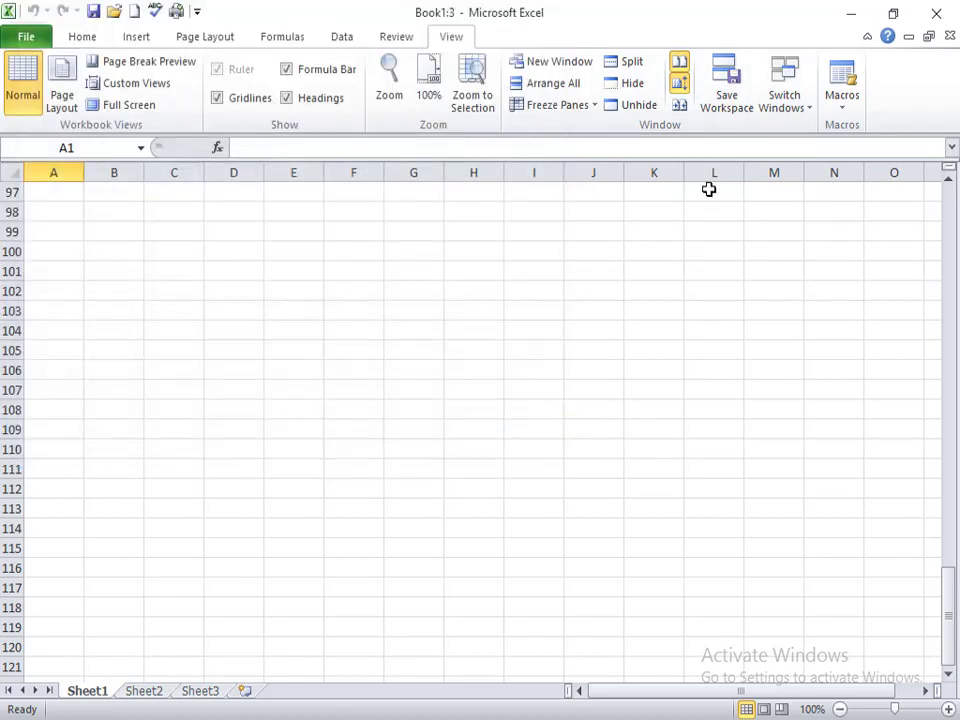
{"action": "left_click", "coordinate": [782, 104]}
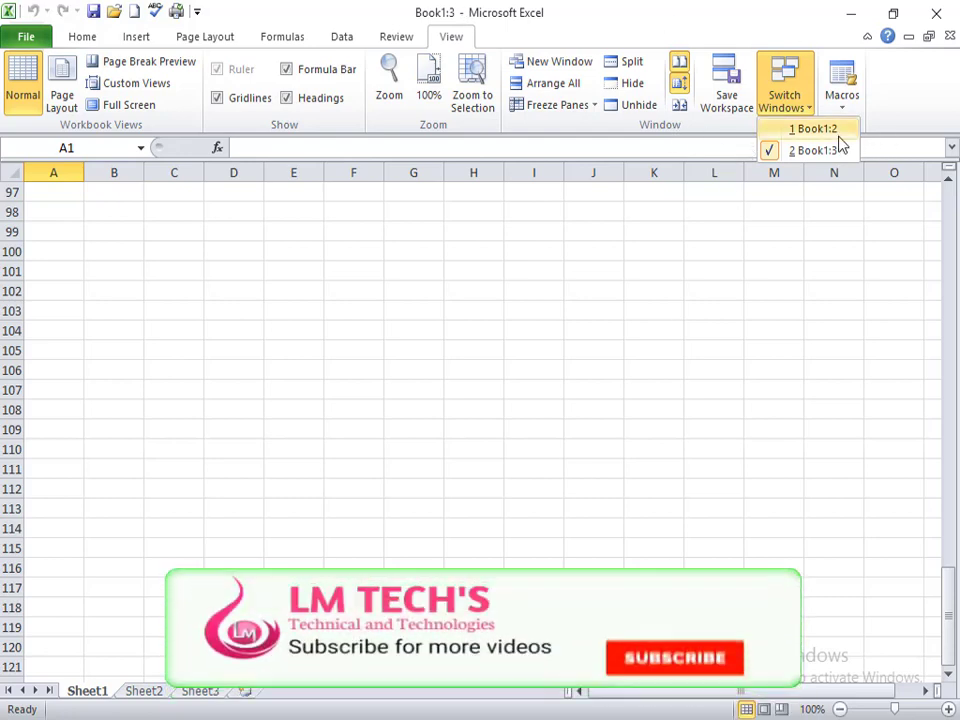
{"action": "left_click", "coordinate": [839, 138]}
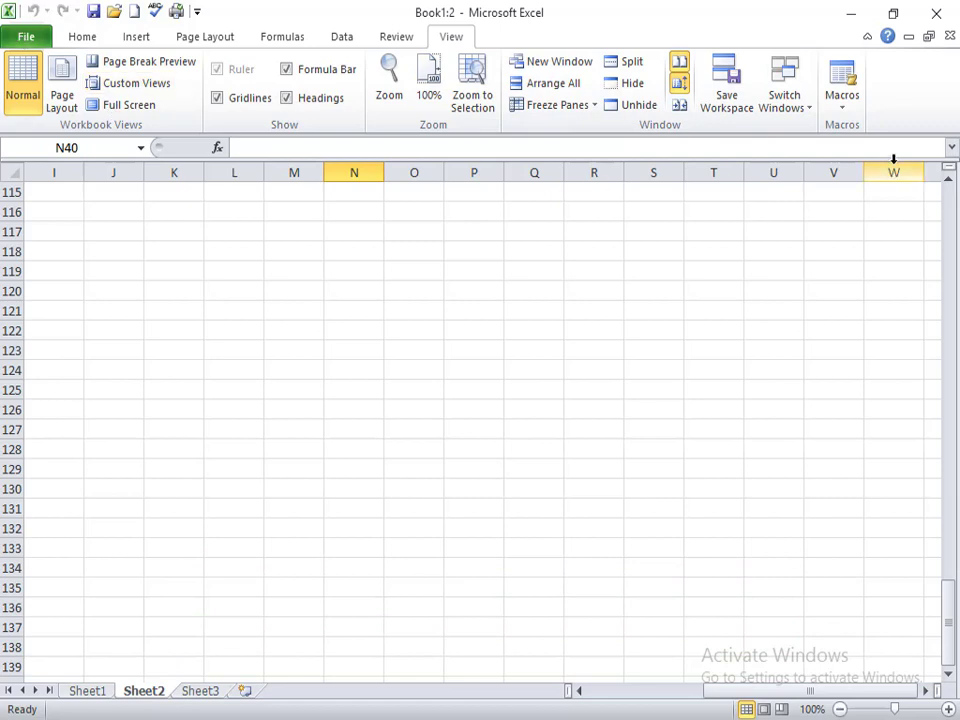
{"action": "left_click", "coordinate": [776, 106]}
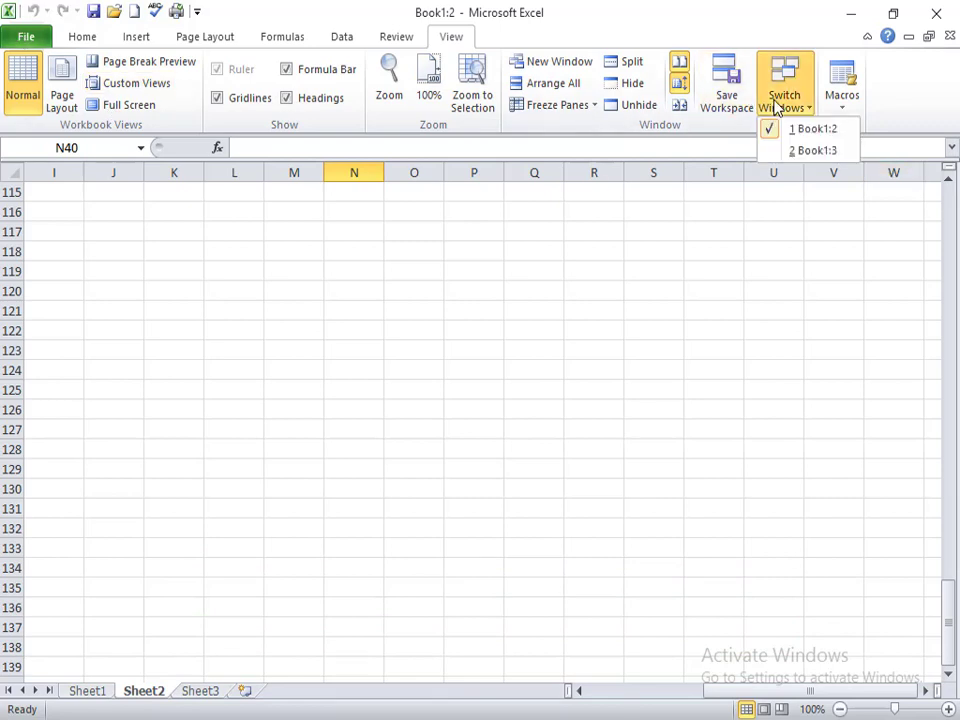
{"action": "left_click", "coordinate": [767, 264]}
{"action": "left_click", "coordinate": [842, 108]}
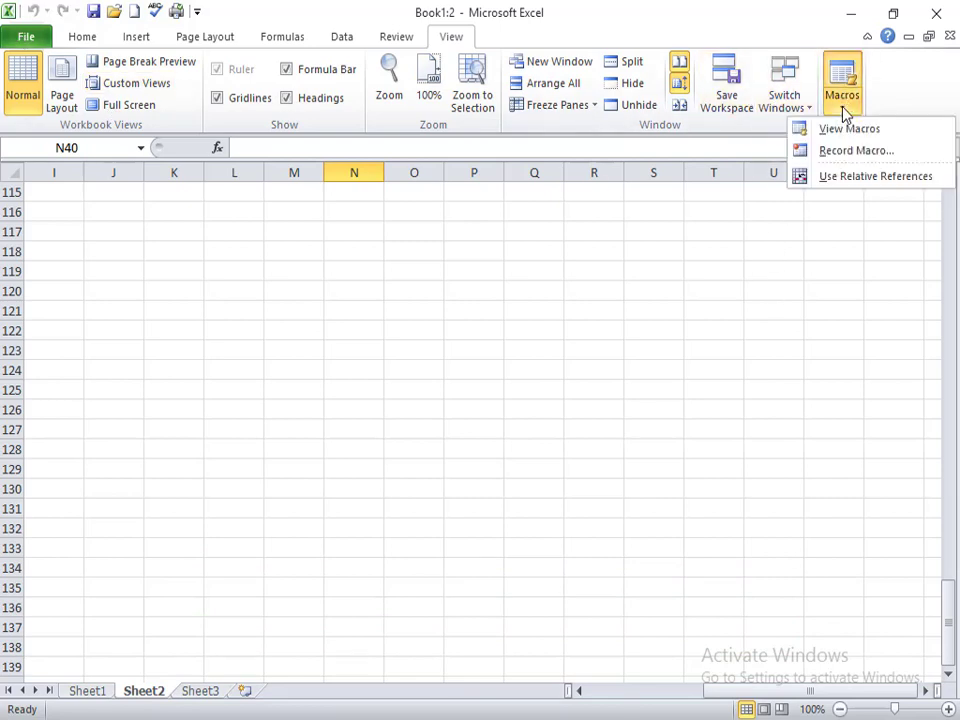
{"action": "left_click", "coordinate": [407, 357]}
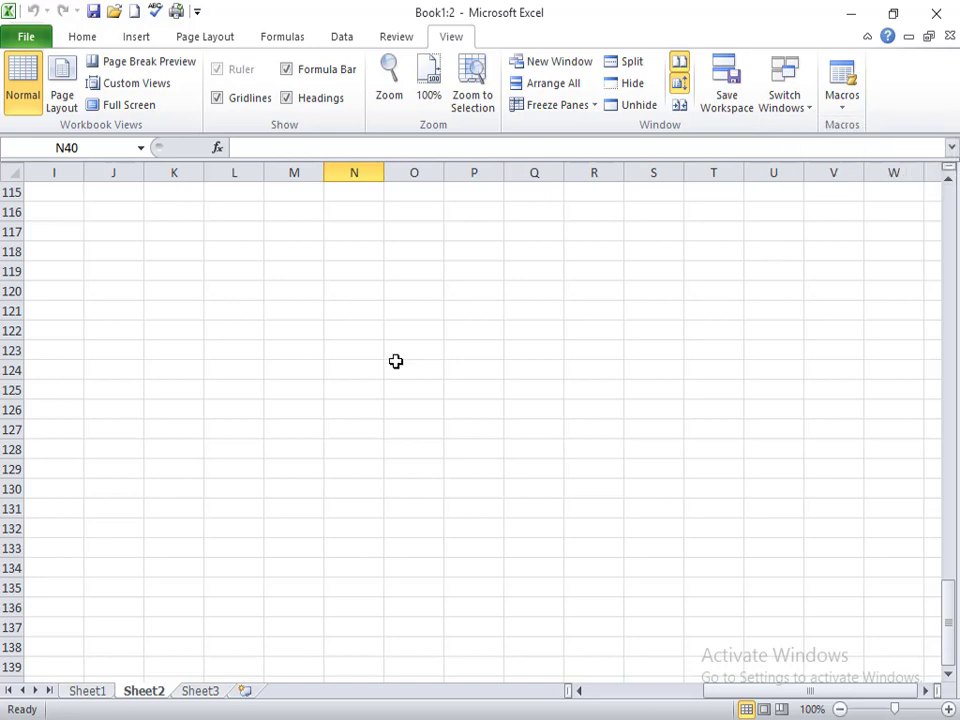
Enter the text "Im techs" in cell O49 of Sheet2 and keep that cell selected.
{"action": "type", "text": "h"}
{"action": "left_click", "coordinate": [396, 361]}
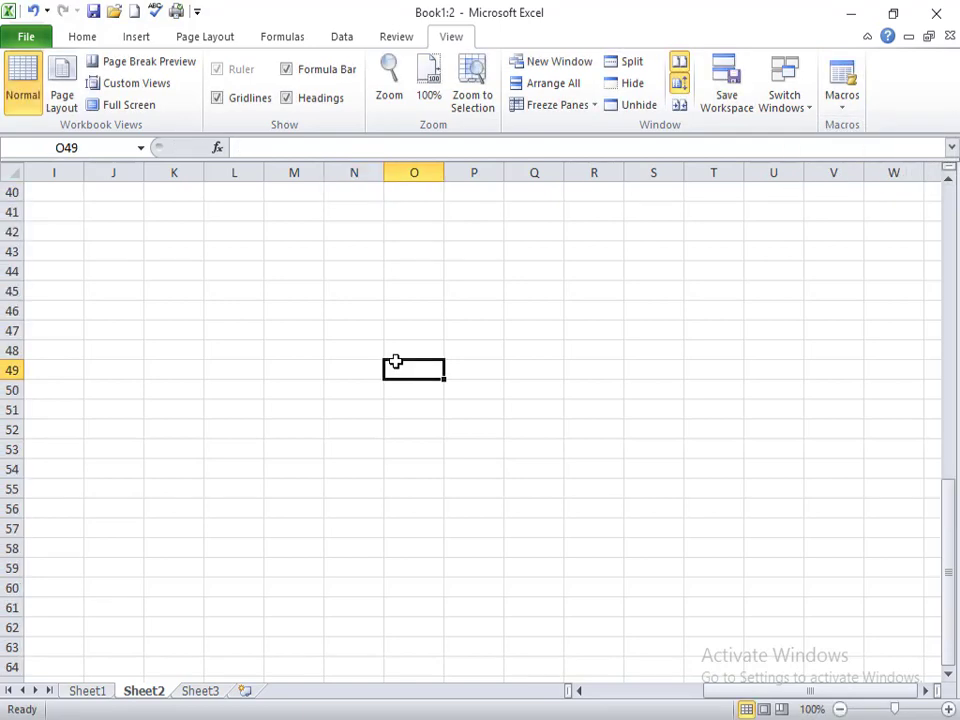
{"action": "type", "text": "Im techs"}
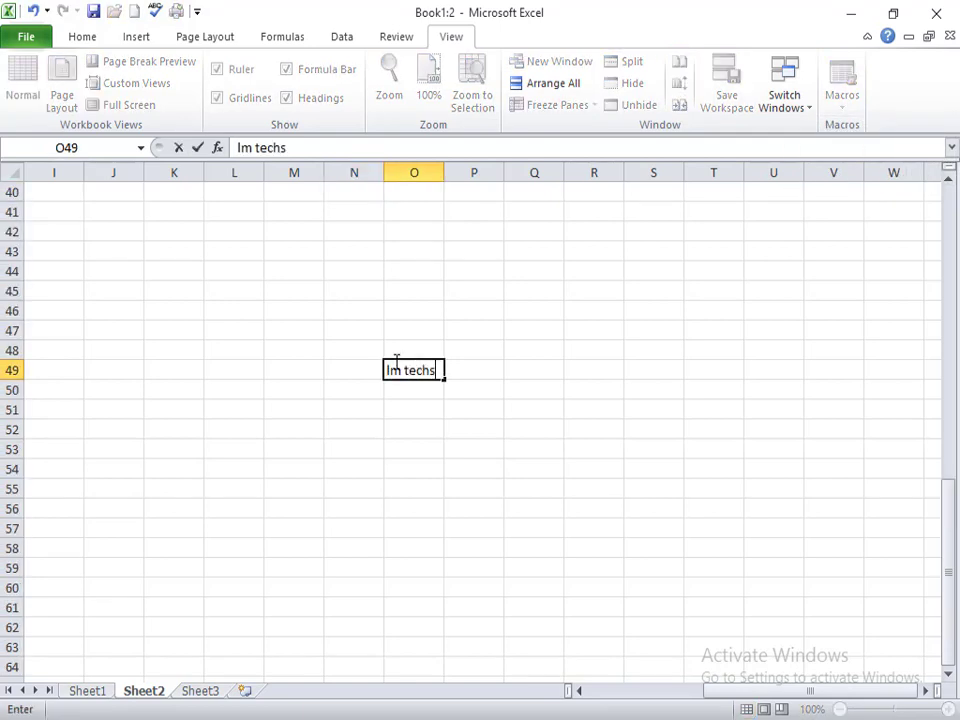
{"action": "left_click", "coordinate": [424, 491]}
{"action": "left_click", "coordinate": [408, 371]}
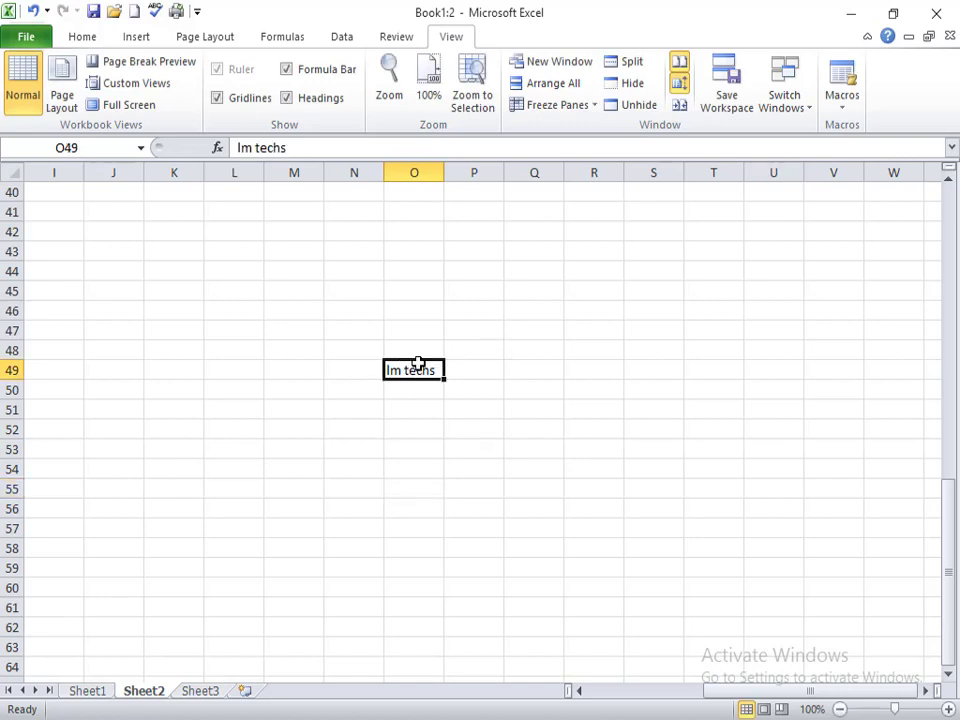
{"action": "left_click", "coordinate": [476, 388]}
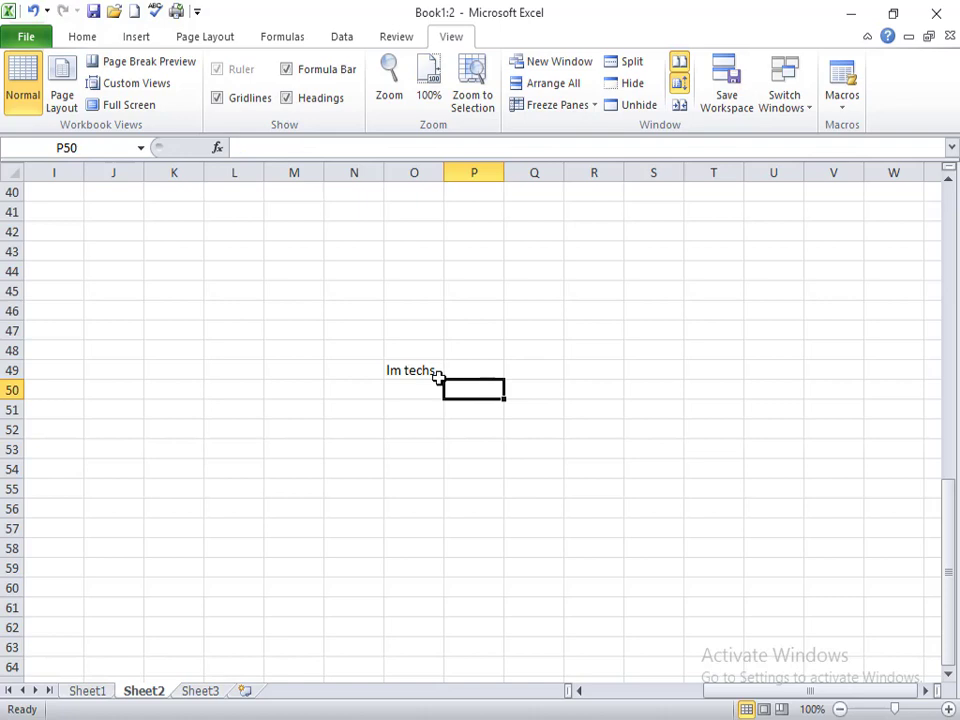
{"action": "left_click", "coordinate": [430, 372]}
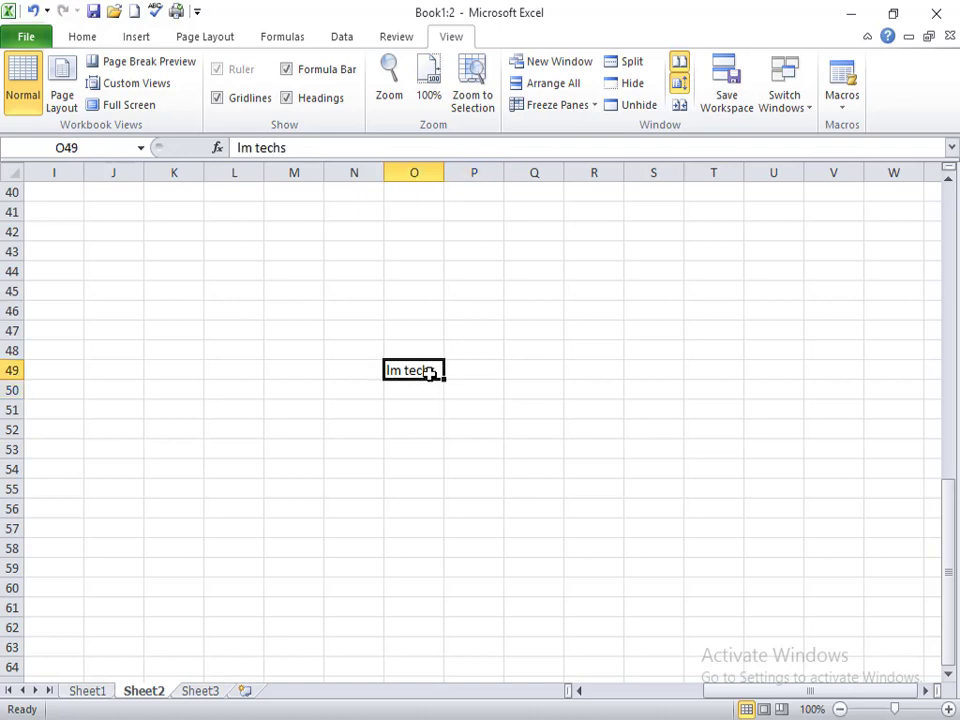
Start recording a macro named Macro1, stored in This Workbook, and bring up the cell formatting commands.
{"action": "left_click", "coordinate": [841, 100]}
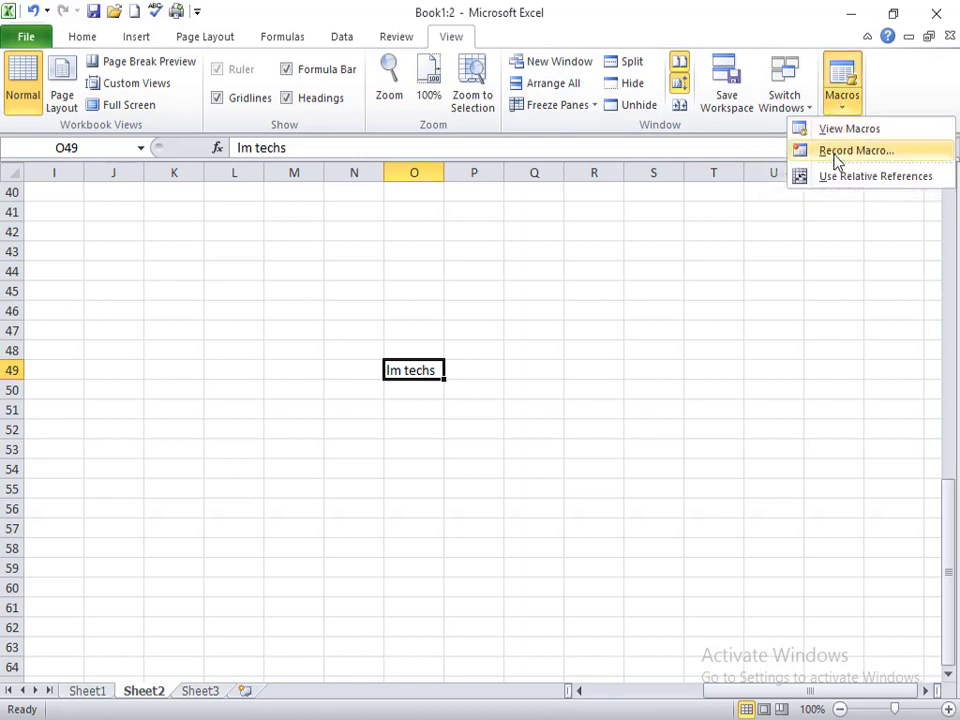
{"action": "left_click", "coordinate": [836, 156]}
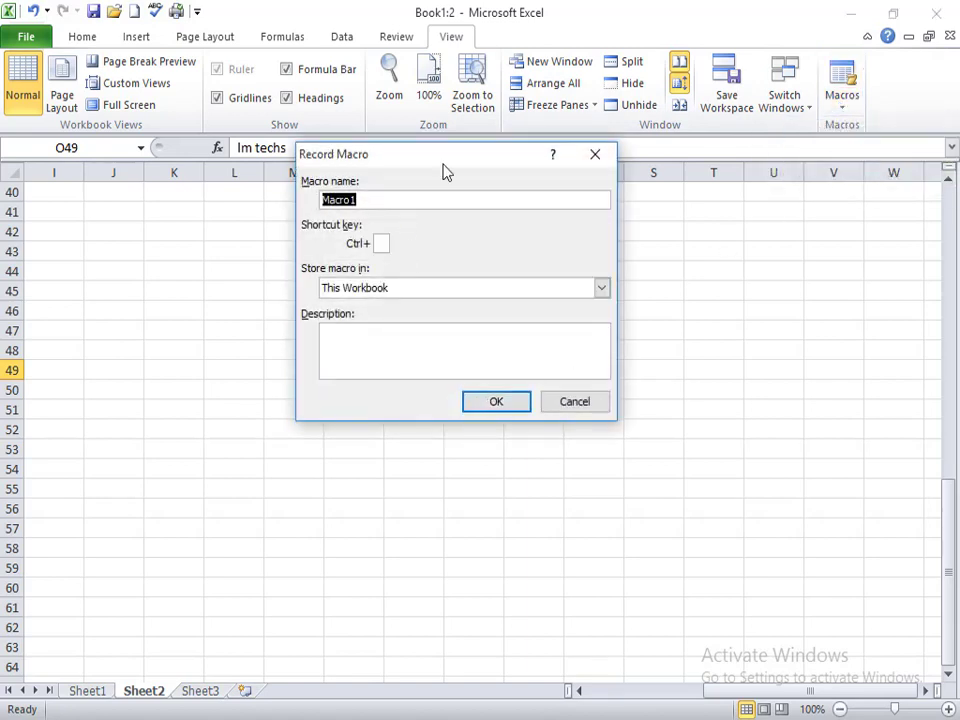
{"action": "left_click", "coordinate": [496, 403]}
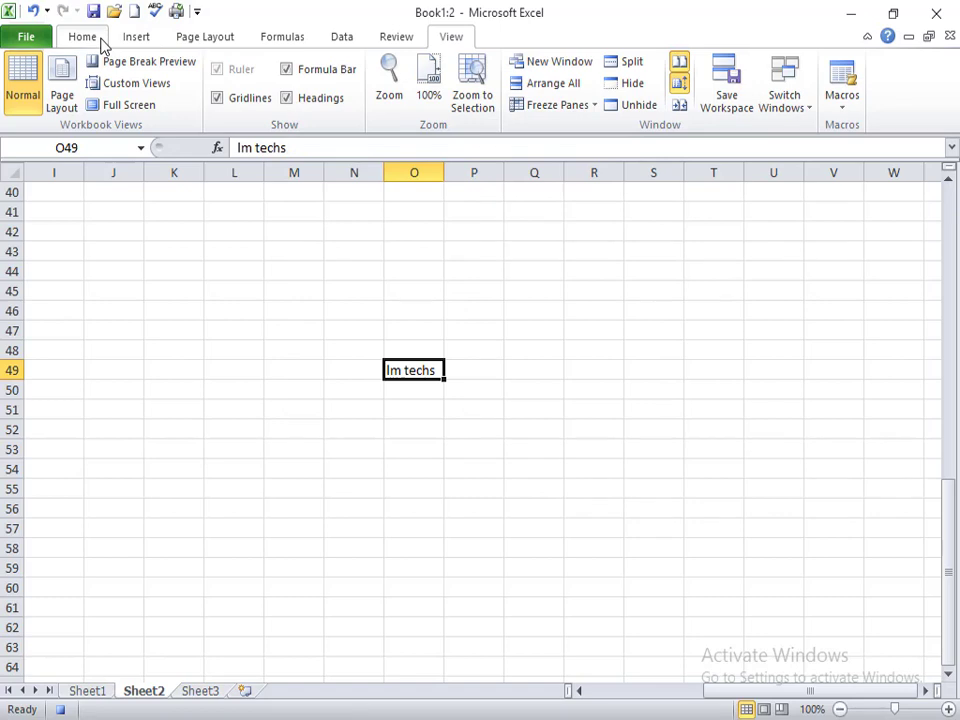
{"action": "left_click", "coordinate": [97, 35]}
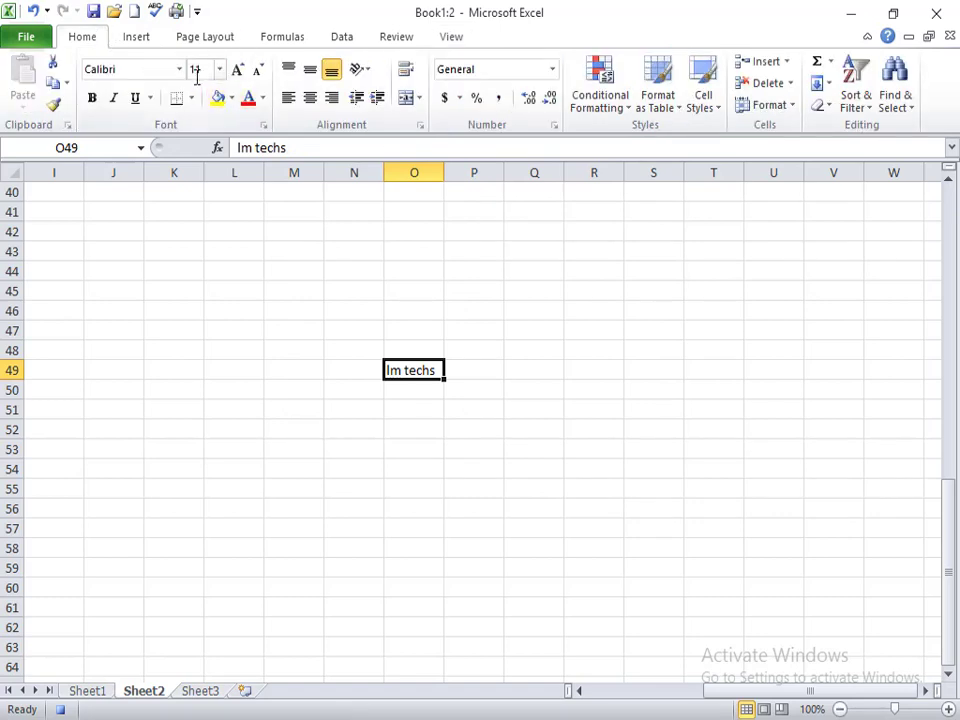
Format the text in cell O49 with the Jokerman font at size 18 and the standard dark blue font color.
{"action": "left_click", "coordinate": [154, 75]}
{"action": "type", "text": "Jp"}
{"action": "type", "text": "kerman"}
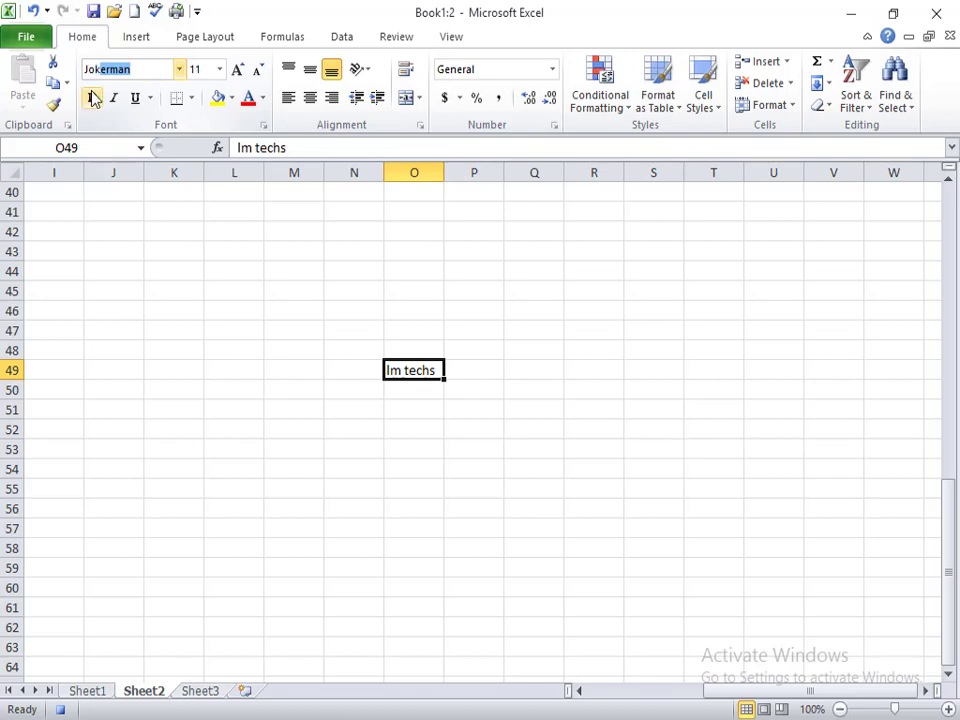
{"action": "key", "text": "Return"}
{"action": "left_click", "coordinate": [238, 68]}
{"action": "left_click", "coordinate": [238, 68]}
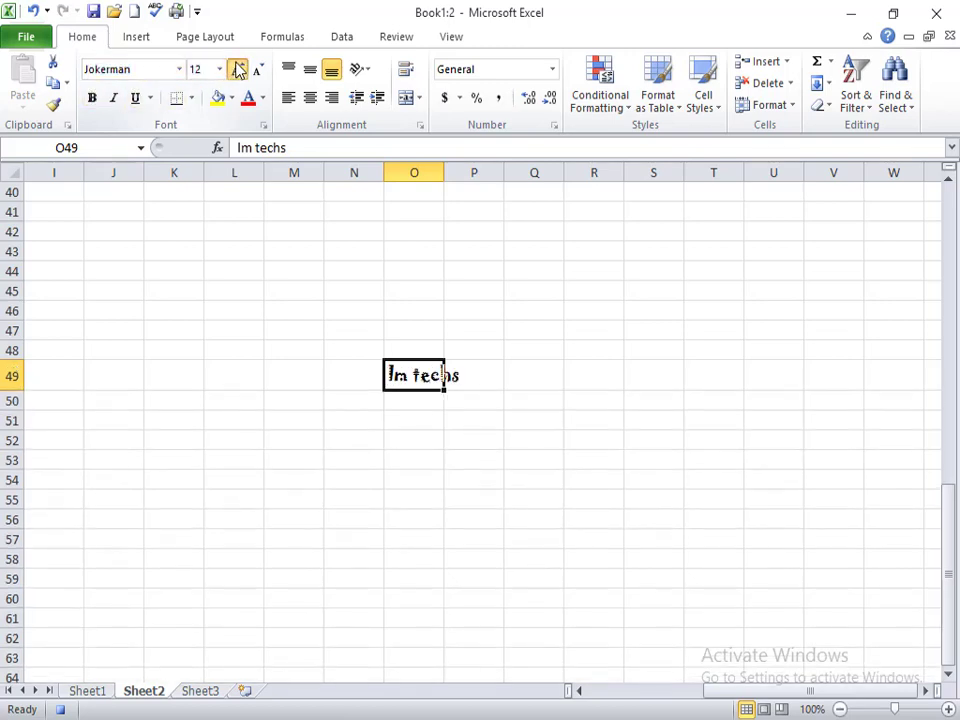
{"action": "left_click", "coordinate": [238, 68]}
{"action": "left_click", "coordinate": [238, 68]}
{"action": "left_click", "coordinate": [262, 97]}
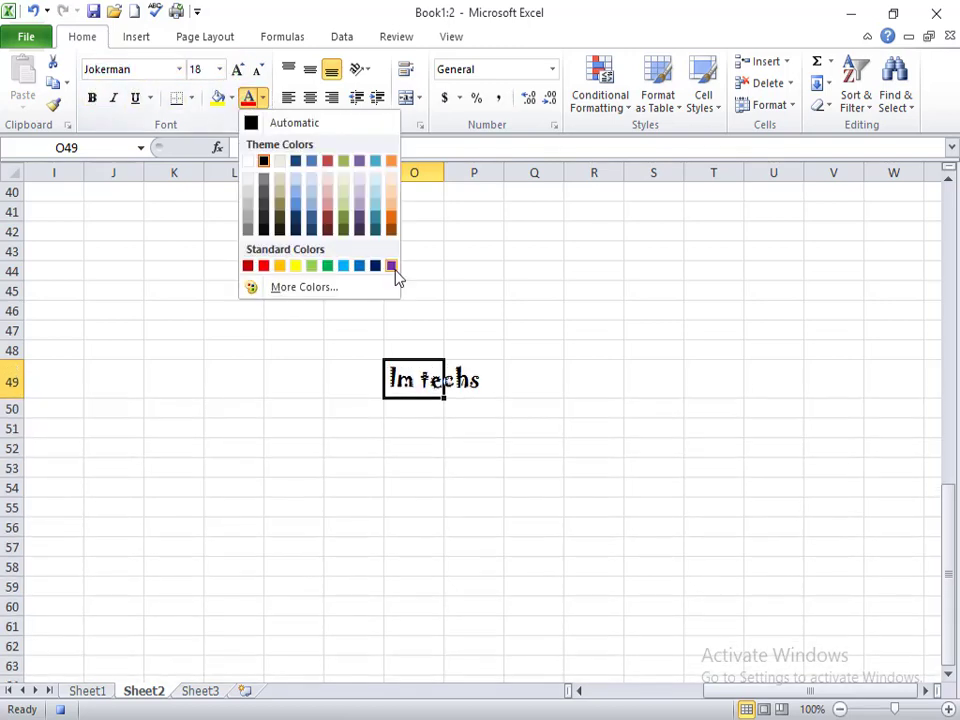
{"action": "left_click", "coordinate": [376, 267]}
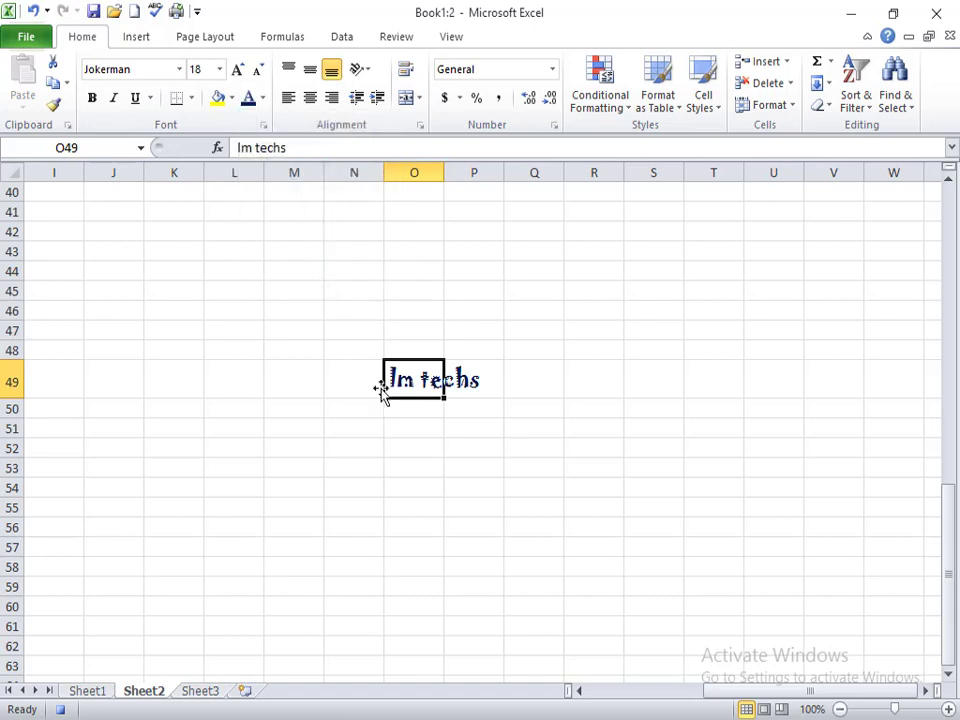
Select the empty cell O44 and stop recording the macro.
{"action": "left_click", "coordinate": [480, 266]}
{"action": "key", "text": "Left"}
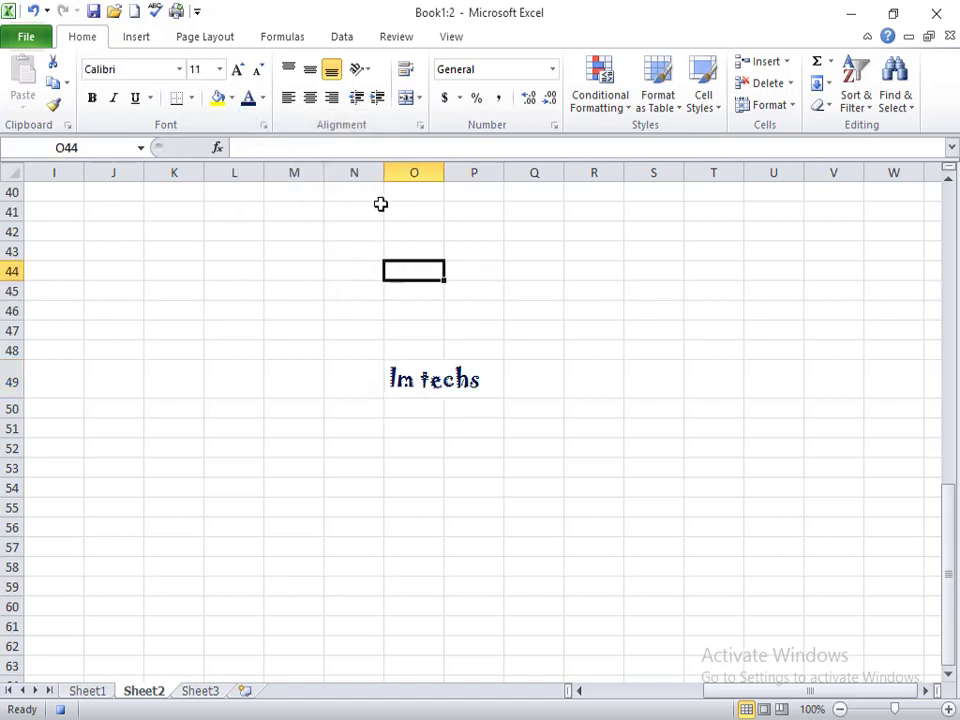
{"action": "left_click", "coordinate": [445, 36]}
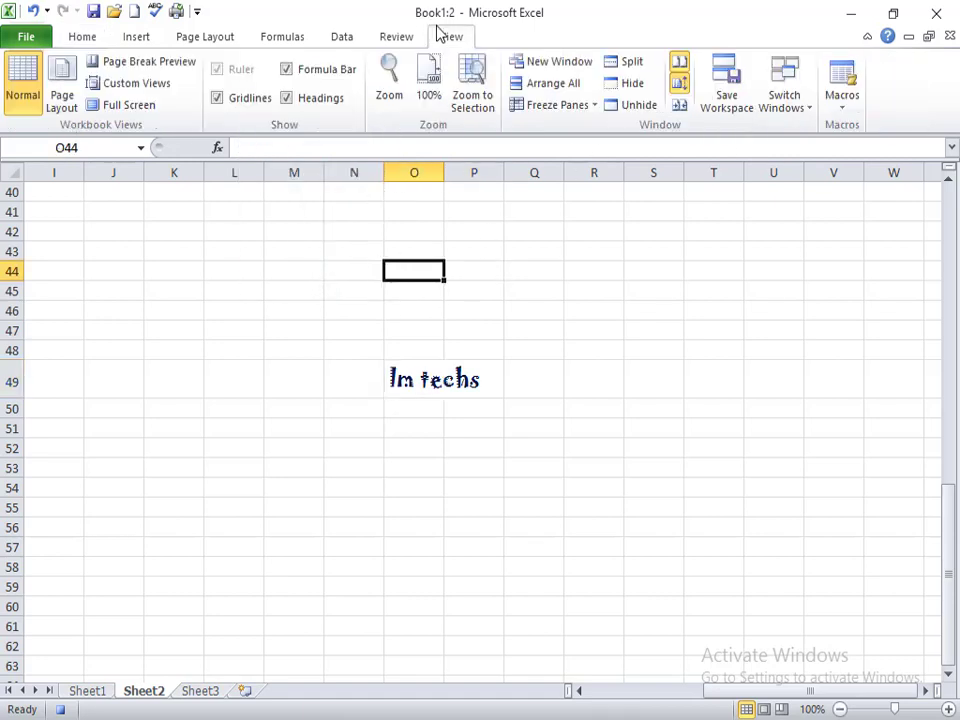
{"action": "left_click", "coordinate": [849, 105]}
{"action": "left_click", "coordinate": [857, 152]}
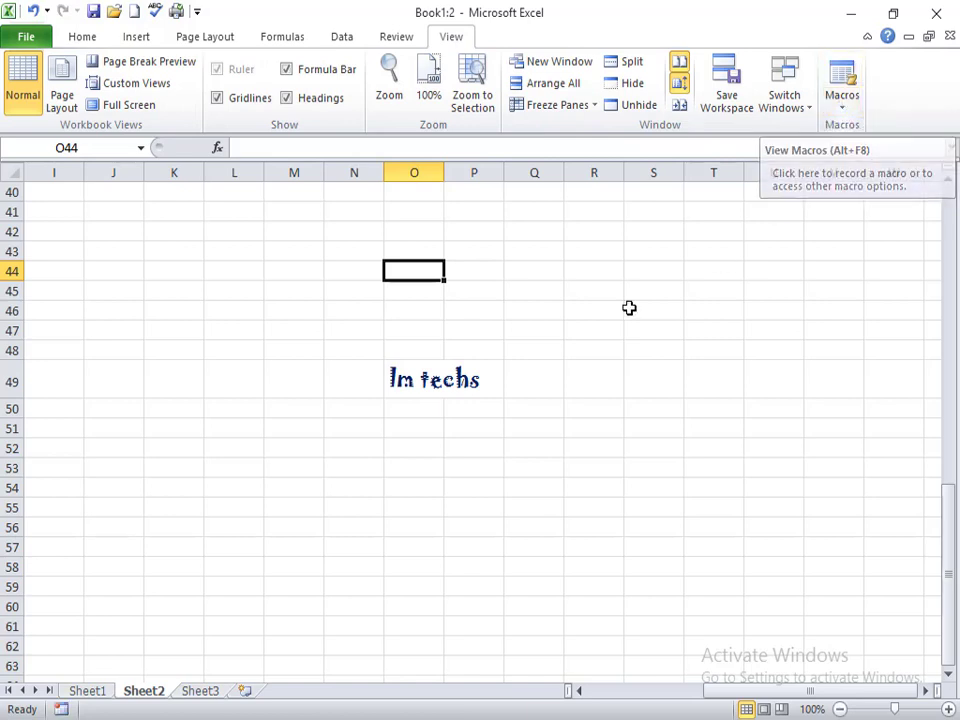
Enter the text "hi" in cell R47 and select the empty cell S45.
{"action": "left_click", "coordinate": [594, 328]}
{"action": "type", "text": "hi"}
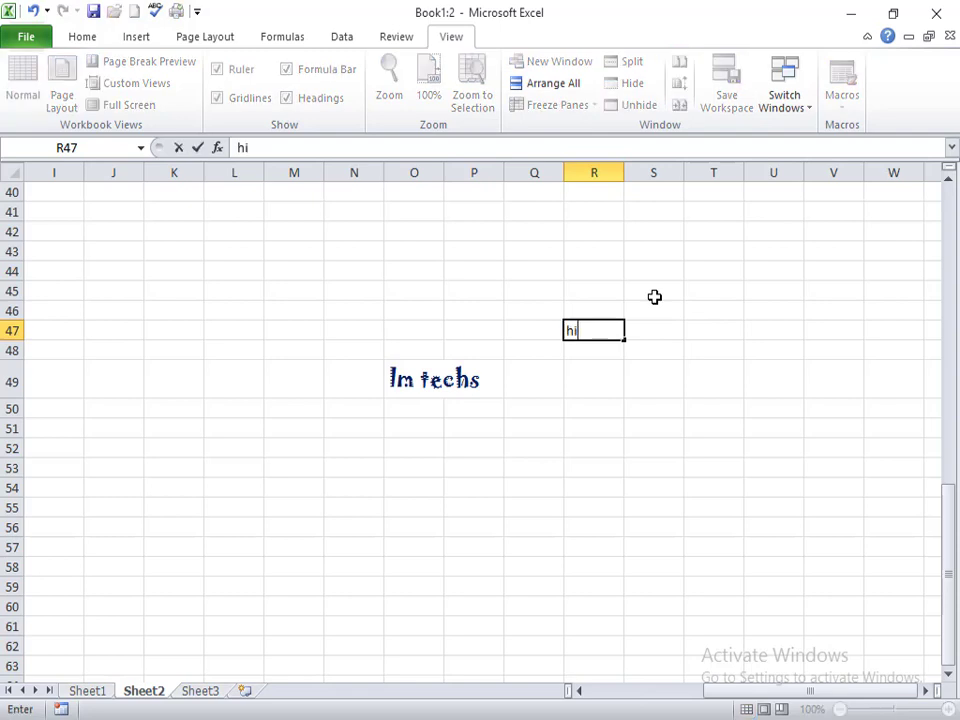
{"action": "left_click", "coordinate": [654, 296]}
Run Macro1 on the selected empty cell S45.
{"action": "left_click", "coordinate": [841, 106]}
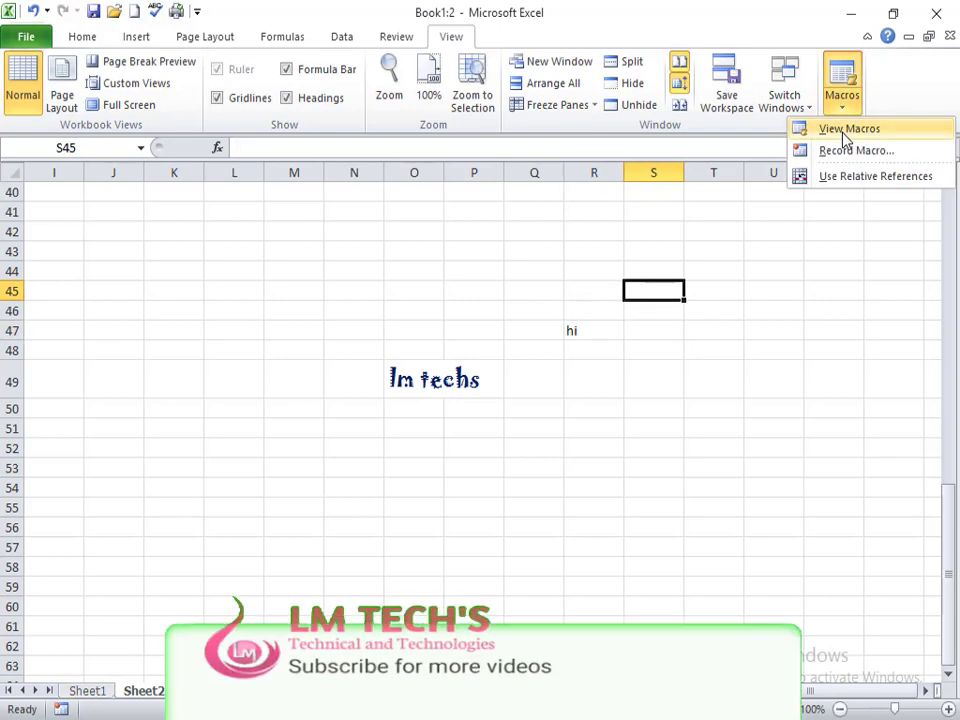
{"action": "left_click", "coordinate": [846, 137]}
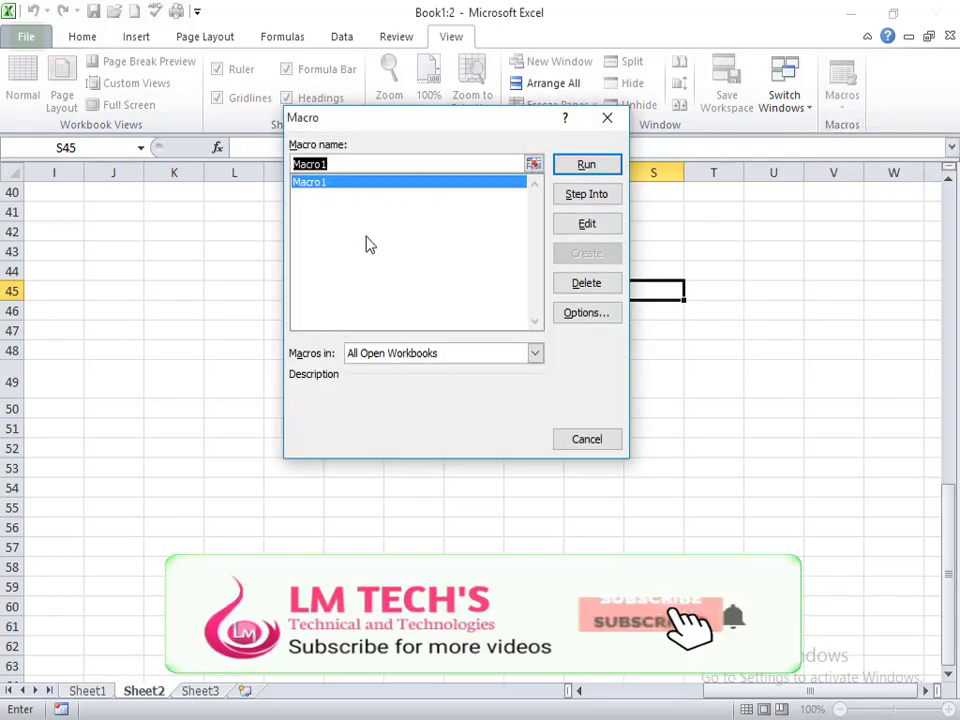
{"action": "left_click", "coordinate": [572, 166]}
Select cell R47 containing "hi" and run Macro1 on it to apply the recorded formatting.
{"action": "left_click", "coordinate": [602, 345]}
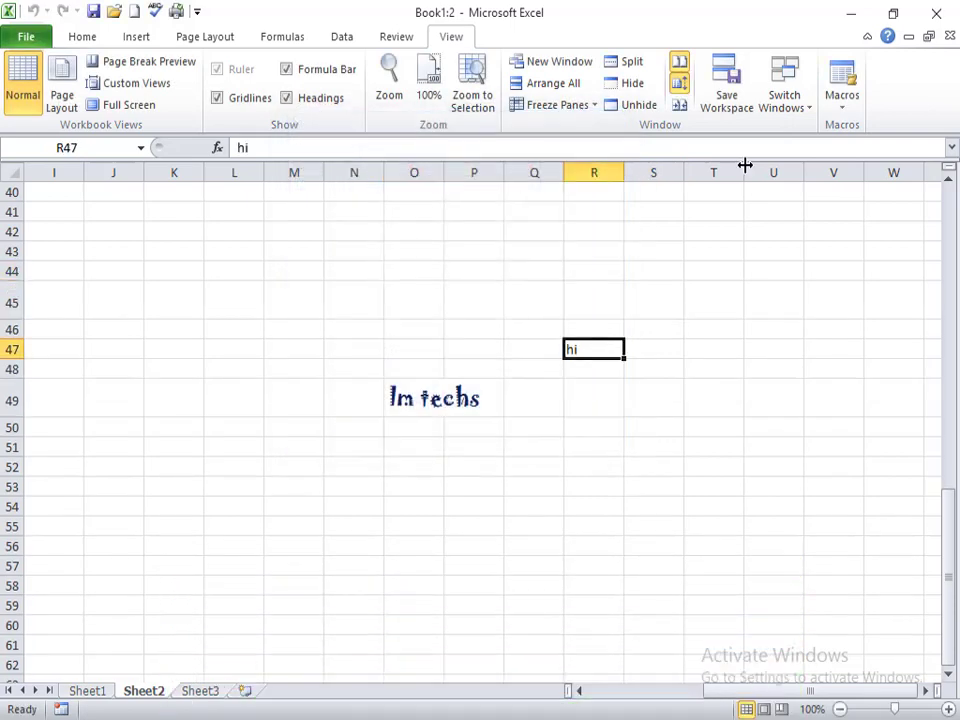
{"action": "left_click", "coordinate": [836, 105]}
{"action": "left_click", "coordinate": [827, 137]}
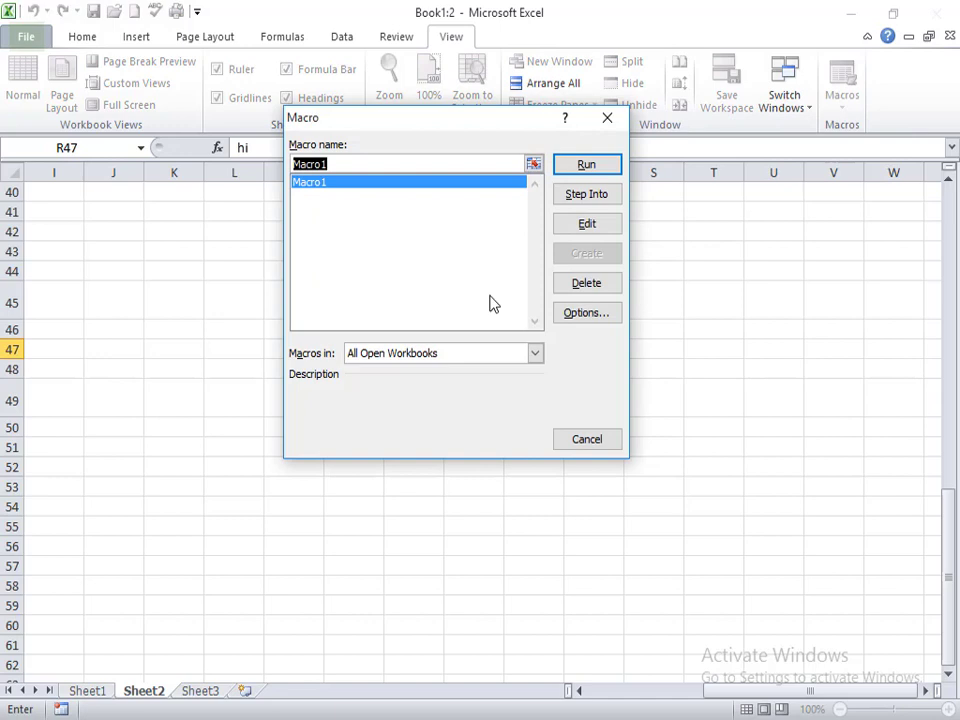
{"action": "left_click", "coordinate": [600, 168]}
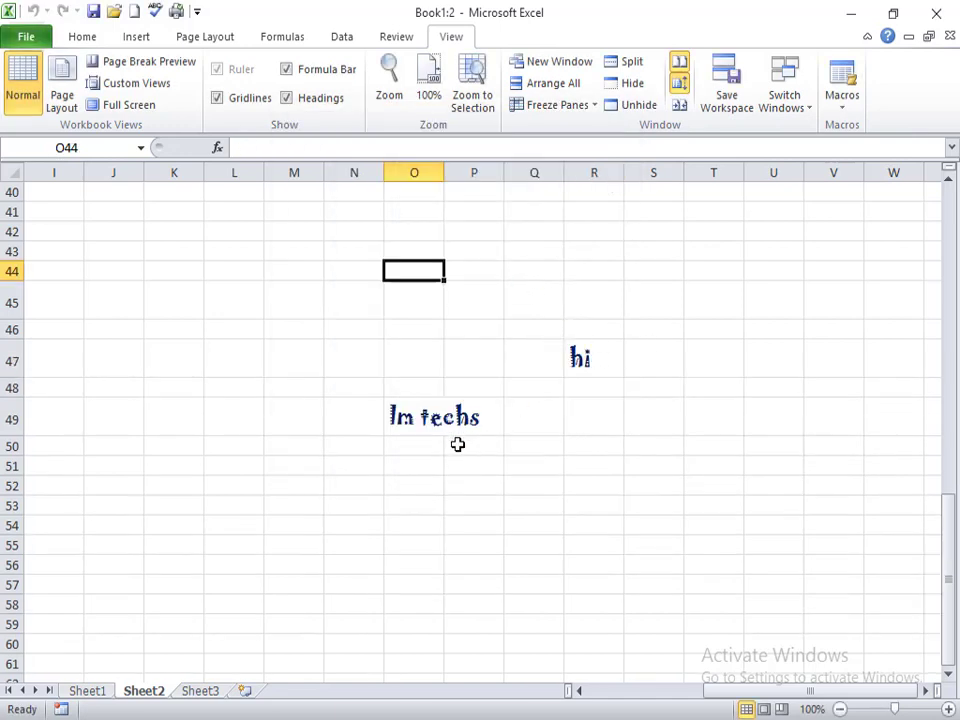
{"action": "left_click", "coordinate": [417, 435]}
{"action": "left_click", "coordinate": [587, 376]}
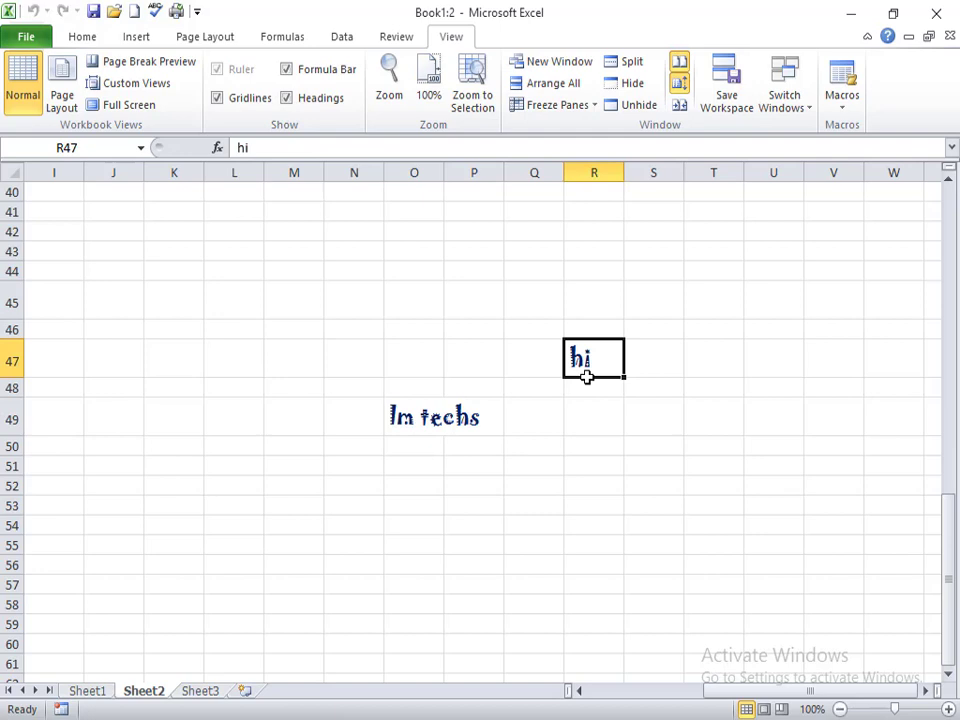
{"action": "left_click", "coordinate": [469, 362]}
{"action": "left_click", "coordinate": [498, 288]}
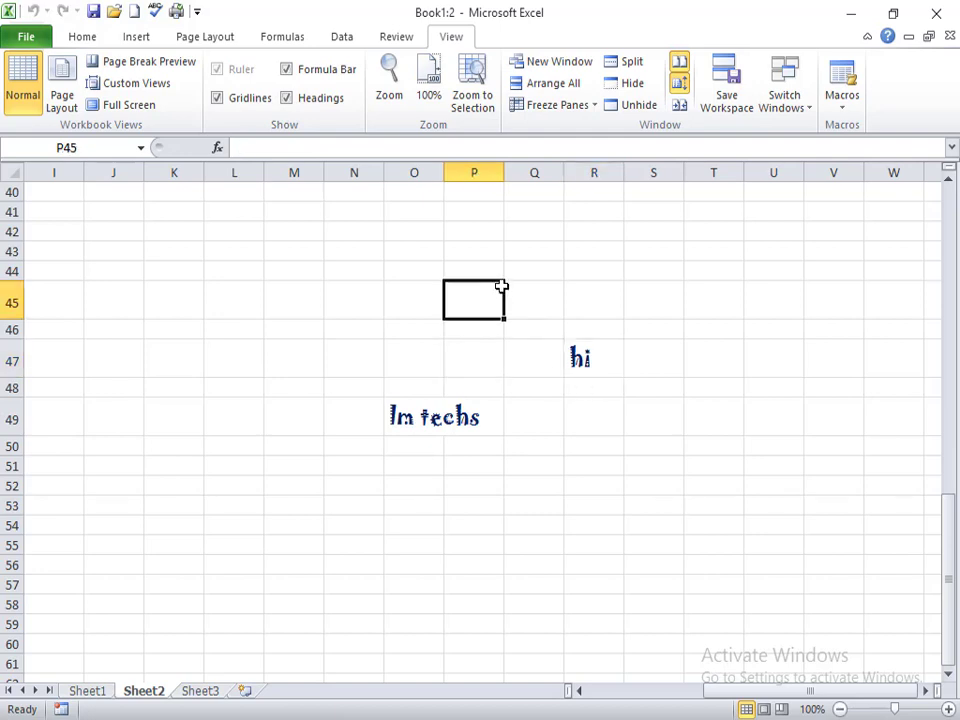
{"action": "left_click", "coordinate": [308, 315]}
{"action": "left_click", "coordinate": [305, 343]}
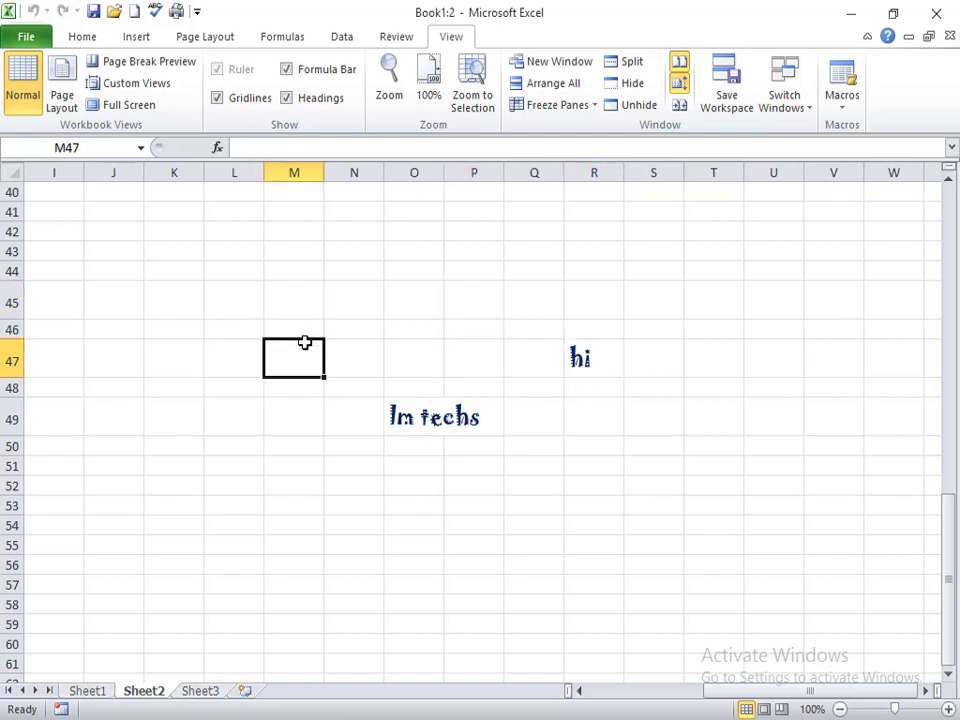
{"action": "left_click", "coordinate": [380, 329]}
{"action": "left_click", "coordinate": [423, 419]}
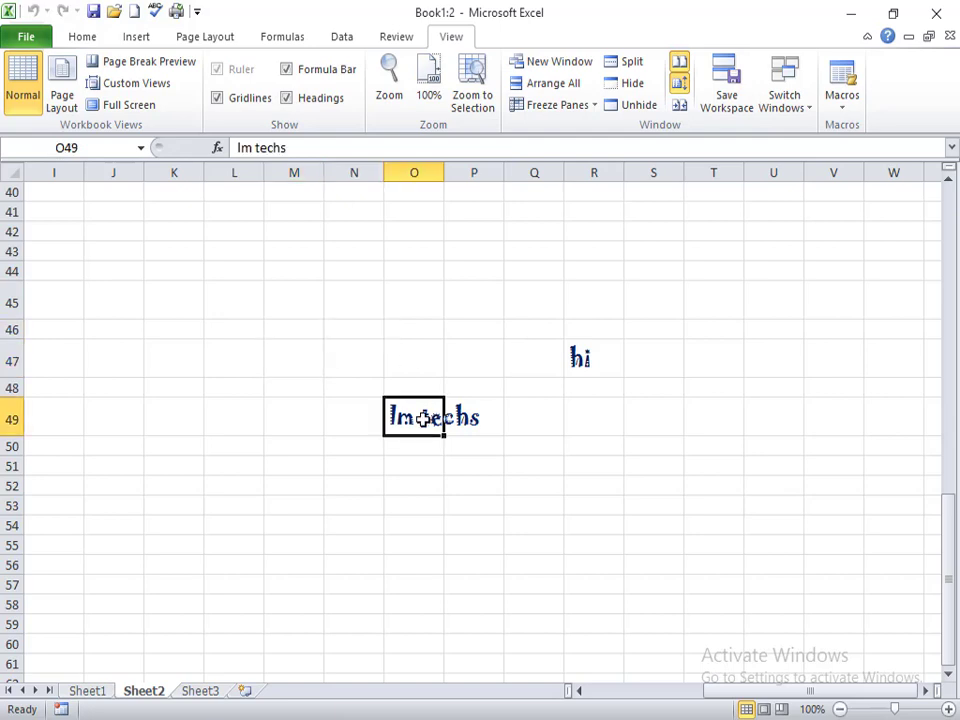
{"action": "left_click", "coordinate": [846, 102]}
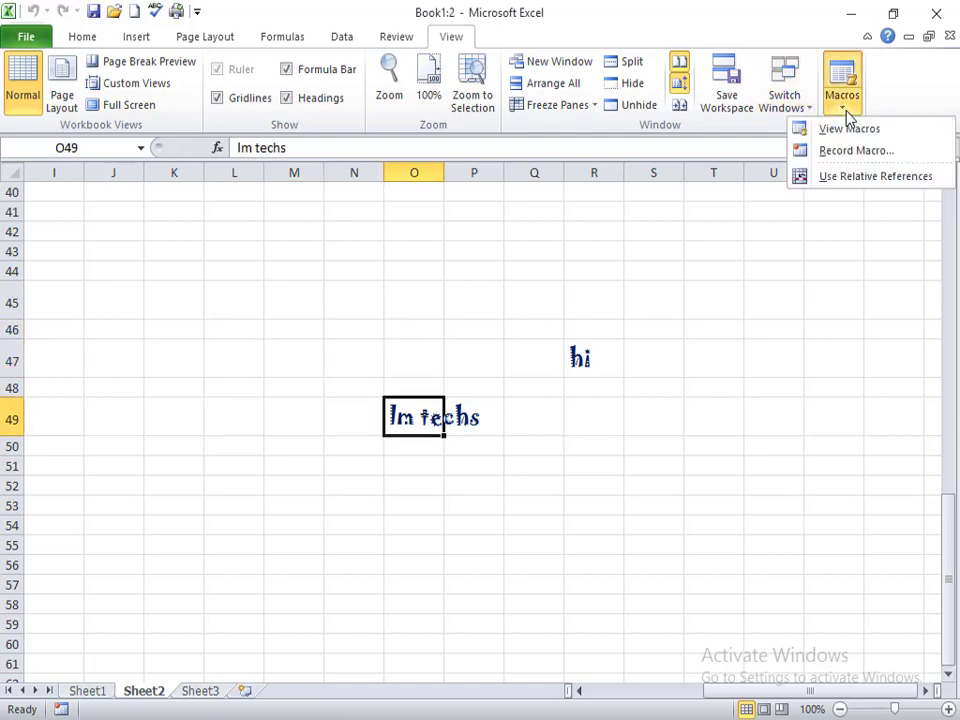
{"action": "left_click", "coordinate": [813, 358]}
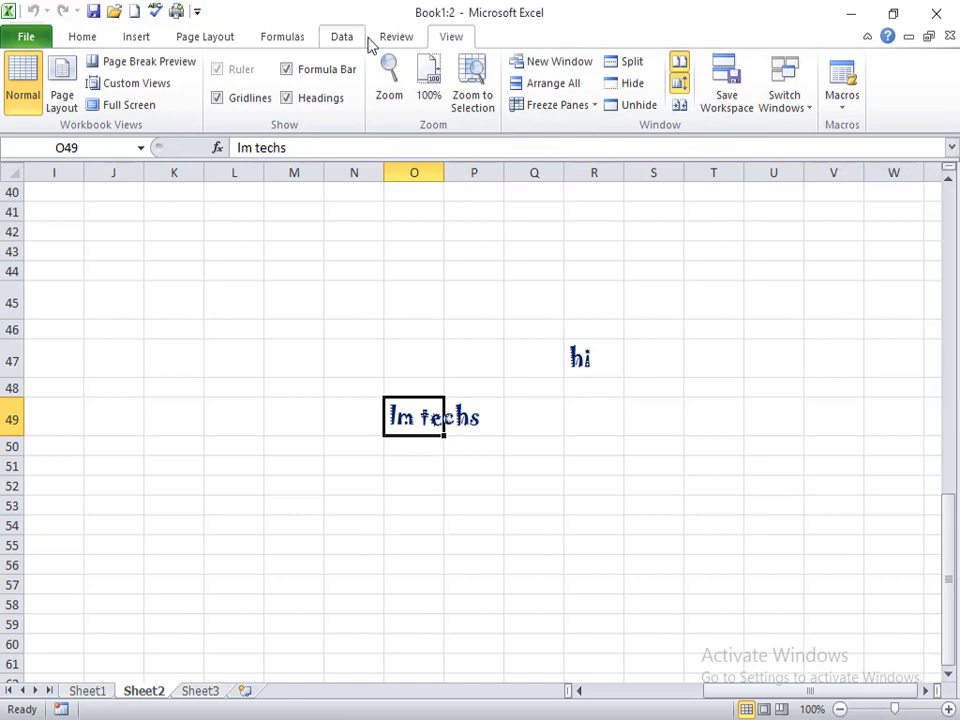